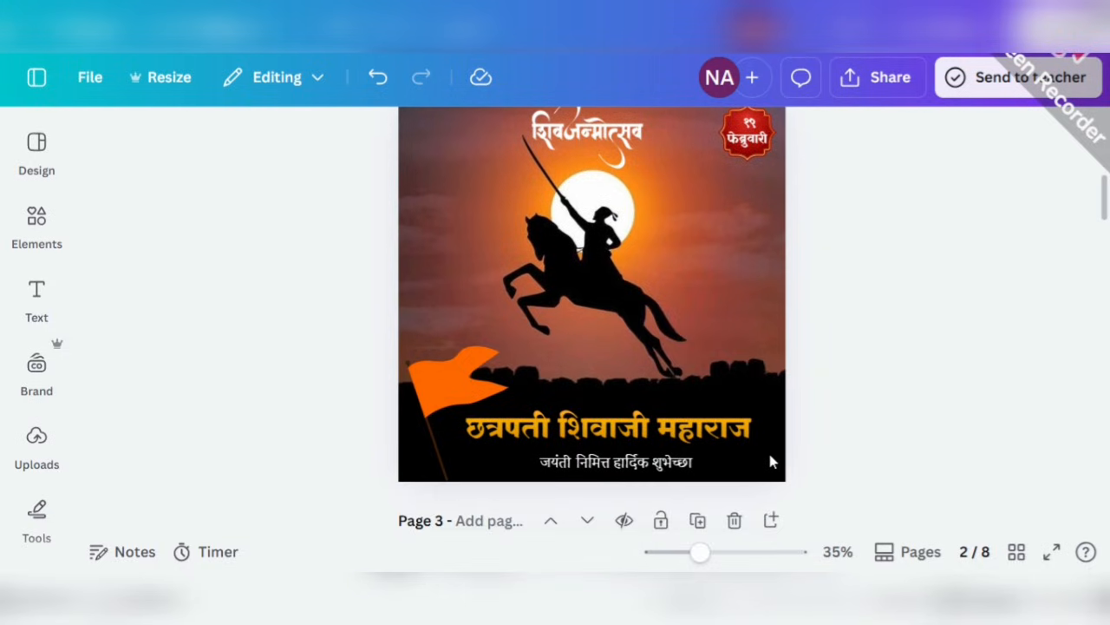
- Select the sunset horseman image on page 2 and nudge it slightly downward
scroll(770, 458, "up", 1)
scroll(770, 458, "down", 1)
left_click_drag(701, 552, 696, 553)
left_click(704, 248)
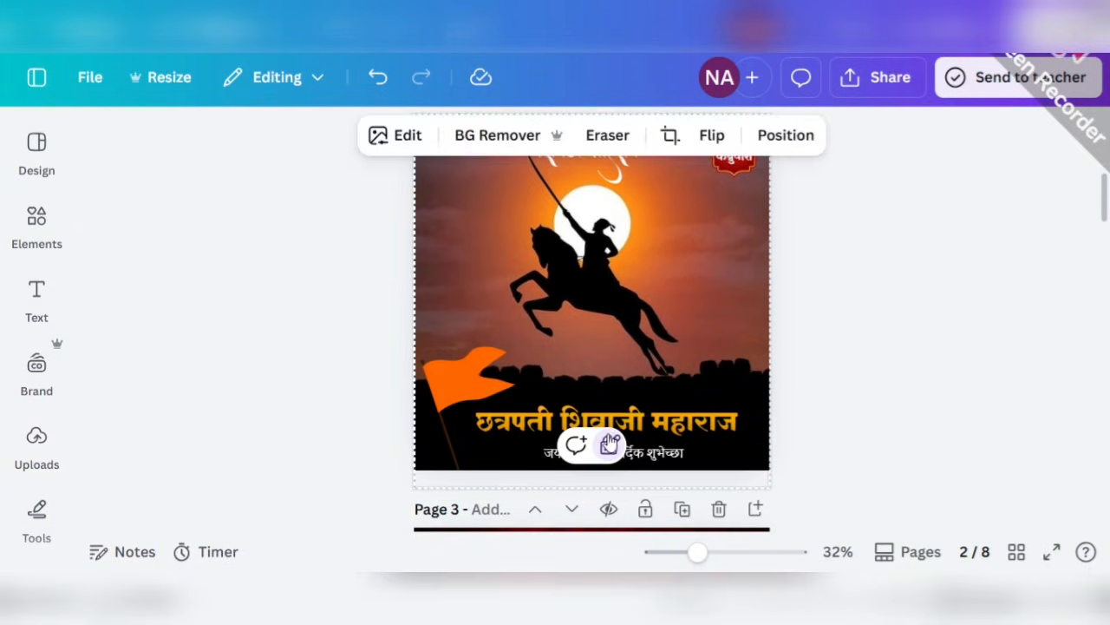
left_click(862, 355)
left_click(701, 288)
mouse_move(722, 318)
left_mouse_down()
mouse_move(706, 310)
mouse_move(727, 307)
mouse_move(720, 324)
left_mouse_up()
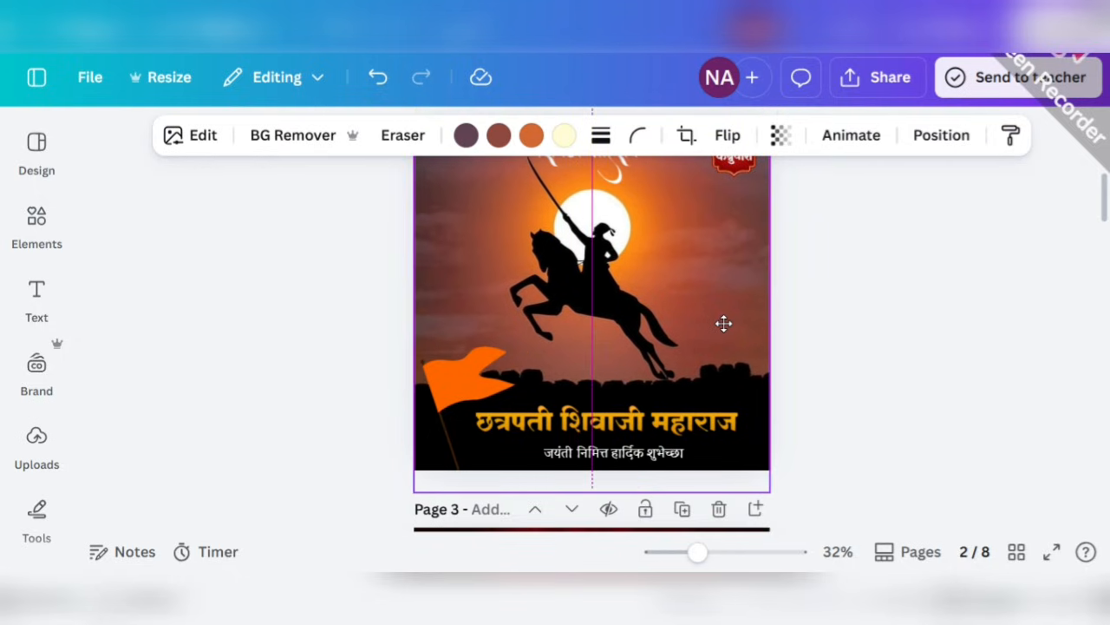
left_click(875, 330)
- Examine the page 2 poster's caption lines, शिवजन्मोत्सव title, date badge and overall layout
left_click(637, 424)
left_click(672, 454)
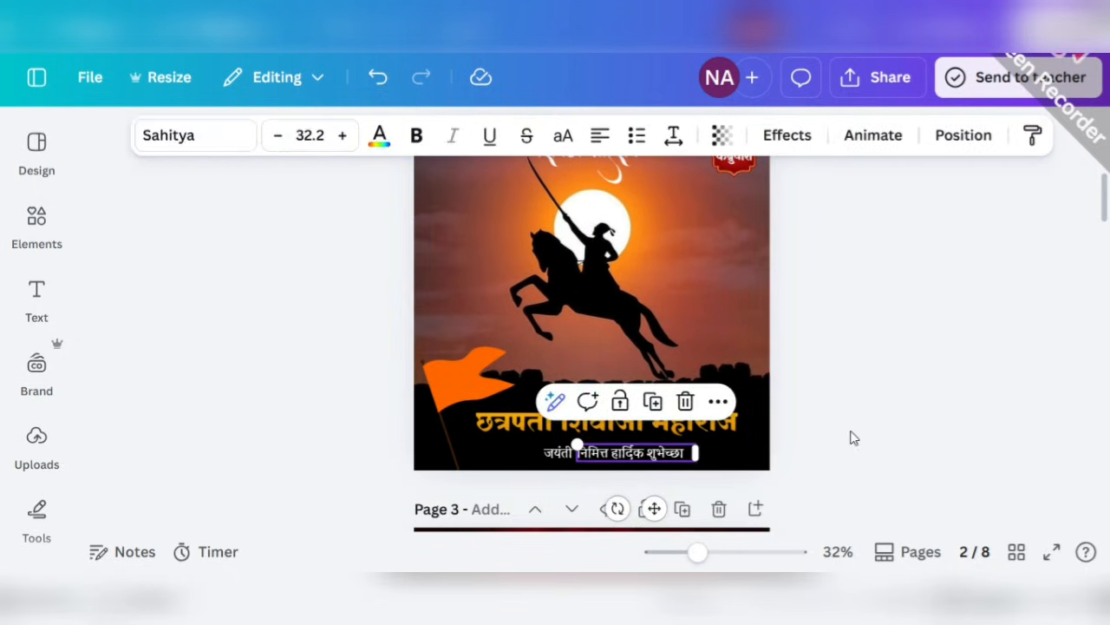
left_click(851, 436)
scroll(908, 312, "up", 5)
left_click(591, 325)
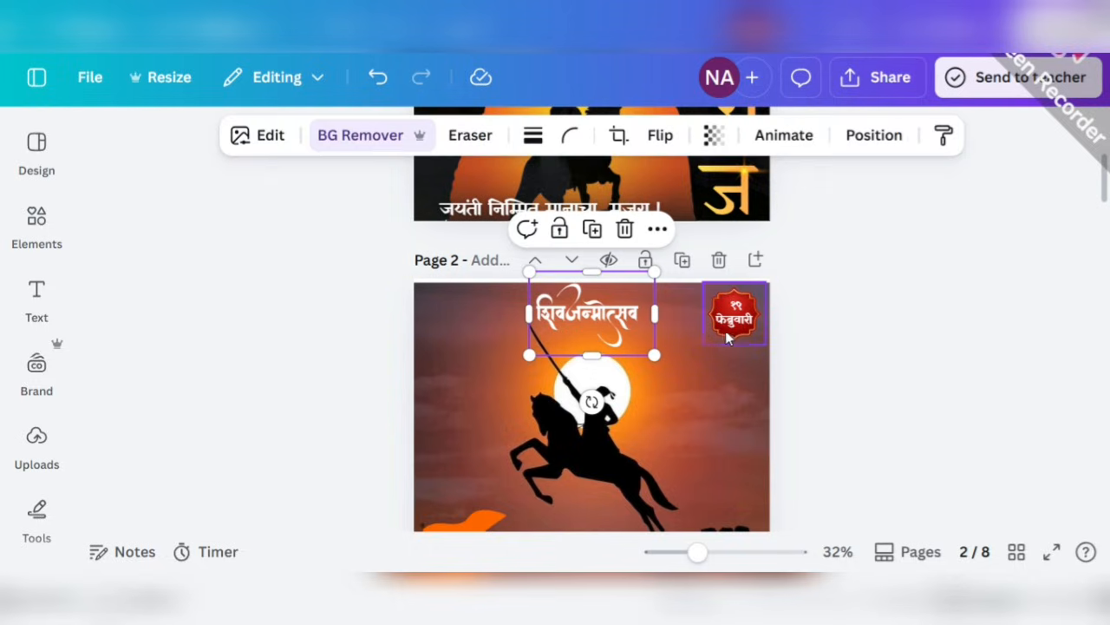
left_click(832, 409)
scroll(834, 409, "down", 1)
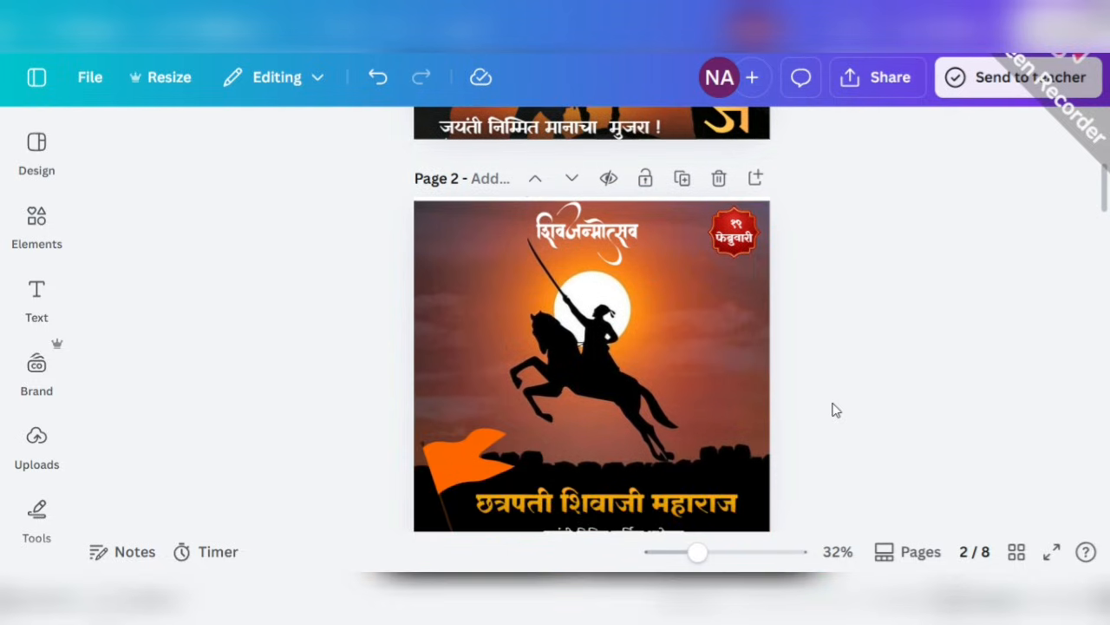
scroll(835, 409, "down", 1)
scroll(835, 409, "up", 5)
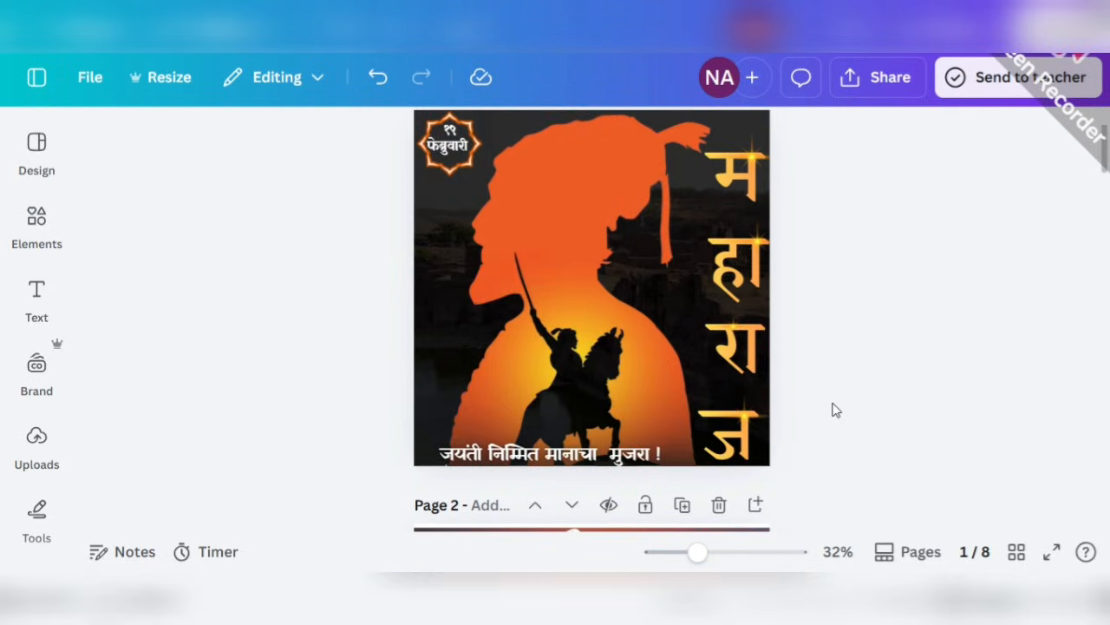
left_click(537, 186)
mouse_move(540, 188)
left_mouse_down()
mouse_move(558, 196)
mouse_move(548, 191)
left_mouse_up()
left_click(380, 79)
left_click(967, 288)
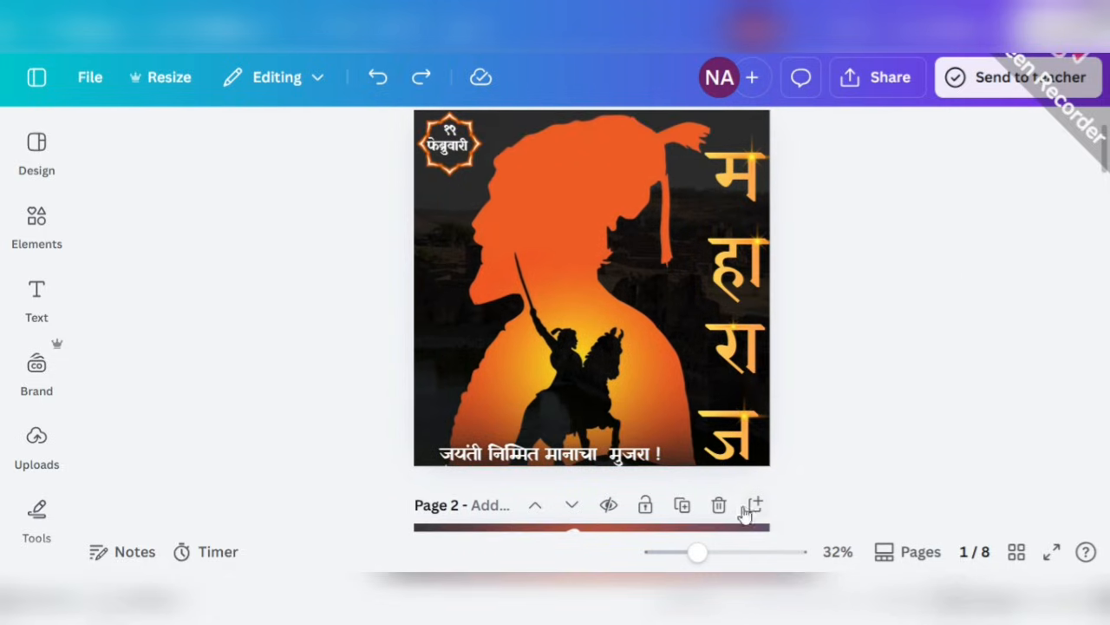
- Examine the page 1 poster's vertical महाराज lettering with its sparkles, the orange silhouette, the horseman and the caption
left_click_drag(698, 553, 711, 553)
scroll(876, 308, "up", 3)
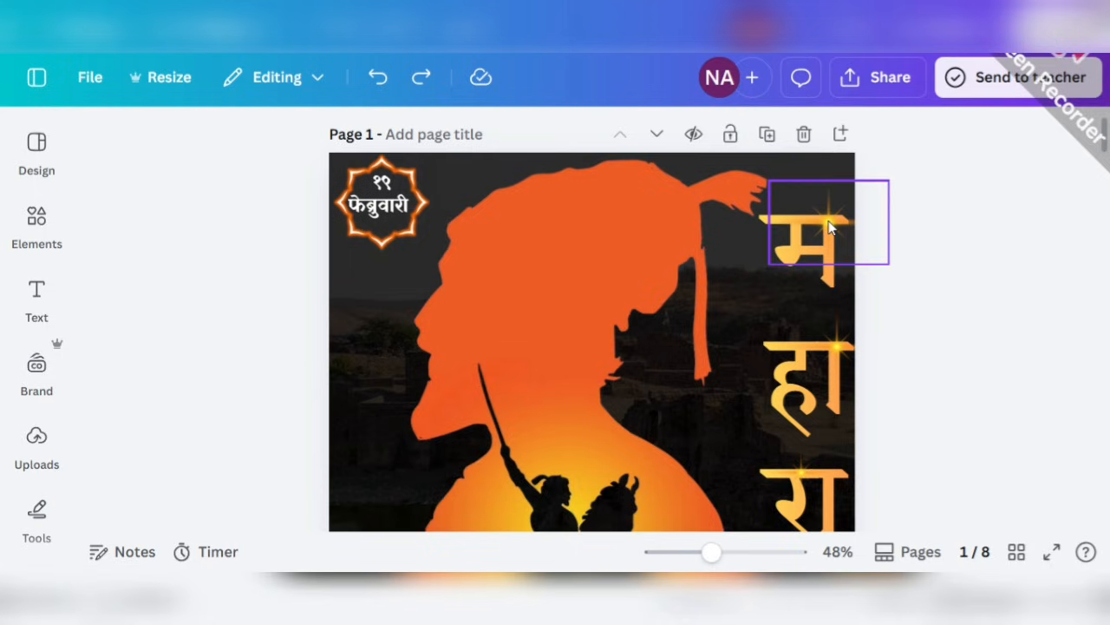
scroll(800, 467, "down", 3)
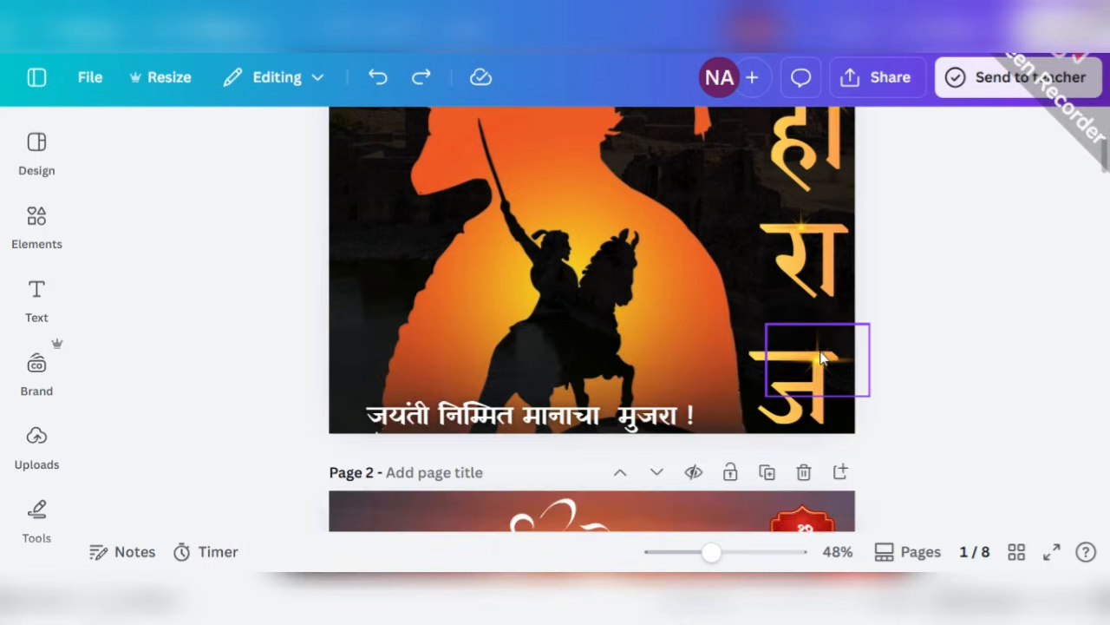
left_click(814, 363)
left_click(908, 356)
scroll(893, 347, "up", 5)
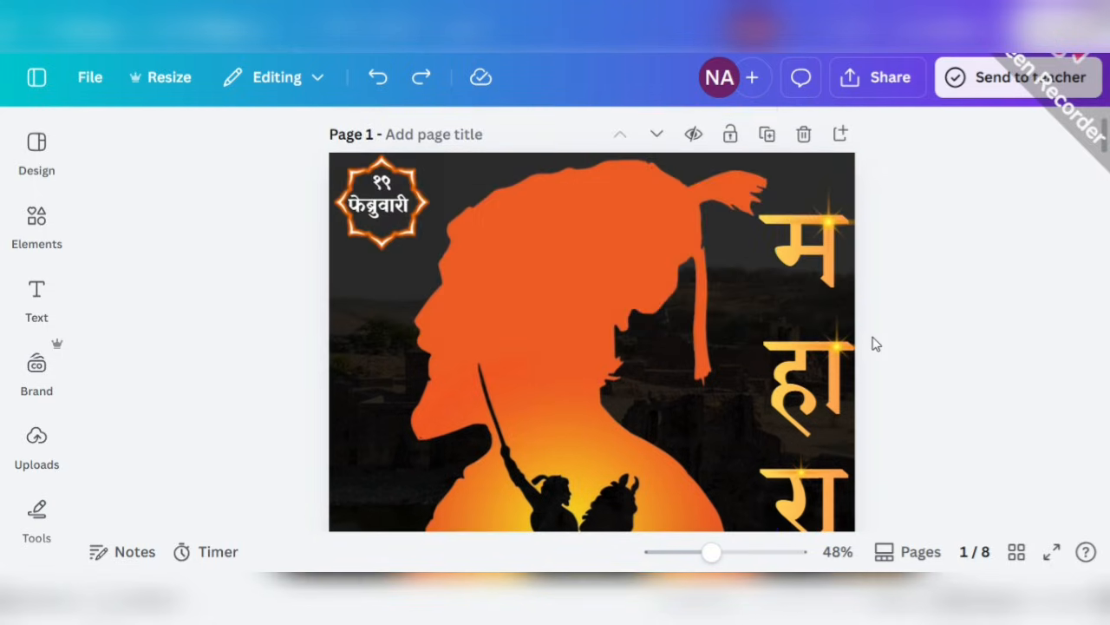
scroll(419, 330, "down", 3)
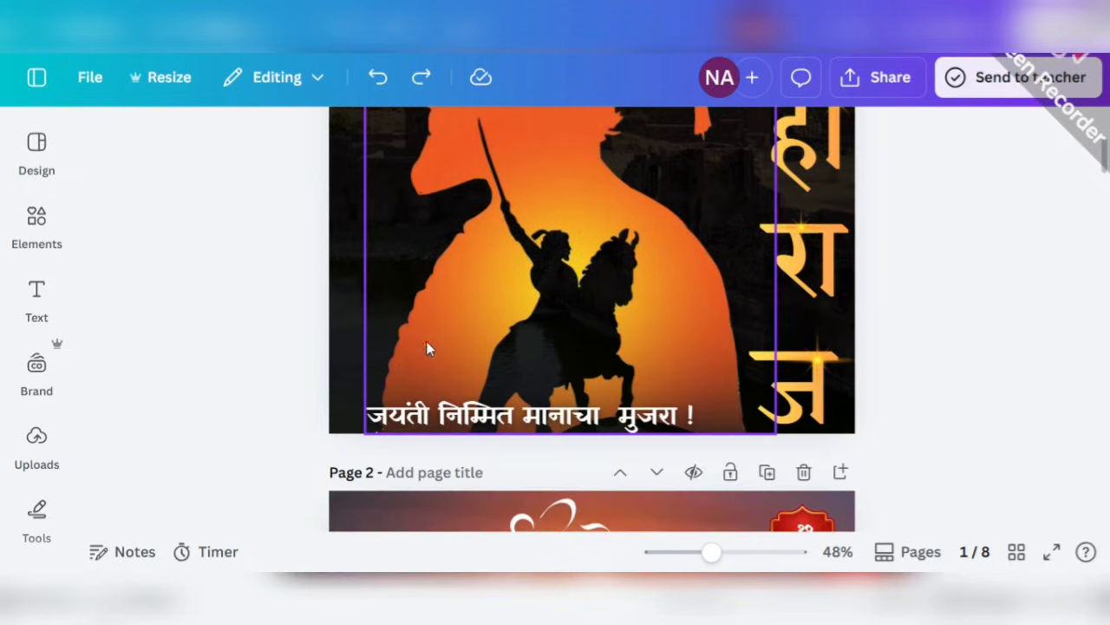
left_click_drag(711, 552, 694, 552)
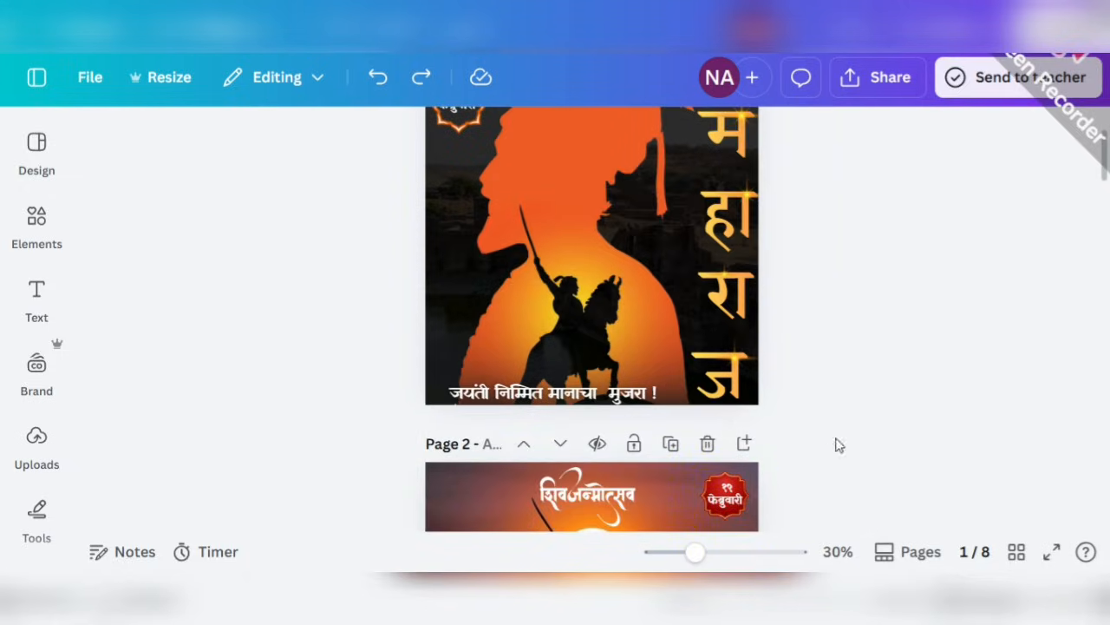
scroll(846, 410, "up", 2)
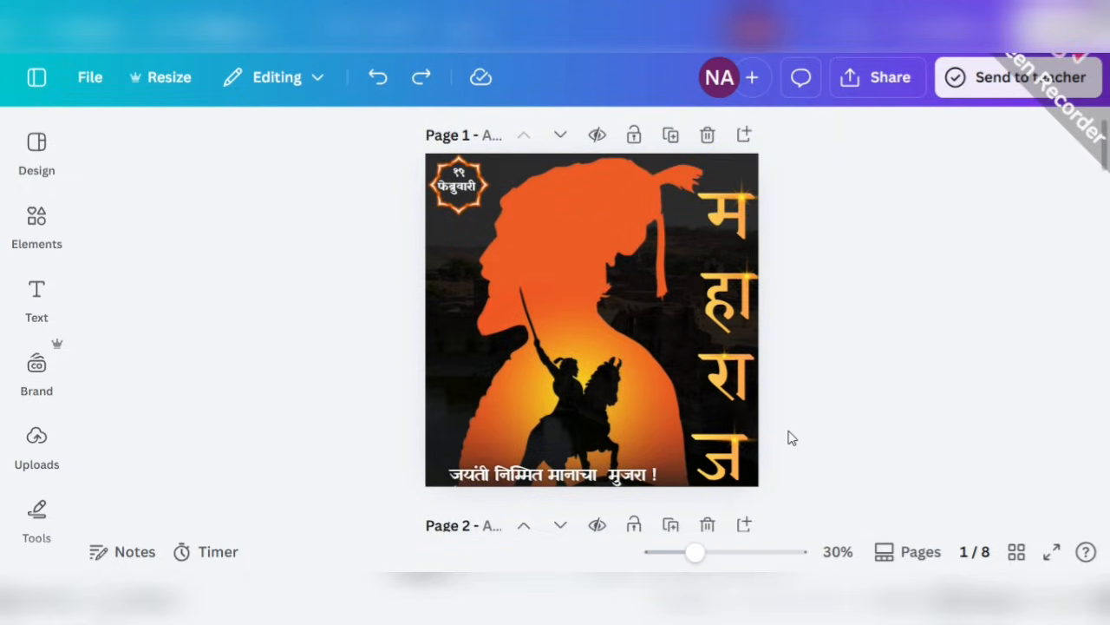
- Examine the page 3 श्रीमंतयोगी poster's red background, portraits, text blocks and corner figures
scroll(793, 436, "down", 15)
scroll(796, 436, "up", 1)
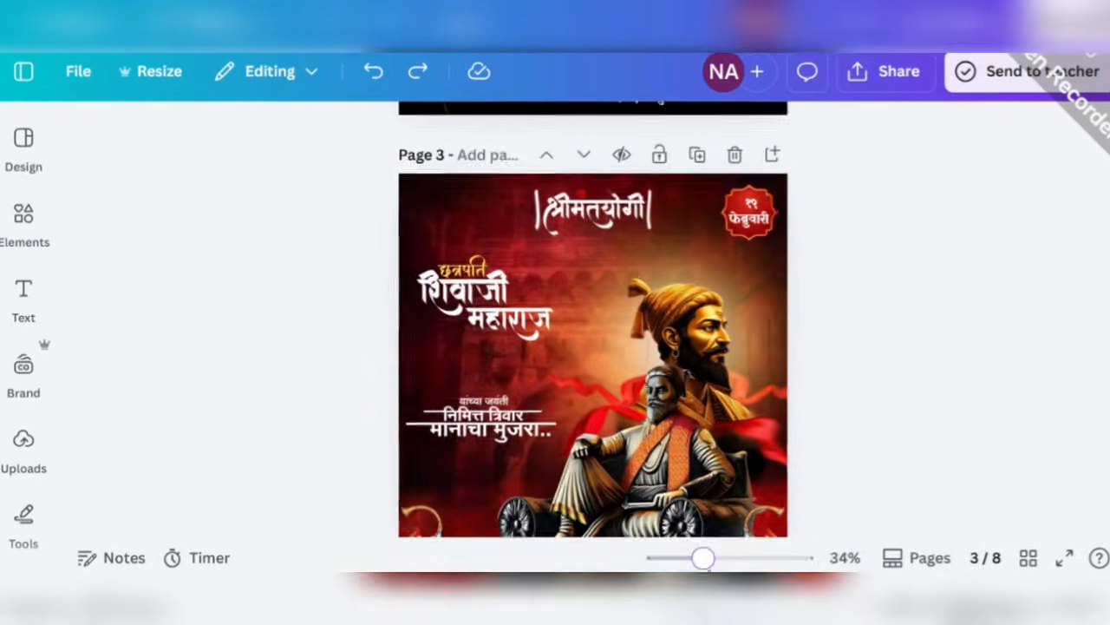
left_click_drag(704, 559, 703, 559)
scroll(864, 483, "down", 2)
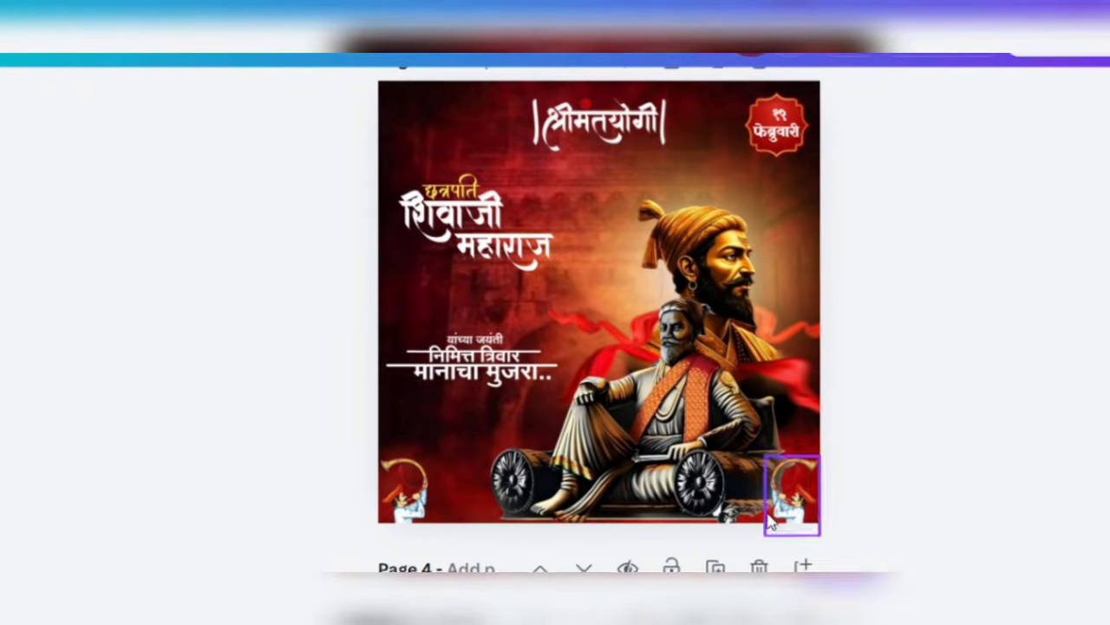
- Switch to Pinterest and search for "shiv jayanti banner background hd"
mouse_move(590, 617)
left_click(694, 551)
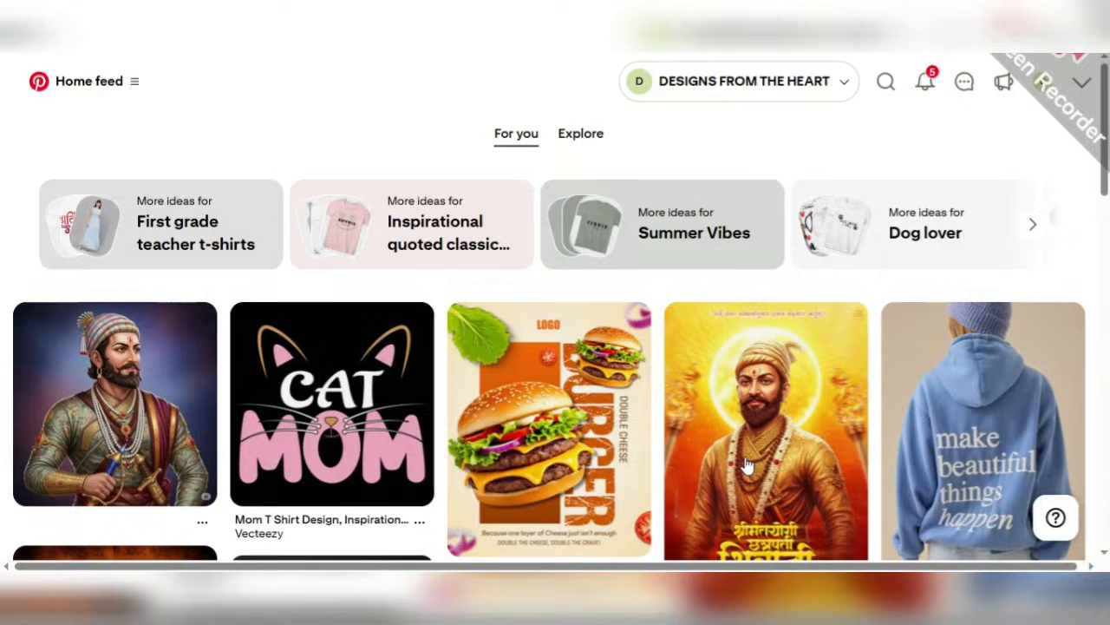
left_click(884, 84)
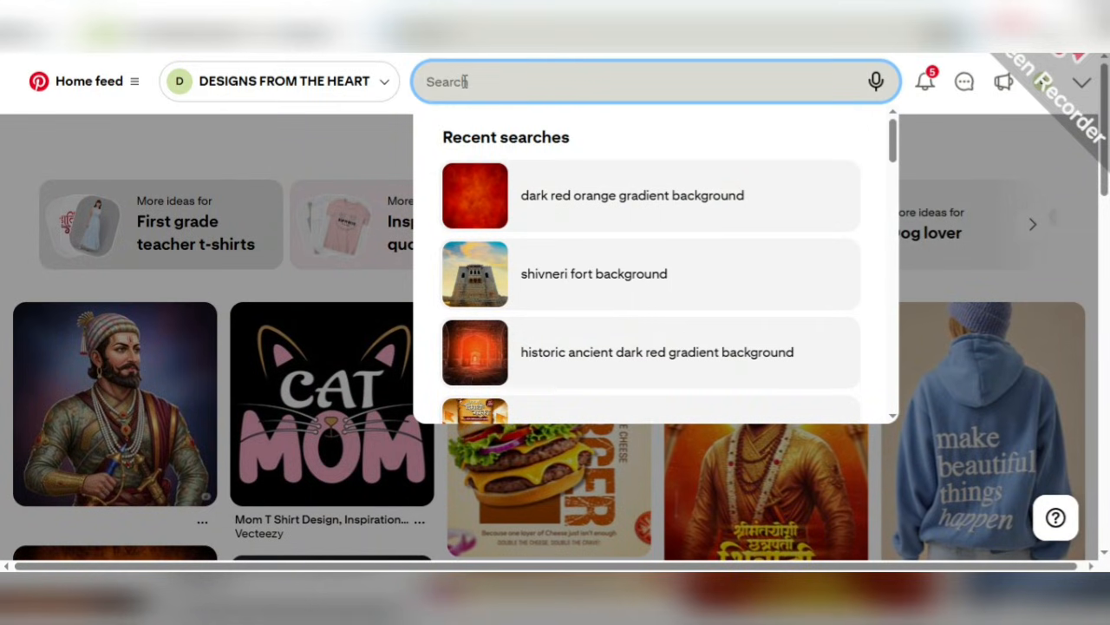
type("shiv jayanti")
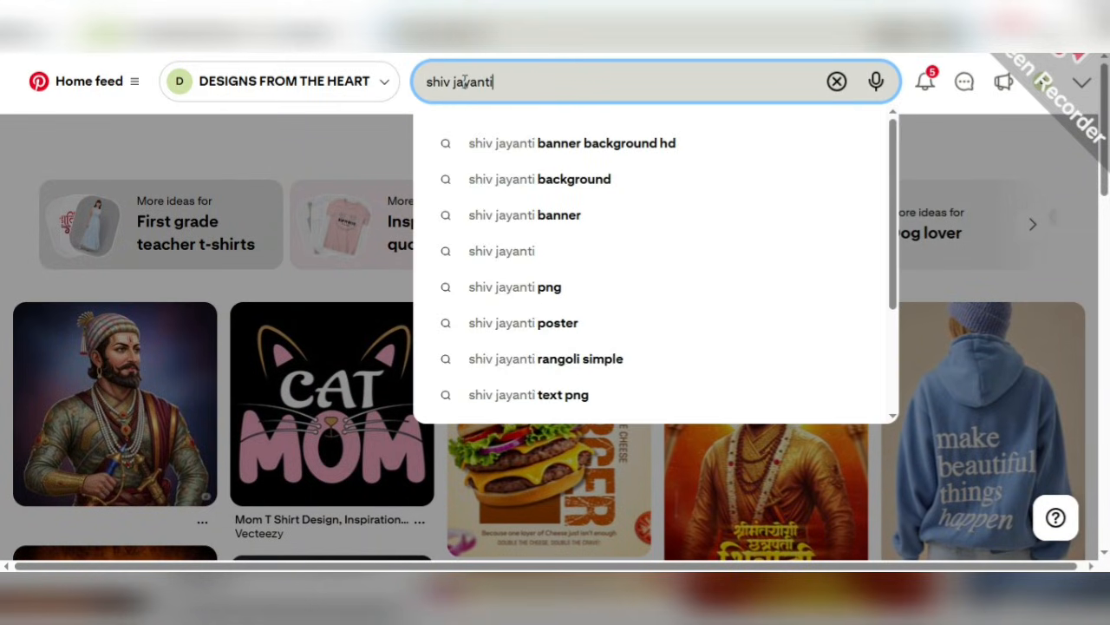
left_click(564, 142)
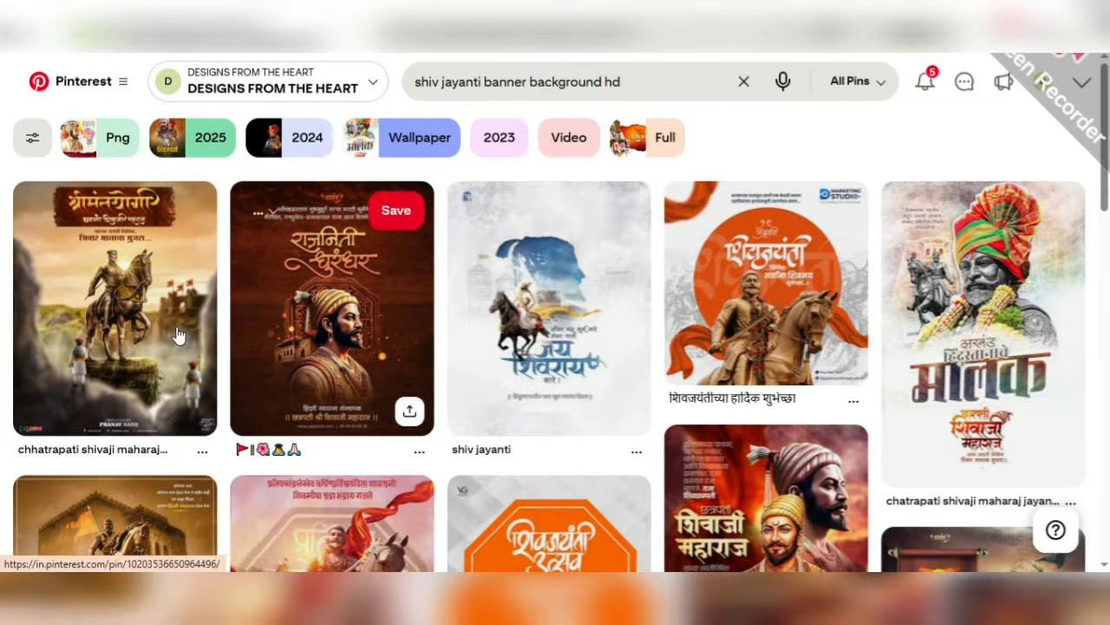
- Browse the search results and open the orange battlefield background pin with flags and an army
scroll(602, 367, "down", 5)
scroll(606, 369, "down", 3)
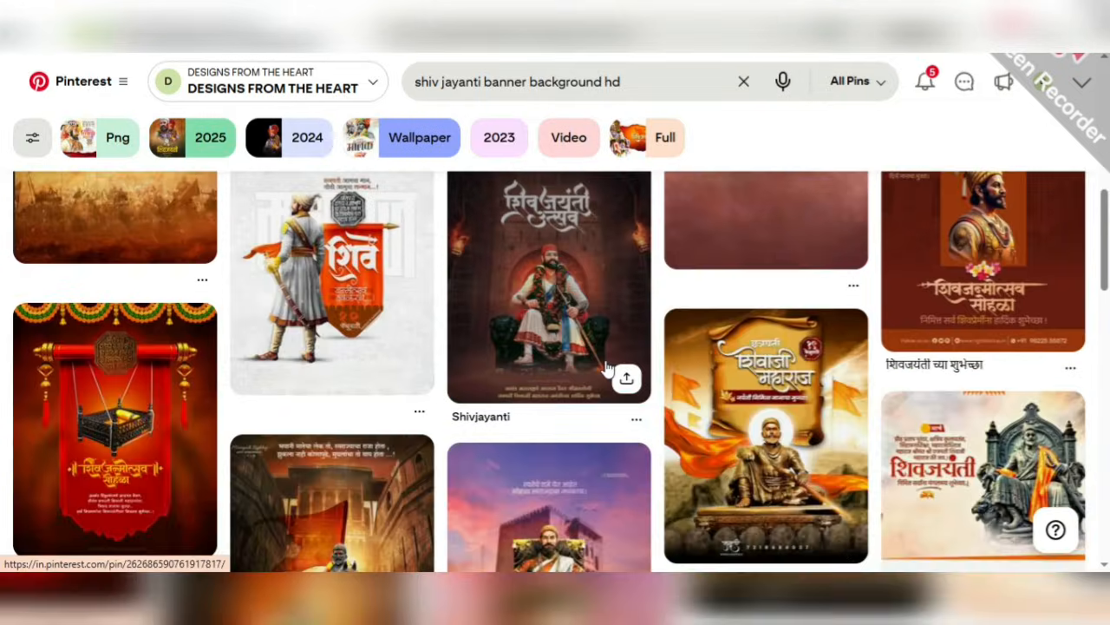
scroll(605, 369, "up", 2)
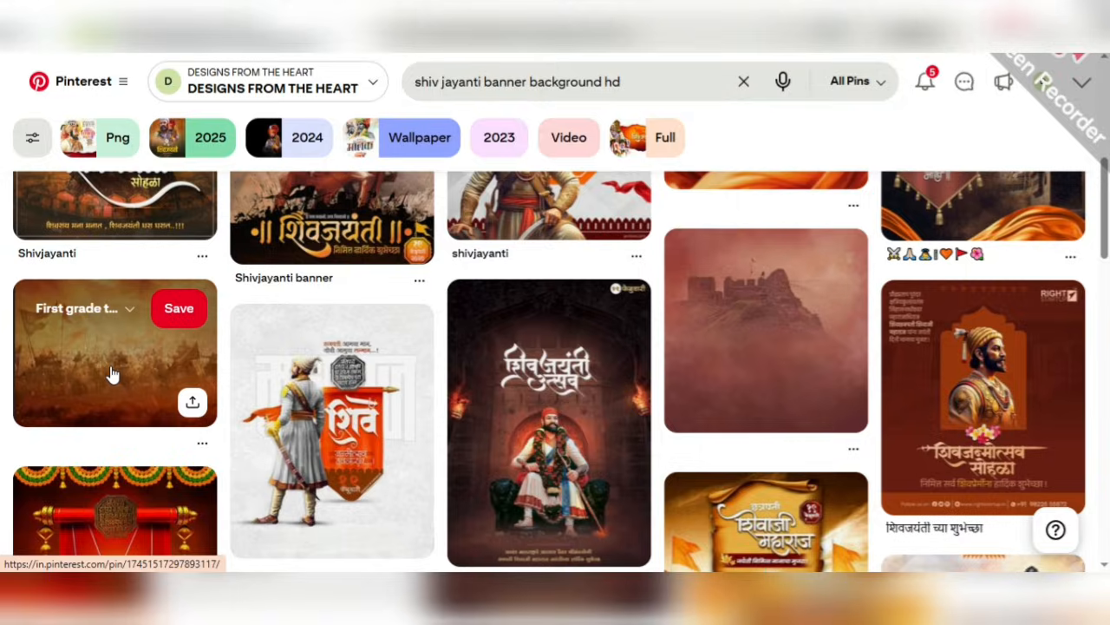
left_click(106, 373)
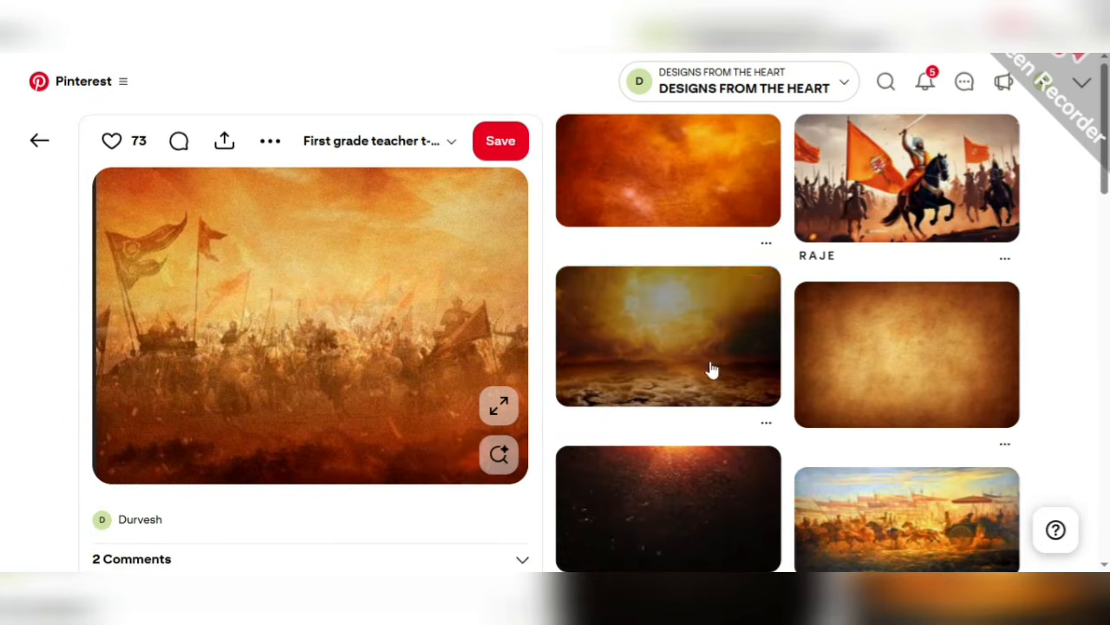
- Look through the pins related to the battlefield image for a suitable poster background
scroll(711, 372, "down", 5)
scroll(753, 358, "down", 8)
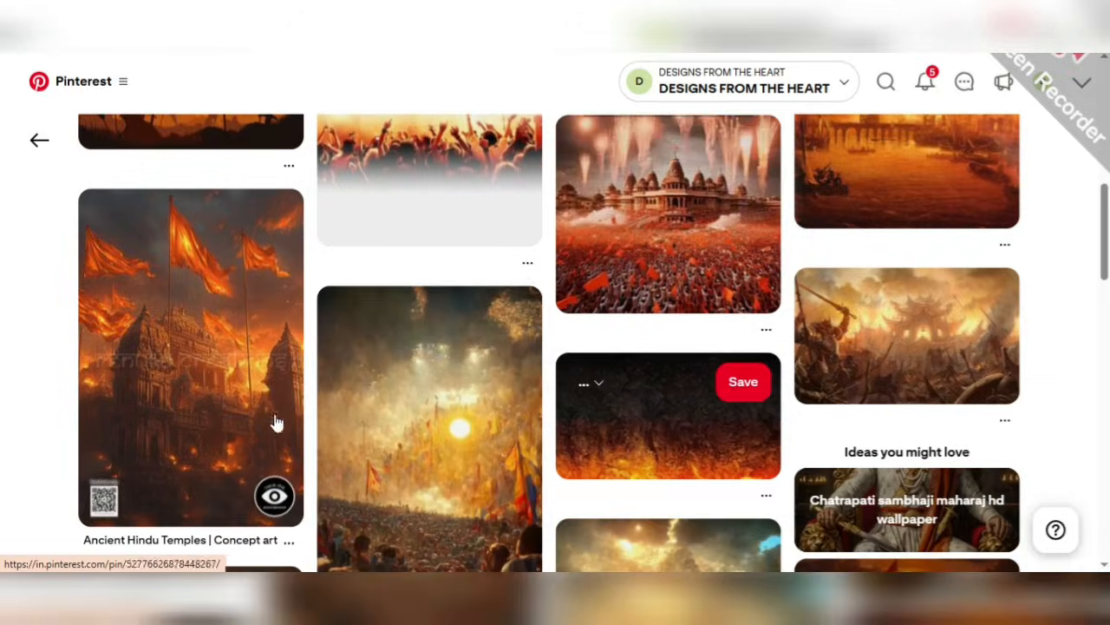
scroll(492, 388, "down", 10)
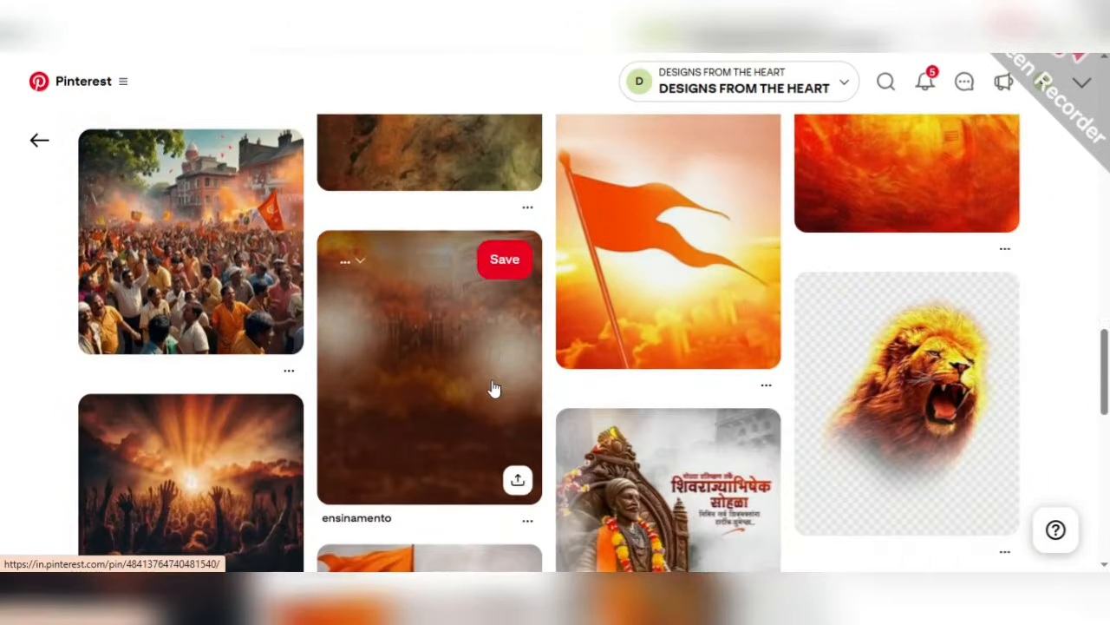
scroll(492, 388, "down", 4)
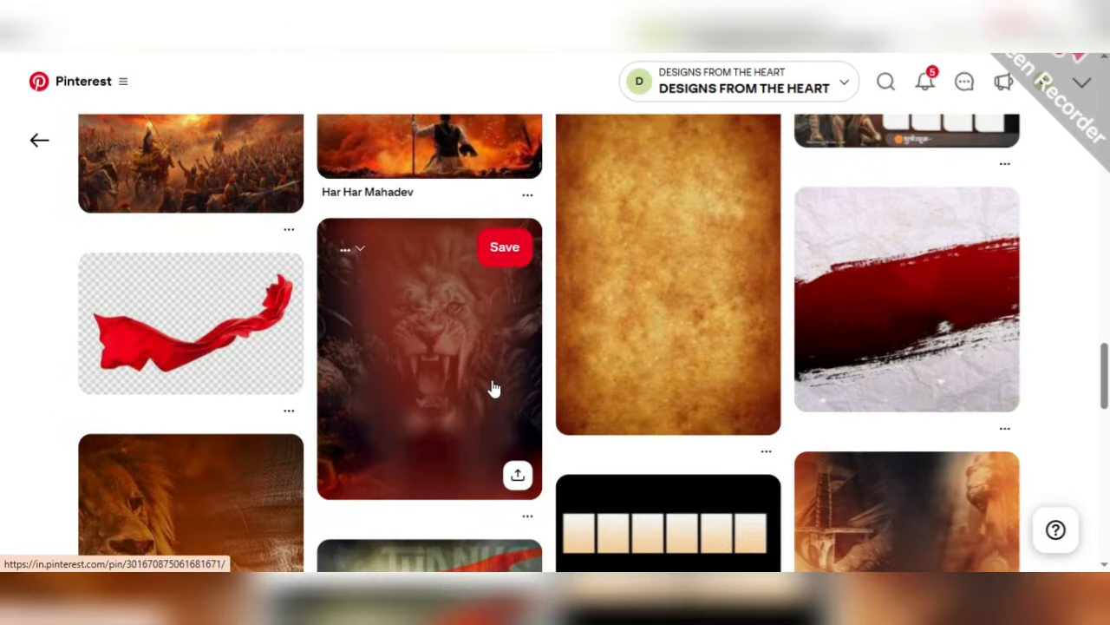
scroll(491, 388, "down", 4)
scroll(492, 387, "down", 13)
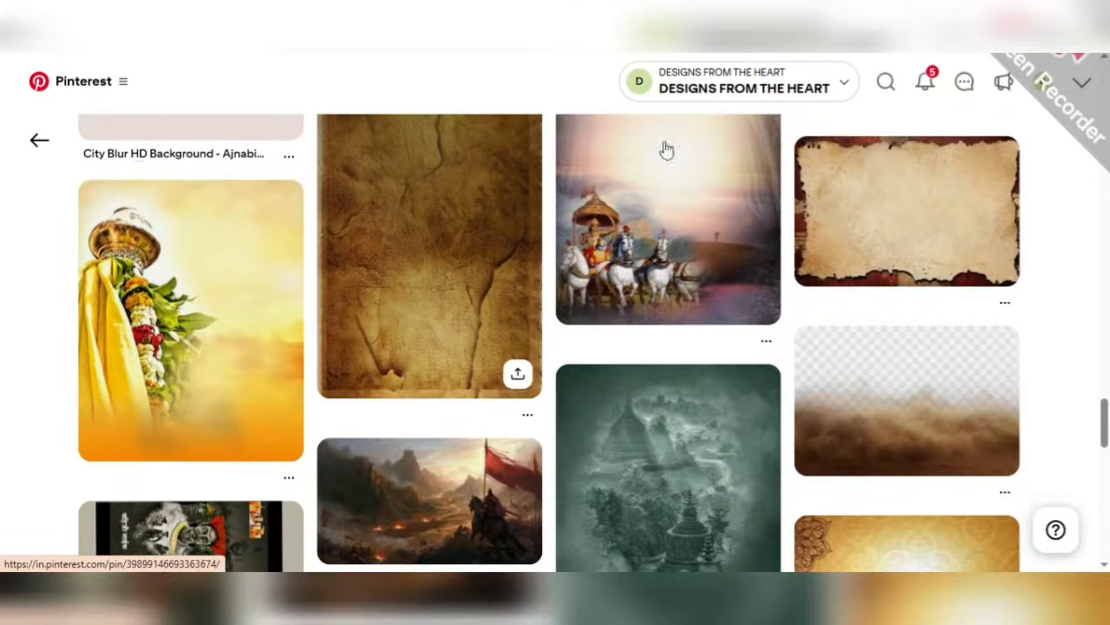
- Search Pinterest for "dark red orange gradient background" and look through the results
left_click(885, 81)
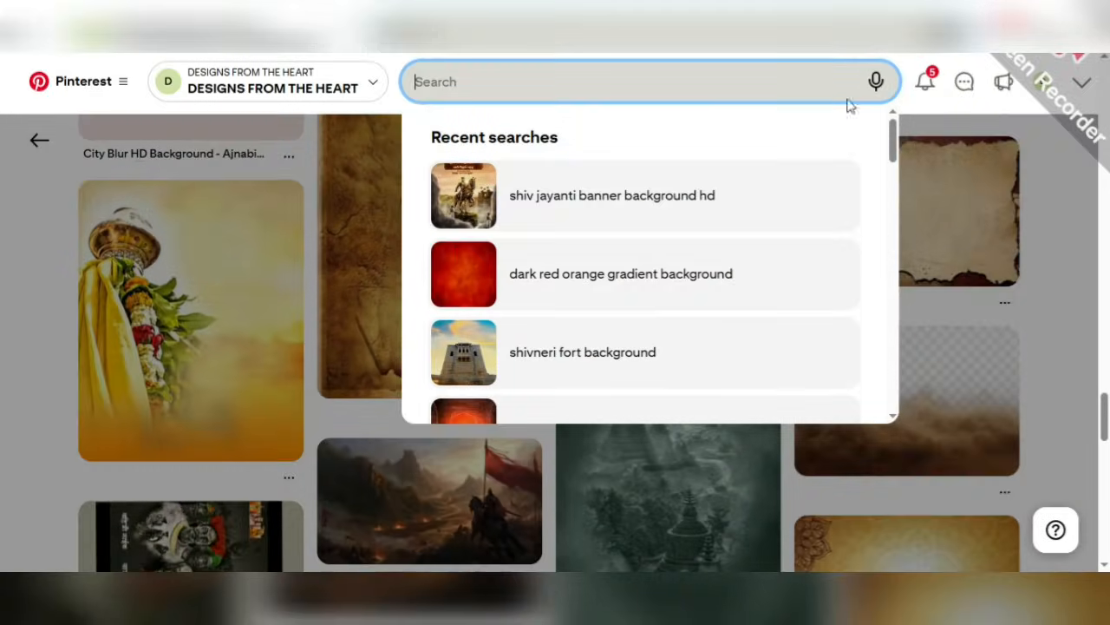
left_click(589, 275)
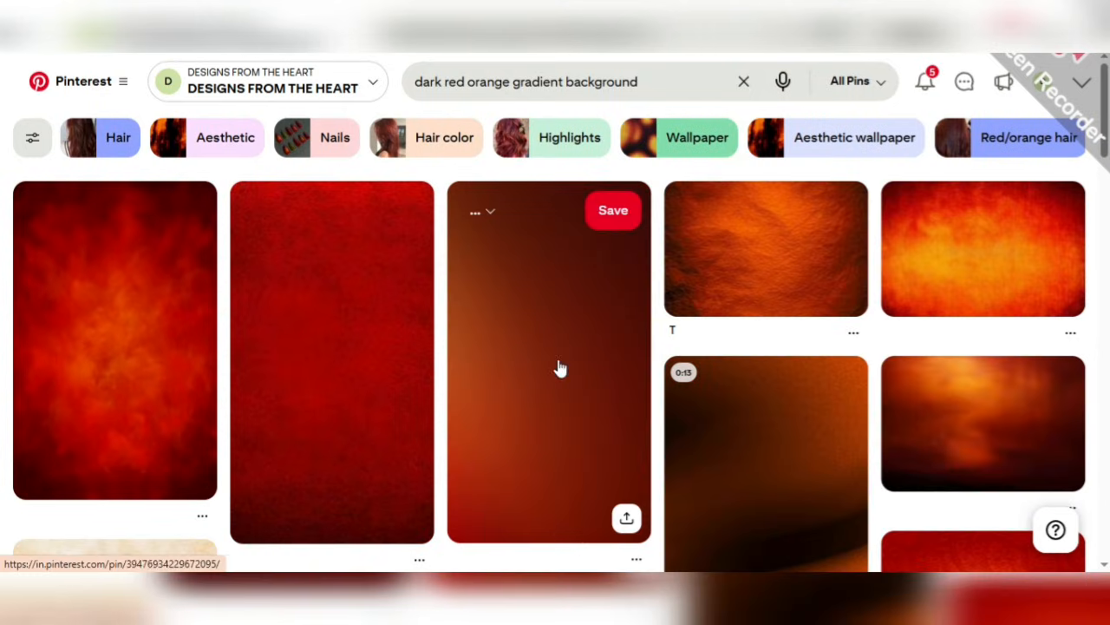
scroll(484, 365, "down", 5)
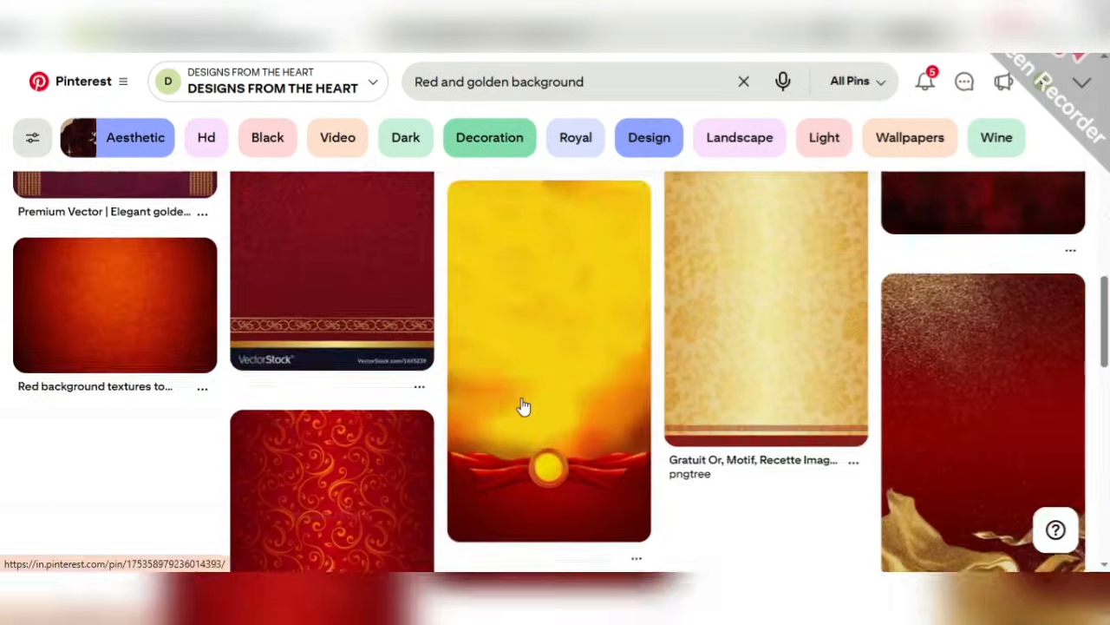
- Browse the "Red and golden background" results and open the orange pillared-hall pin titled BACKGROUND
scroll(523, 408, "down", 3)
scroll(523, 408, "down", 5)
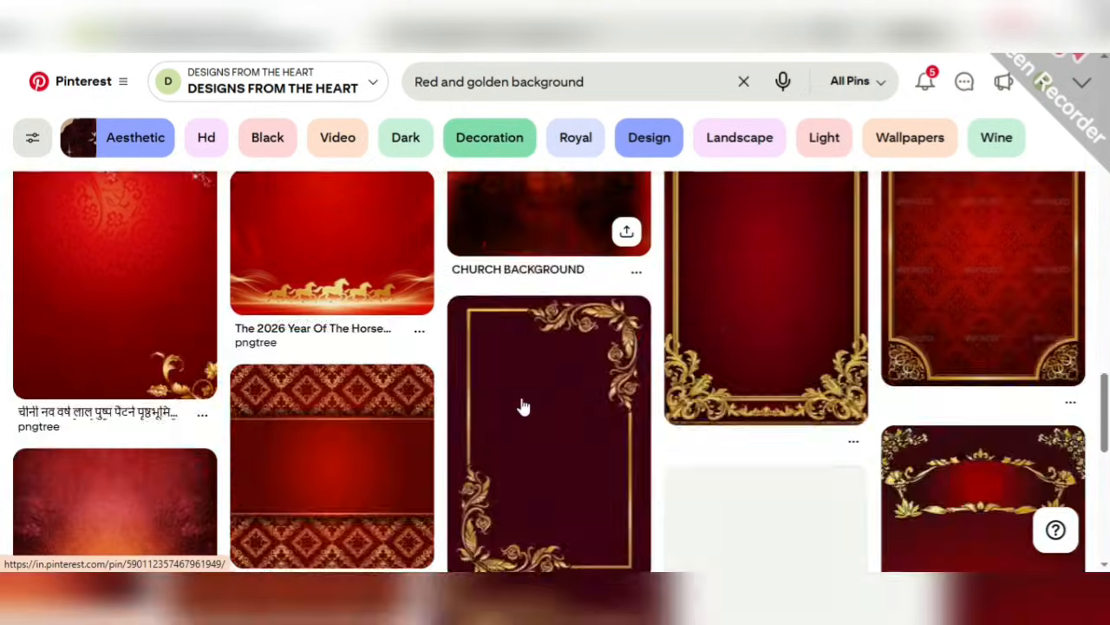
scroll(520, 406, "up", 10)
scroll(515, 407, "up", 10)
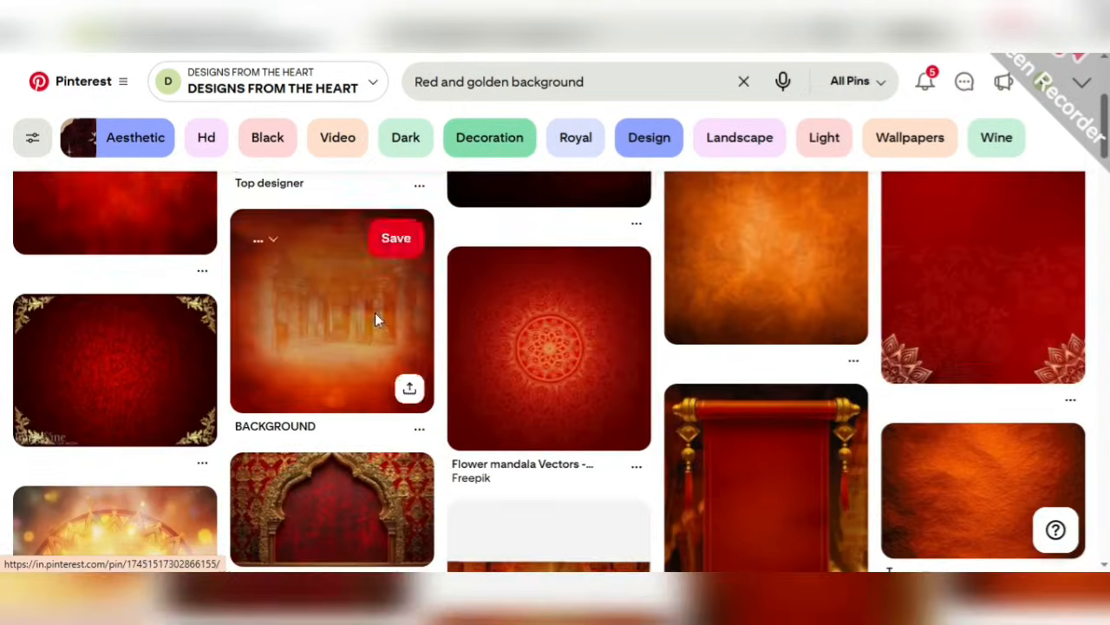
left_click(374, 318)
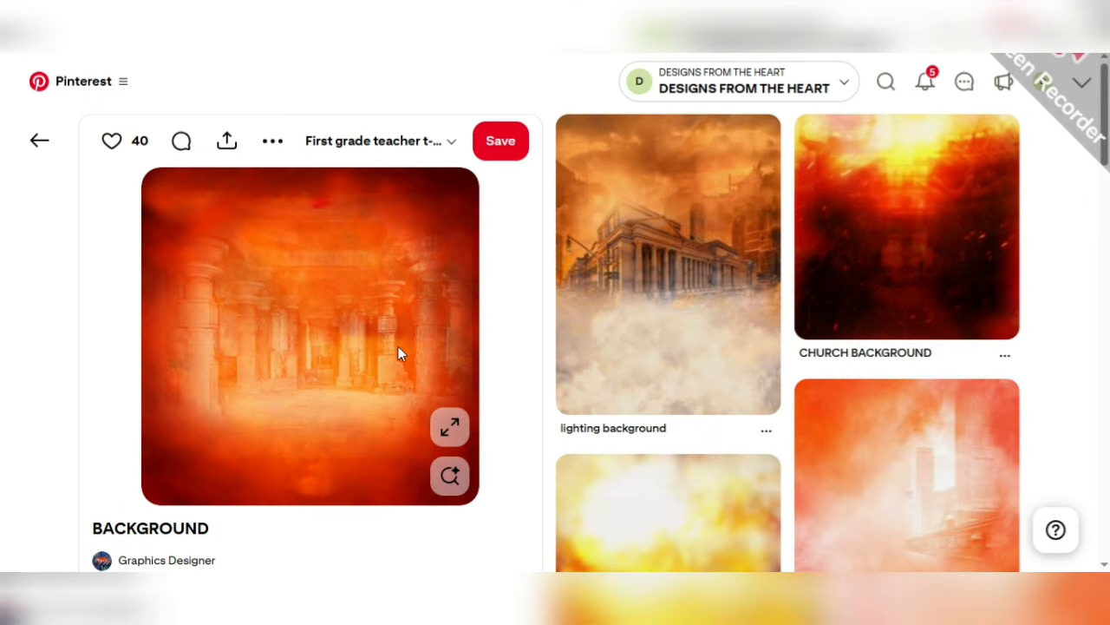
- Look through the related backgrounds and grab the orange pillared-hall image from the opened BACKGROUND pin
scroll(398, 354, "down", 9)
scroll(399, 356, "down", 10)
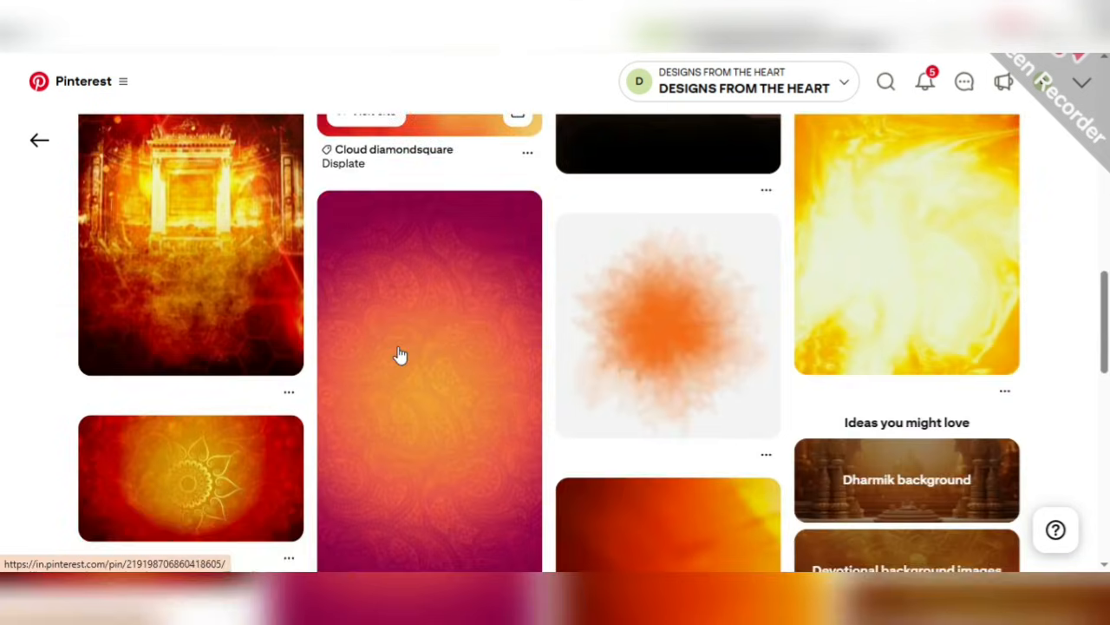
scroll(408, 343, "up", 4)
scroll(425, 334, "up", 12)
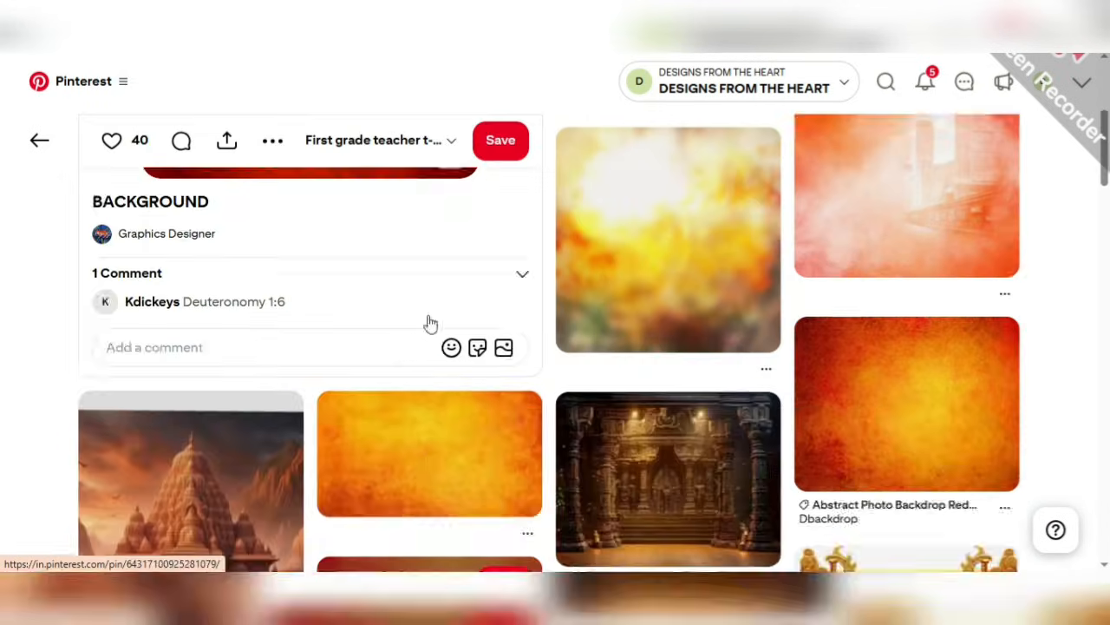
right_click(286, 271)
left_click(340, 331)
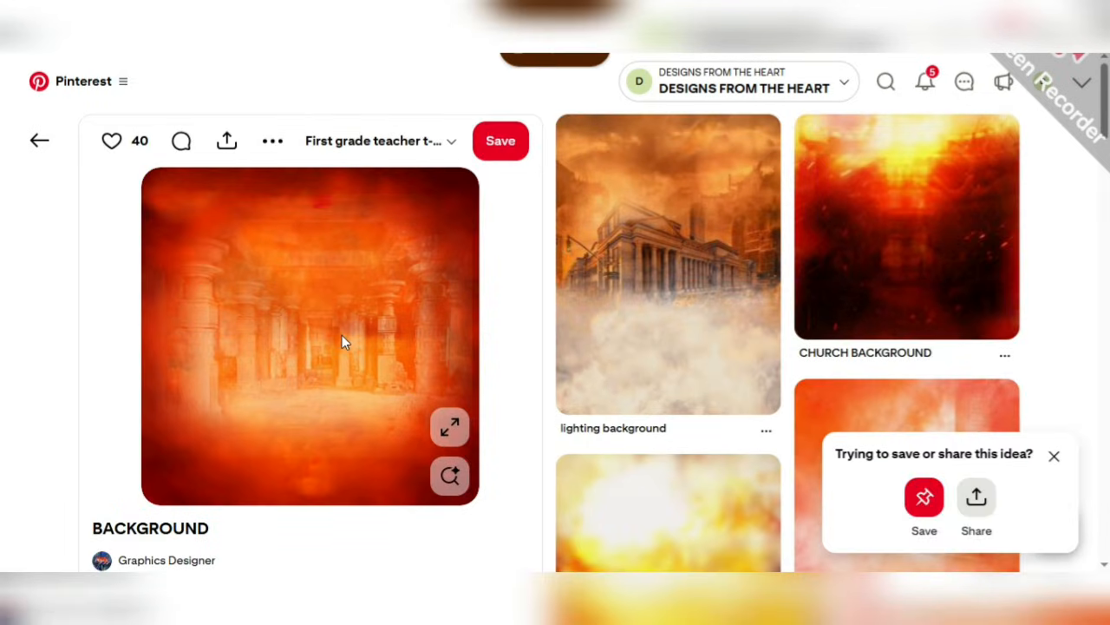
- Switch to Canva, search the design types for "instagram post" and create a blank Instagram Post (Square) design of 1080 × 1080 px
mouse_move(521, 607)
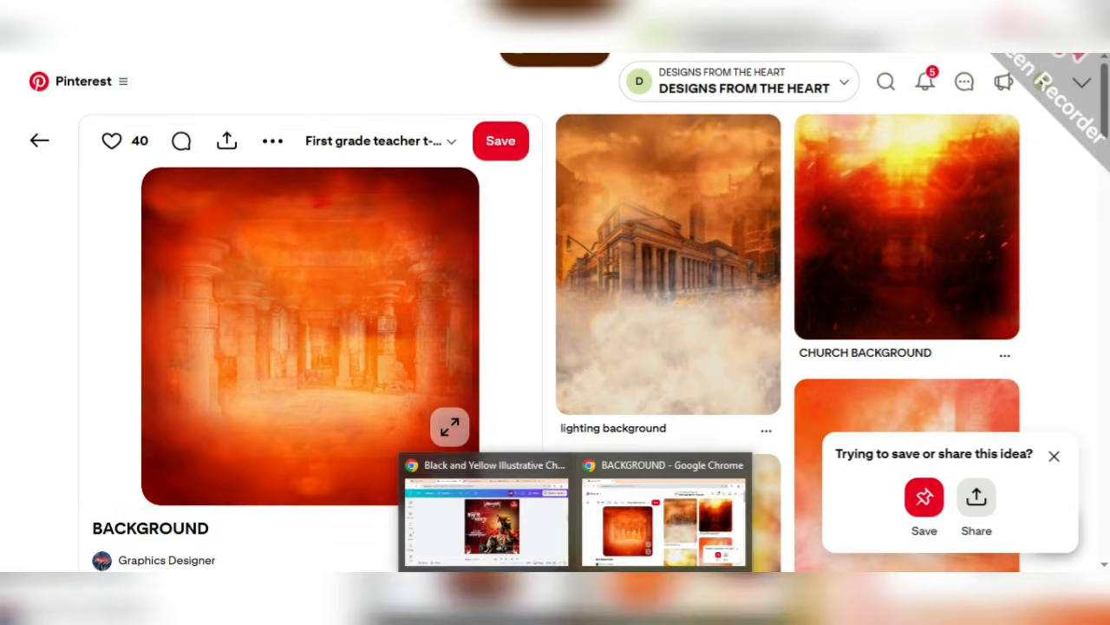
left_click(548, 549)
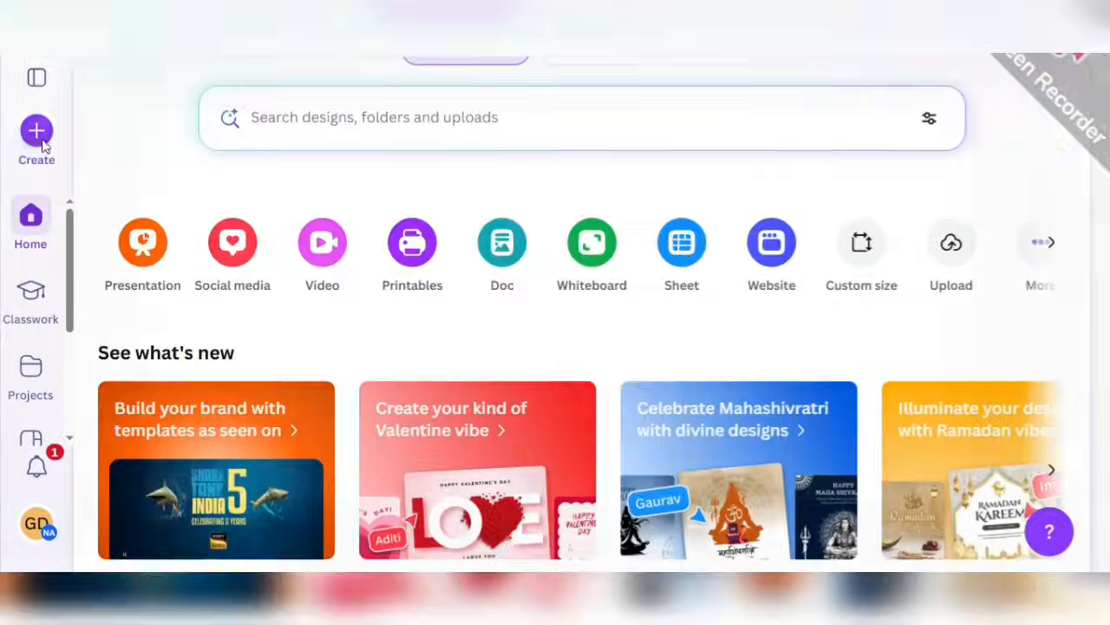
left_click(36, 134)
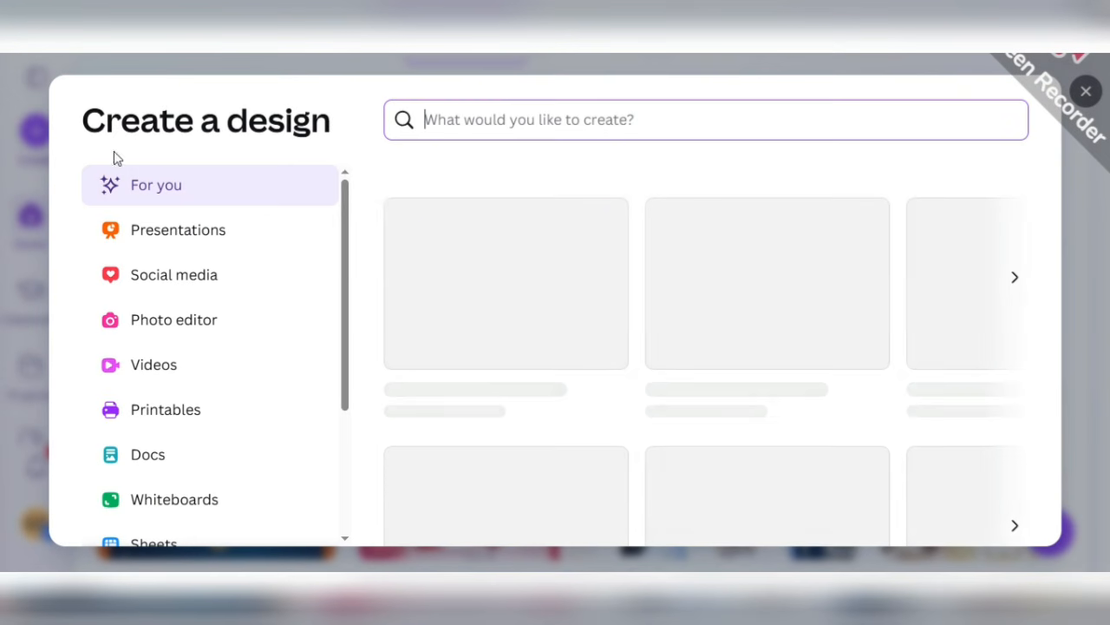
type("instagram ")
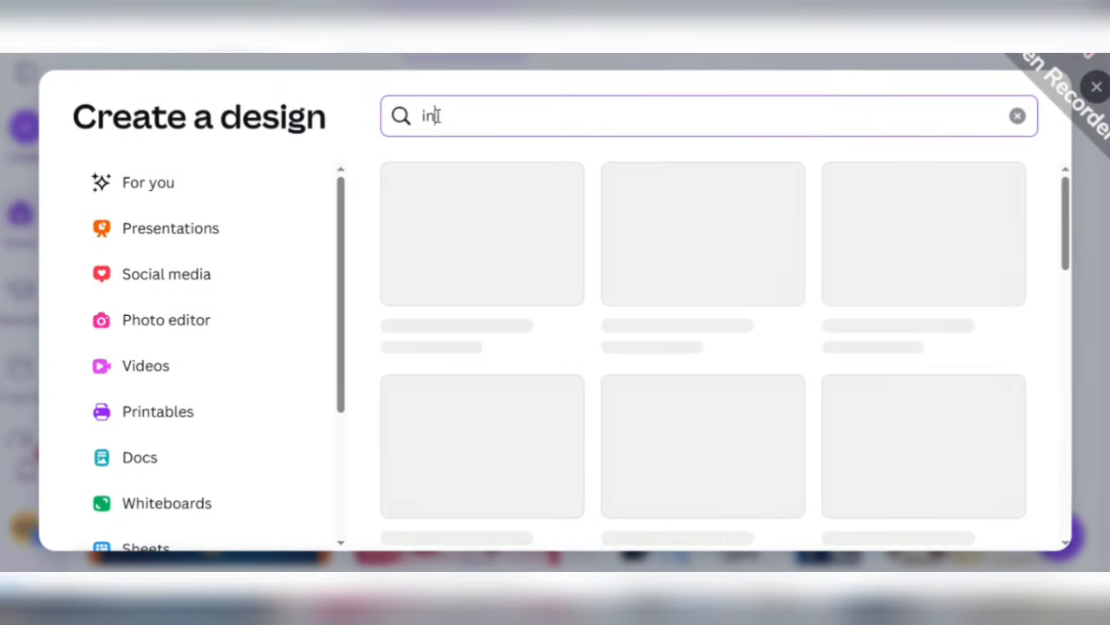
type("post")
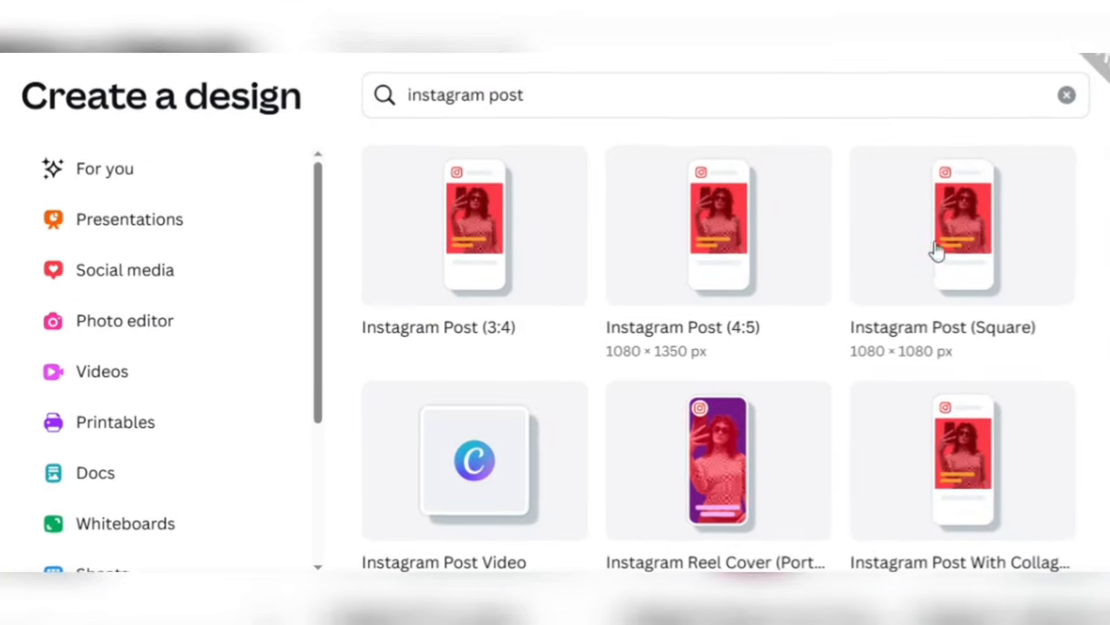
left_click(953, 276)
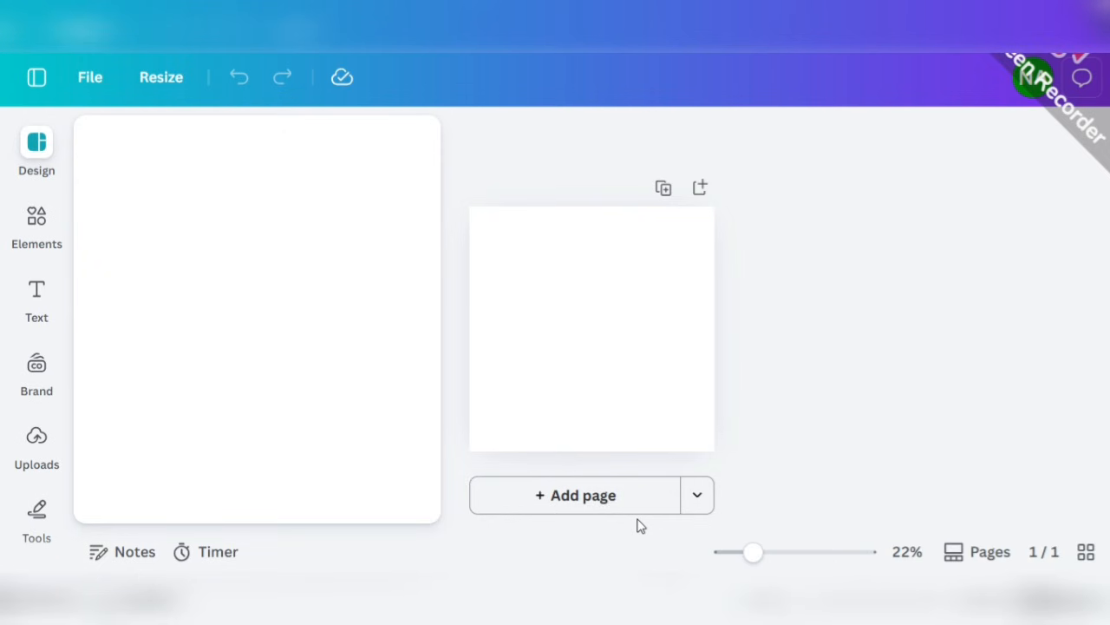
- Paste the copied orange pillared-hall image onto the blank page and set it as the page background
left_click(788, 301)
left_click_drag(682, 560, 693, 560)
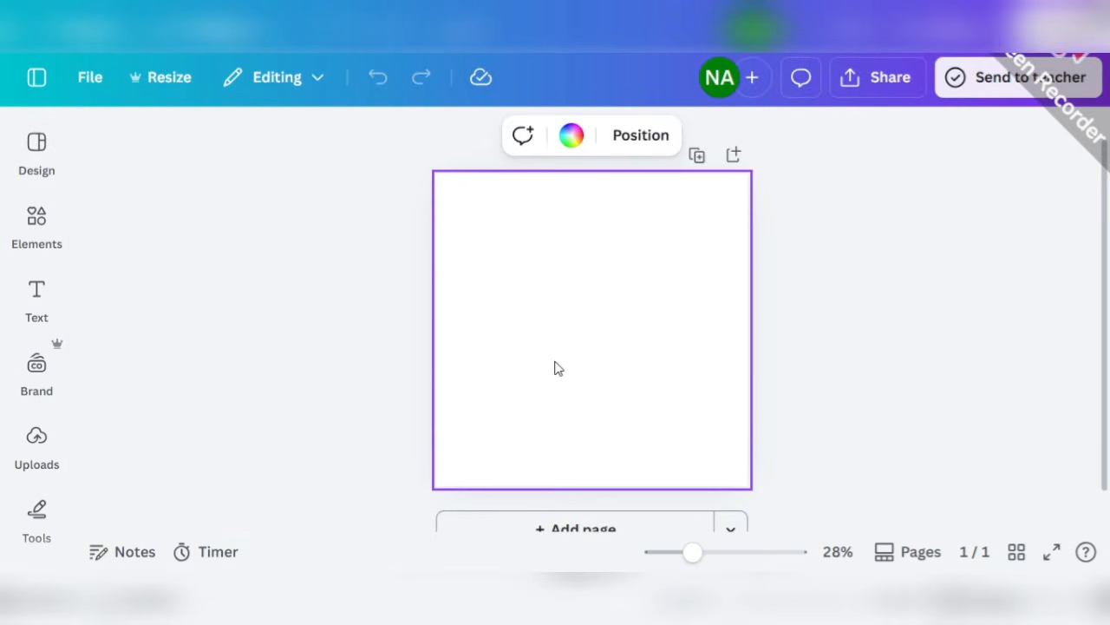
key("ctrl+v")
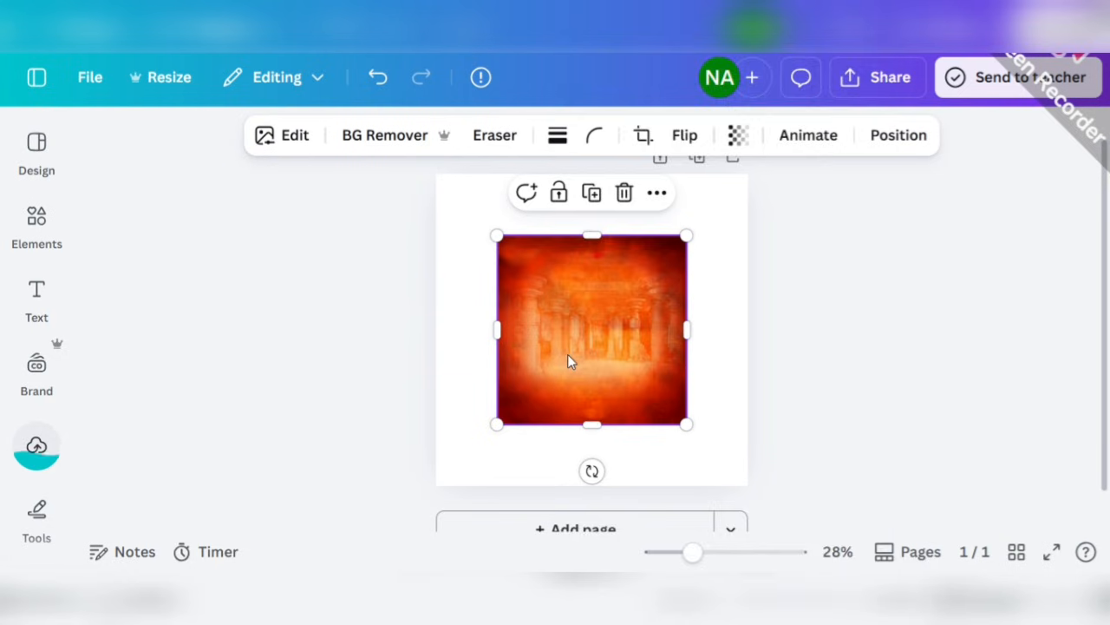
right_click(567, 353)
left_click(680, 460)
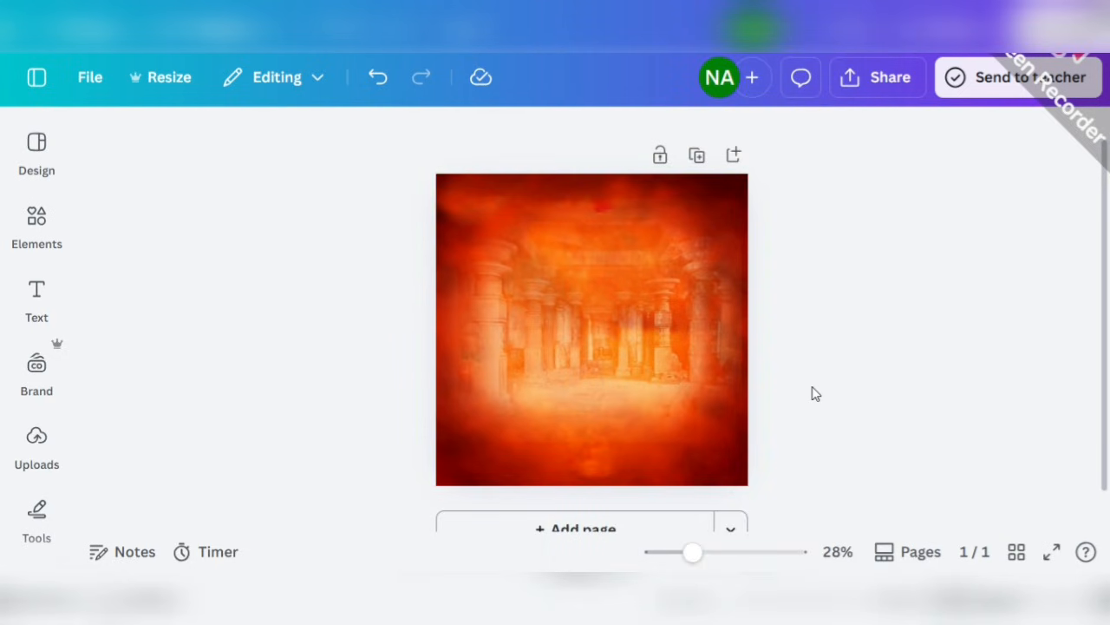
- Switch to Pinterest, search for "shivaji maharaj png" and look through the results
mouse_move(582, 612)
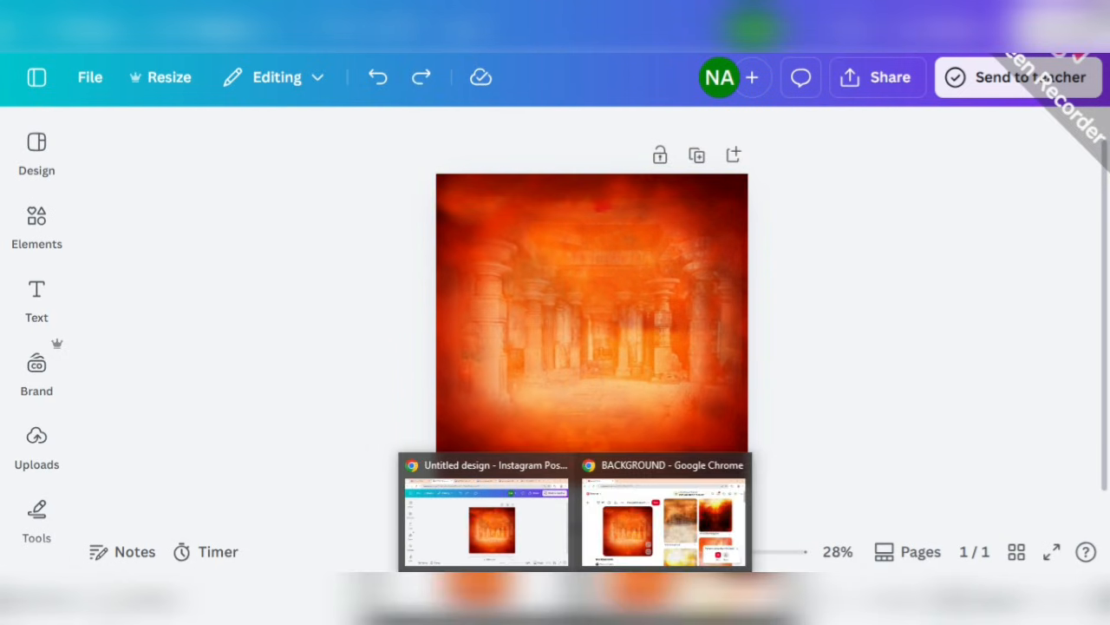
left_click(664, 512)
left_click(885, 81)
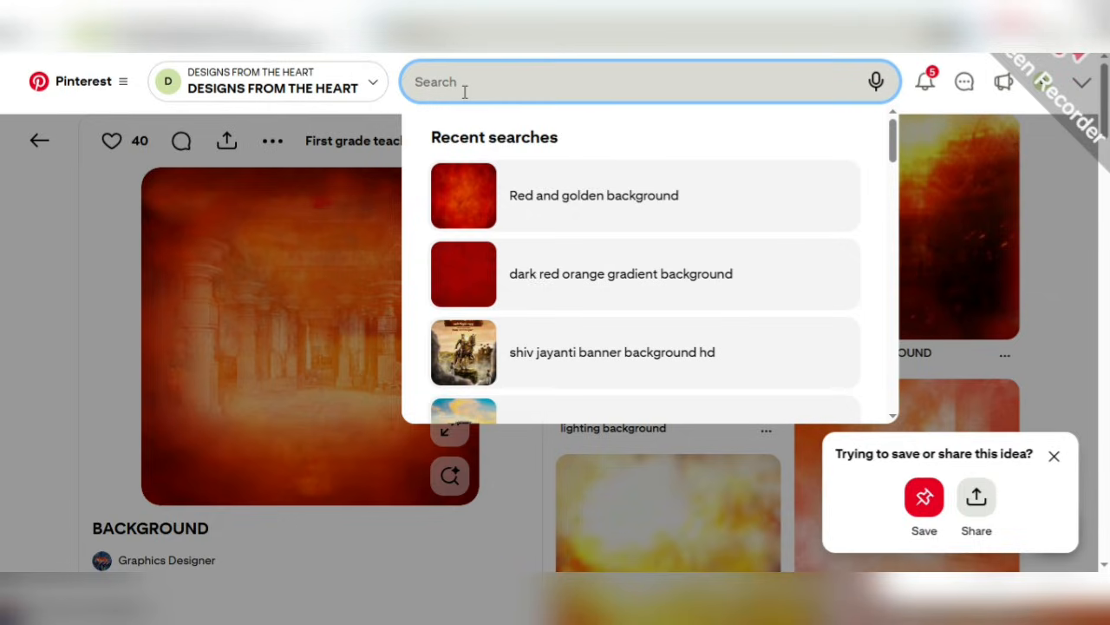
type("shivaji maharaj")
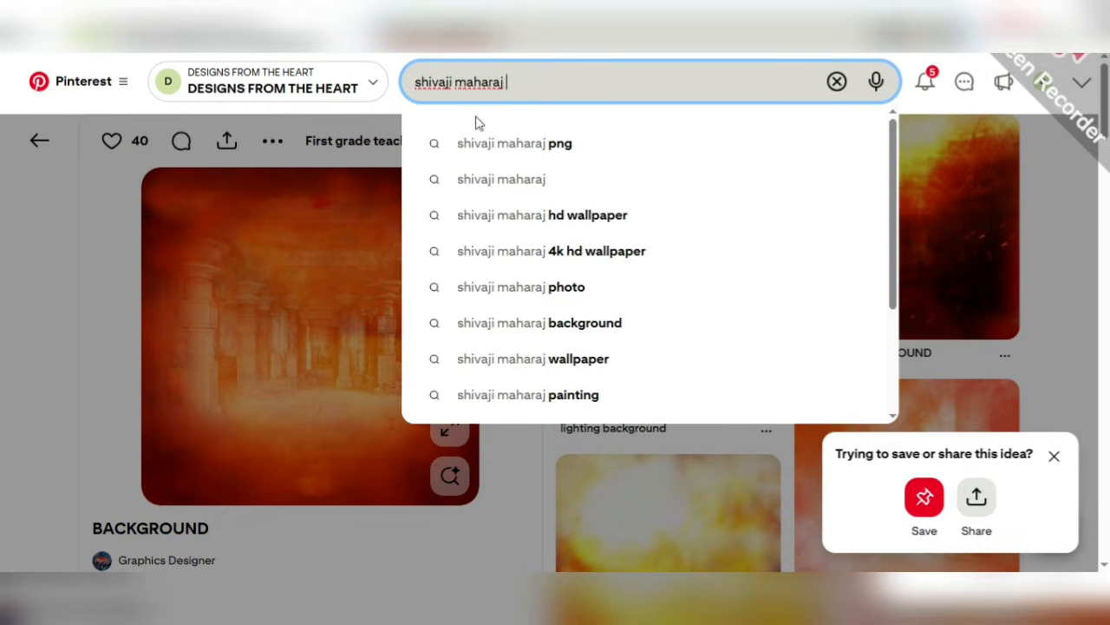
left_click(509, 147)
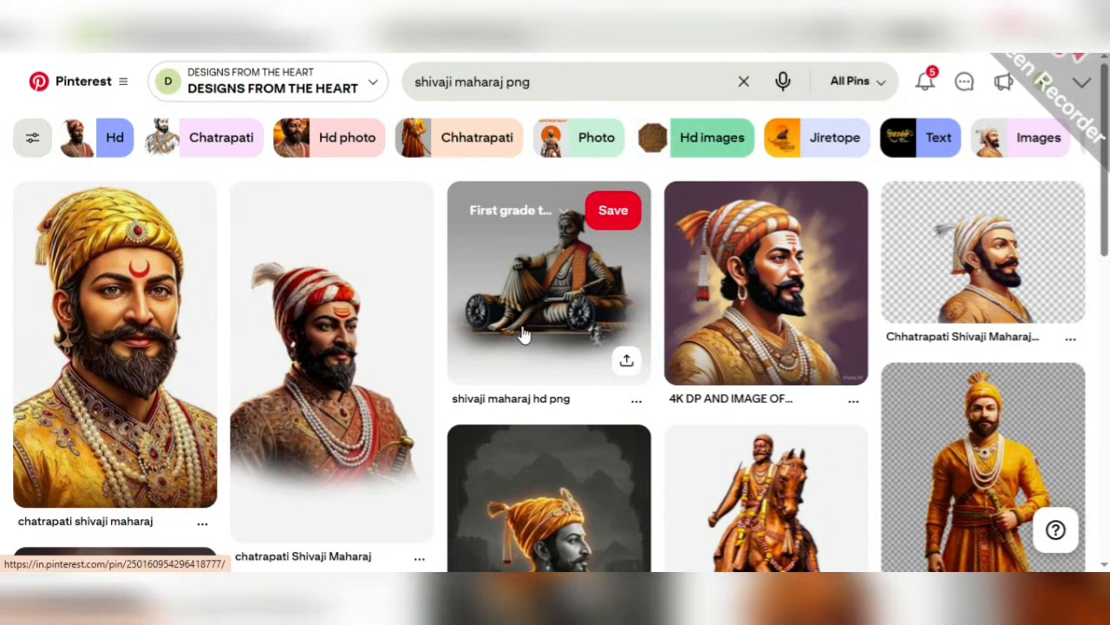
scroll(607, 399, "down", 2)
scroll(661, 377, "up", 2)
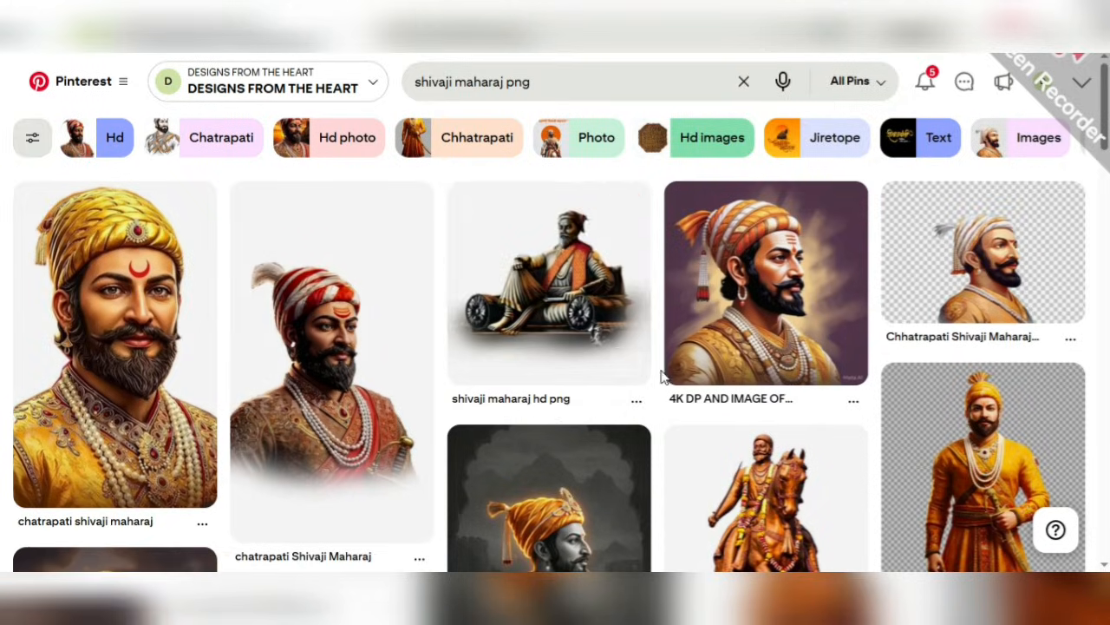
- Open the pin titled "shivaji maharaj hd png" showing the seated figure and look through its related pins
left_click(580, 308)
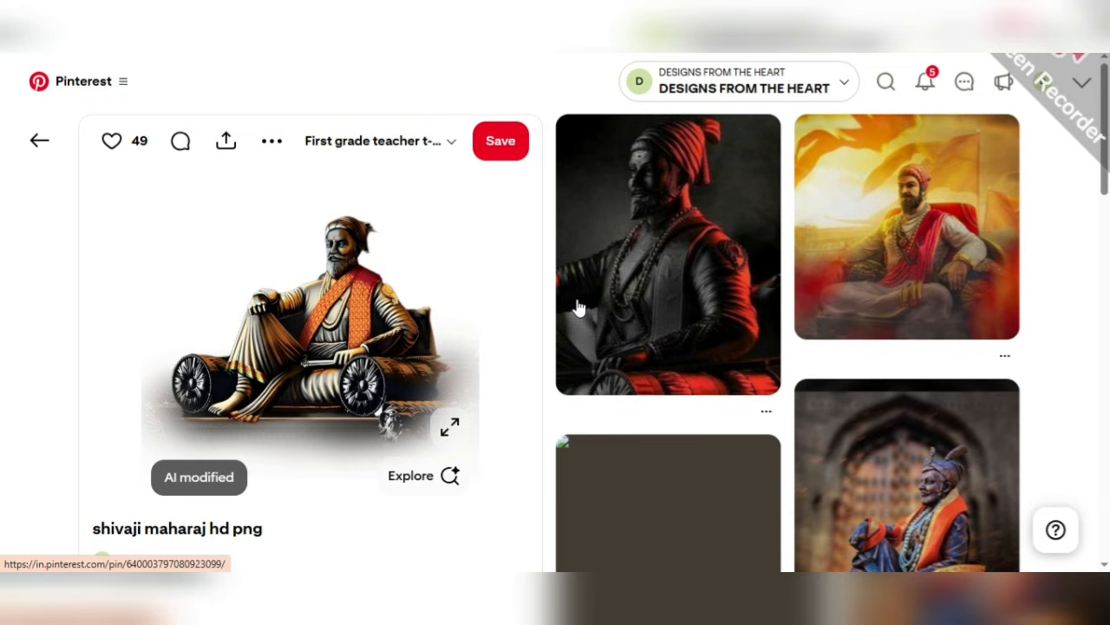
scroll(579, 308, "down", 20)
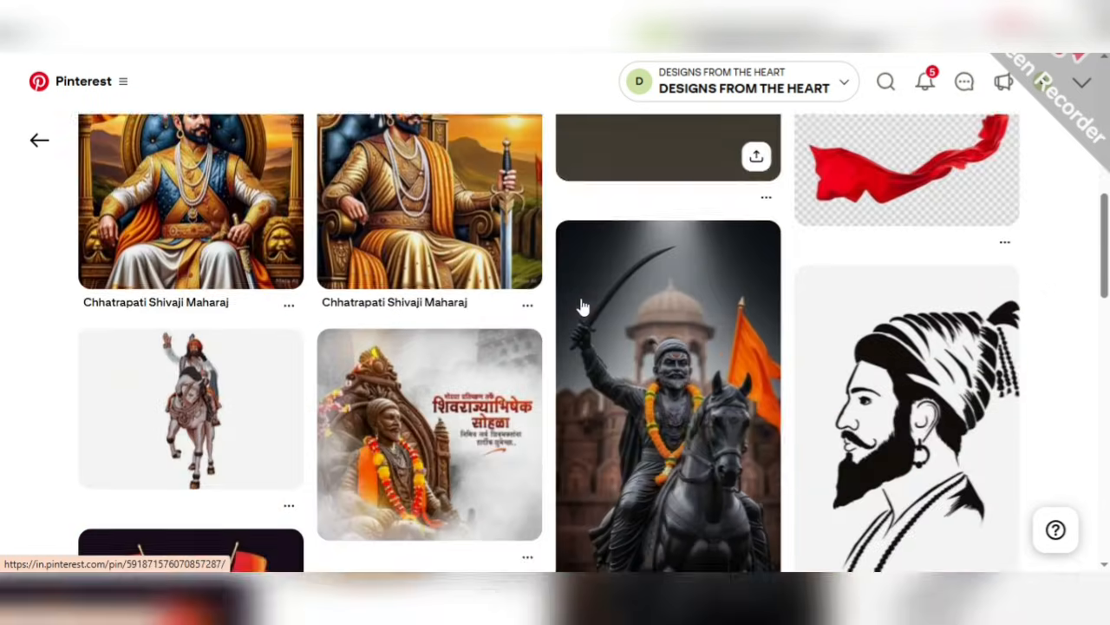
scroll(581, 307, "down", 20)
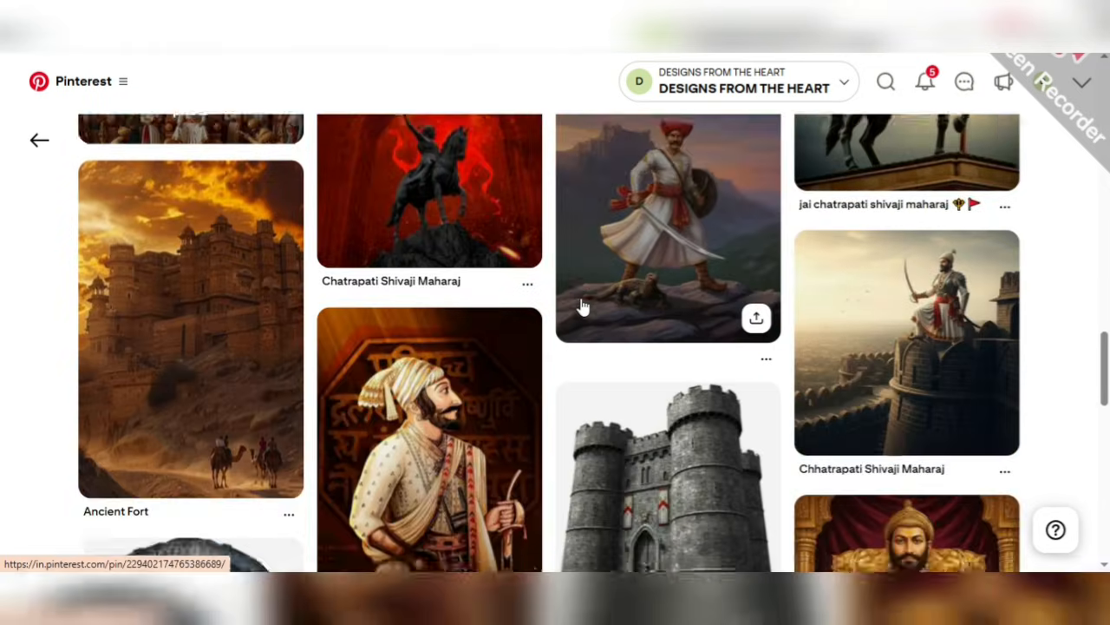
scroll(579, 286, "up", 20)
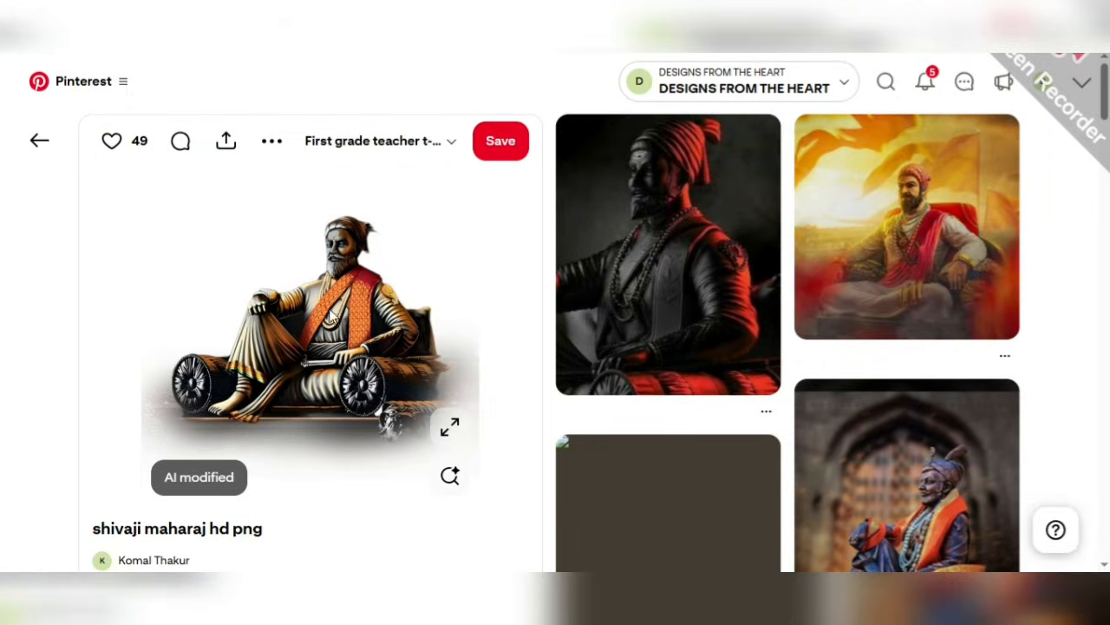
- Return to the Canva design, add the uploaded image of the seated Shivaji Maharaj and remove its background
left_click(486, 516)
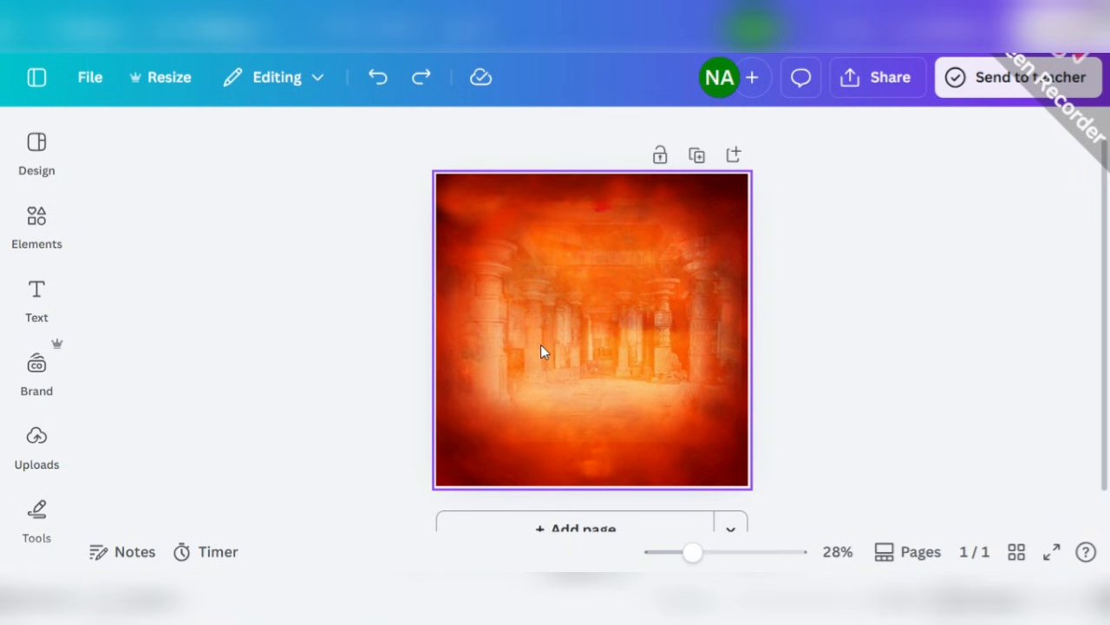
left_click(37, 442)
scroll(191, 426, "down", 10)
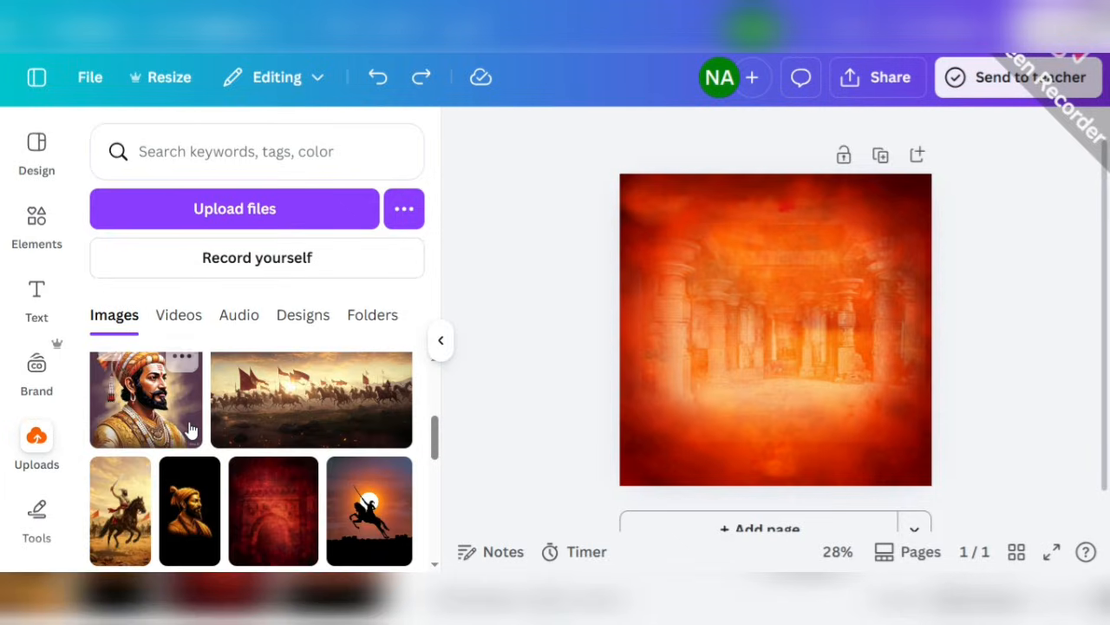
scroll(191, 428, "down", 8)
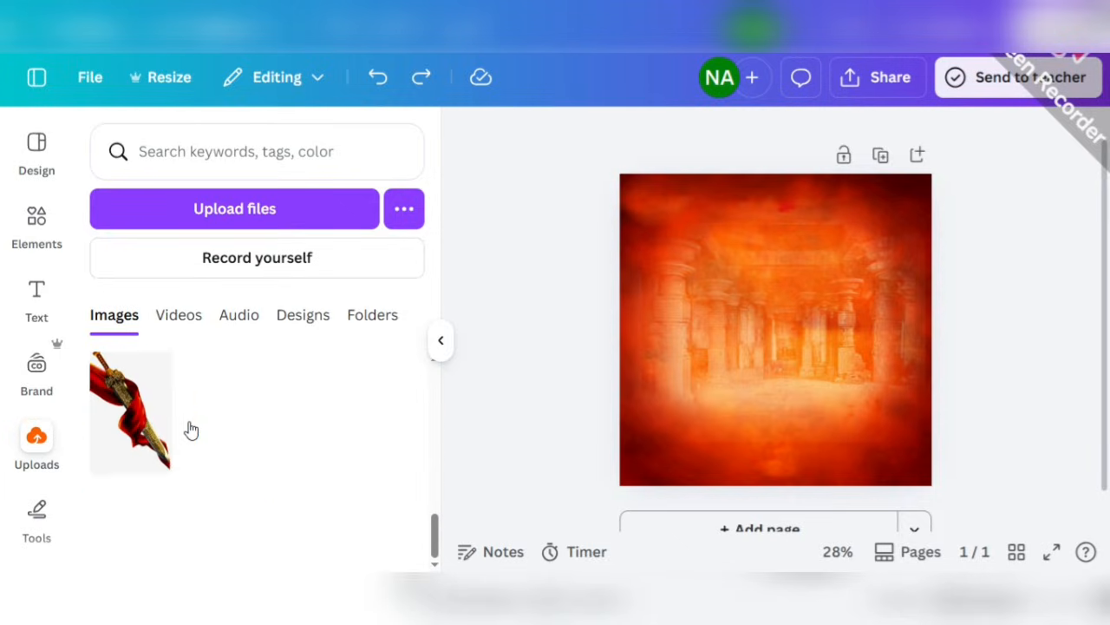
scroll(191, 429, "down", 8)
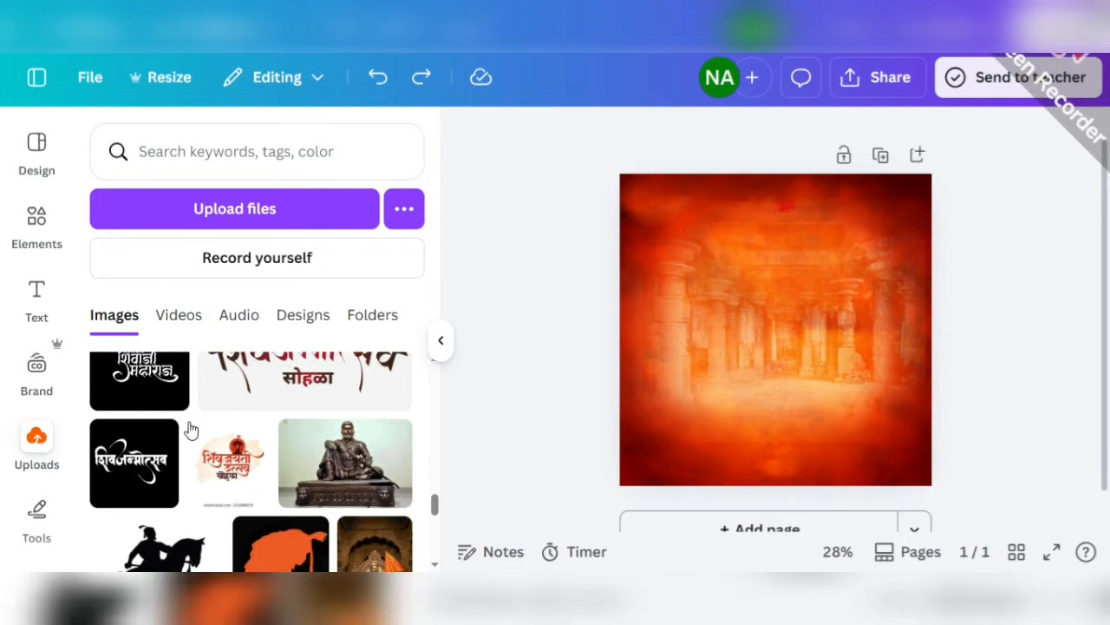
left_click(371, 401)
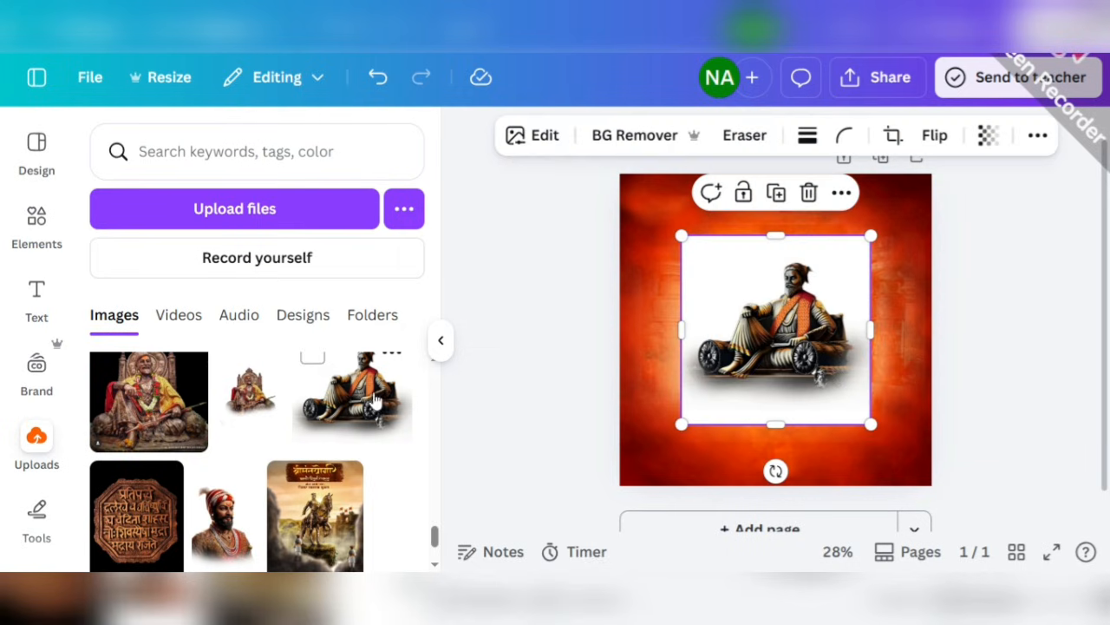
left_click(597, 139)
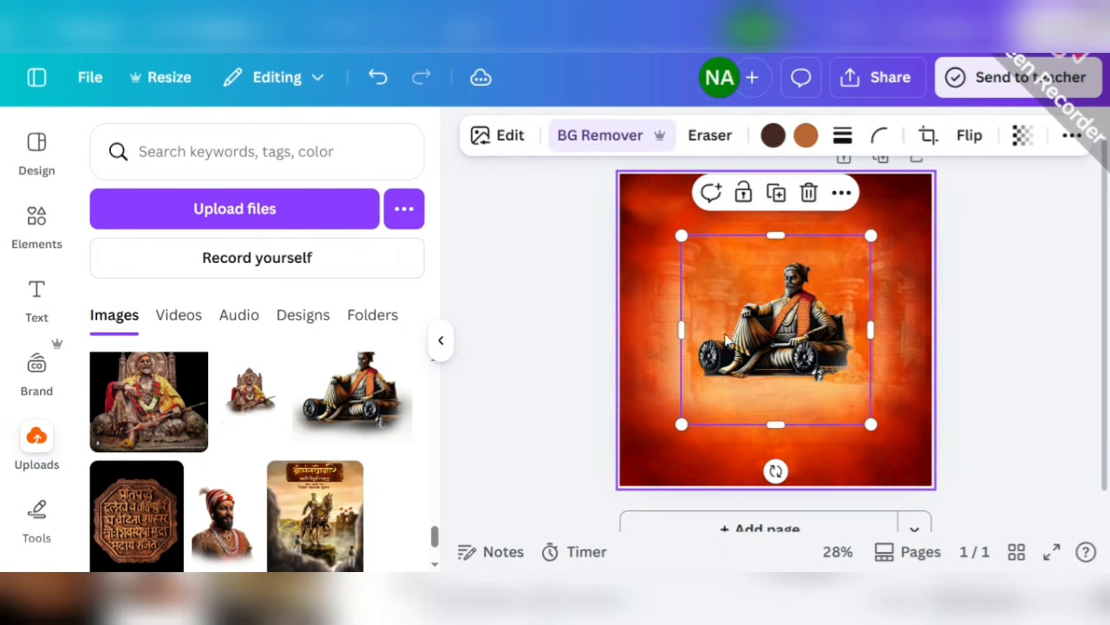
- Add the uploaded Shivaji Maharaj portrait with the orange turban, shrink it and place it in the page's upper-right corner
scroll(317, 434, "up", 10)
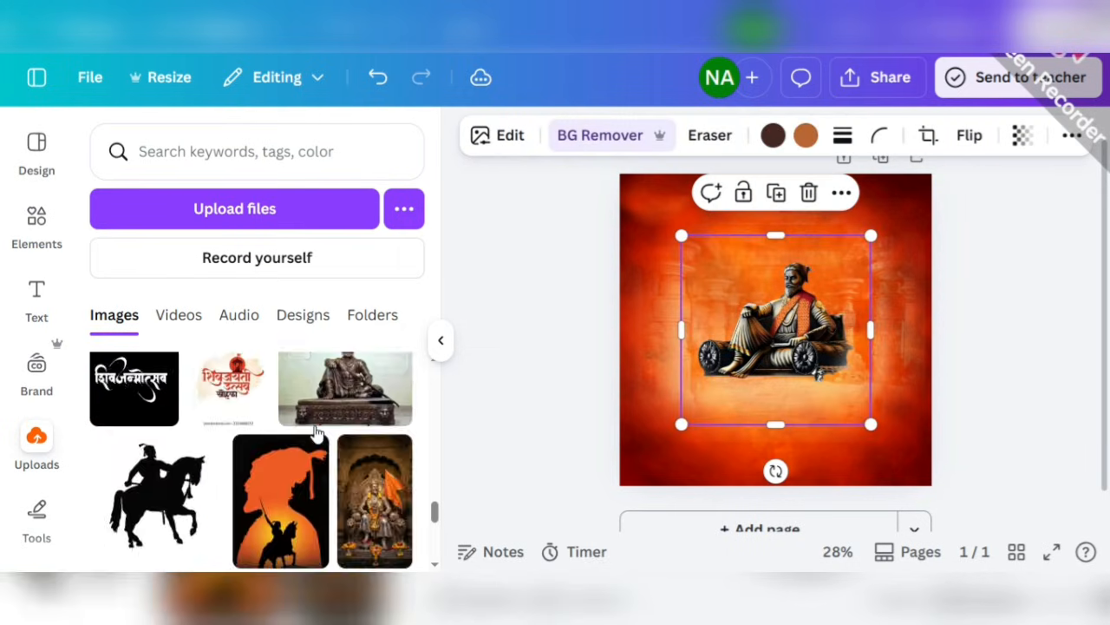
scroll(317, 433, "up", 3)
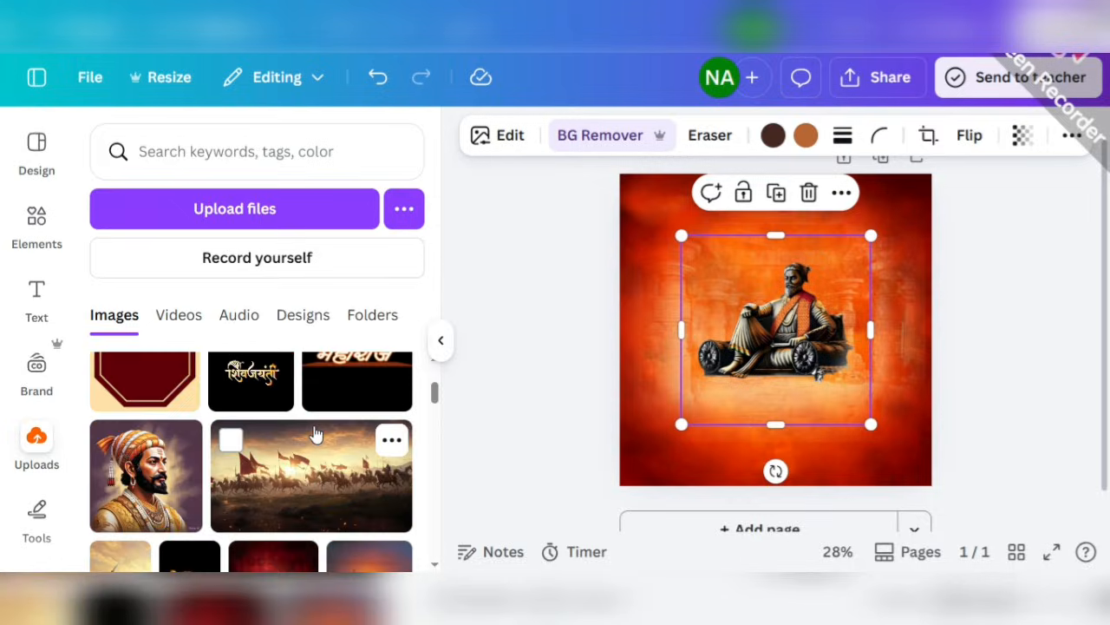
left_click(163, 495)
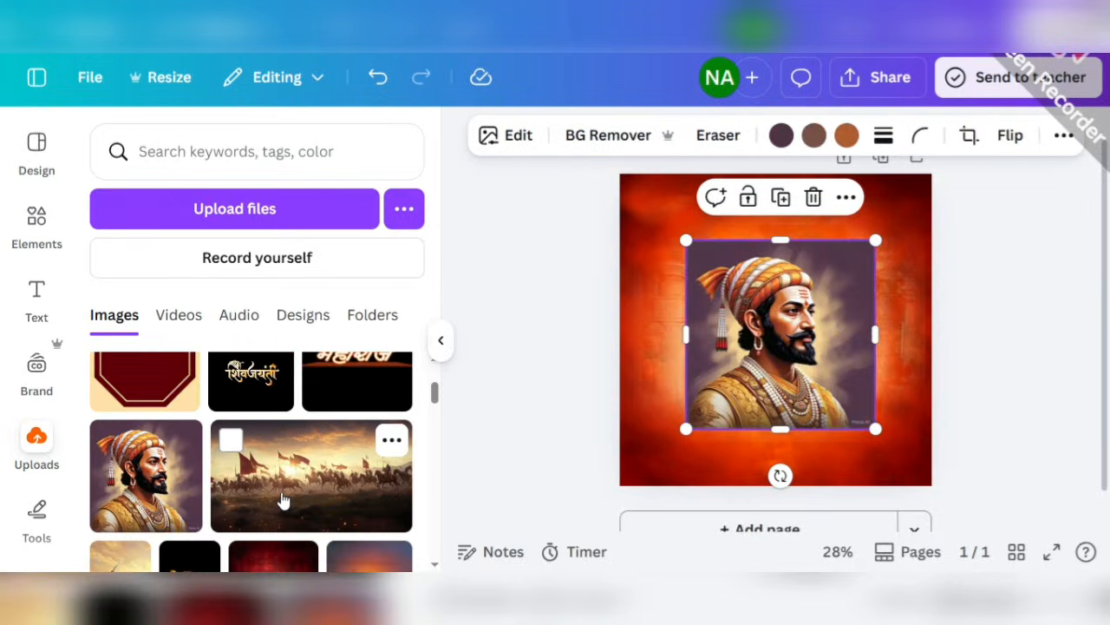
scroll(282, 500, "up", 2)
left_click(441, 342)
left_click_drag(610, 390, 666, 390)
left_click_drag(590, 392, 738, 297)
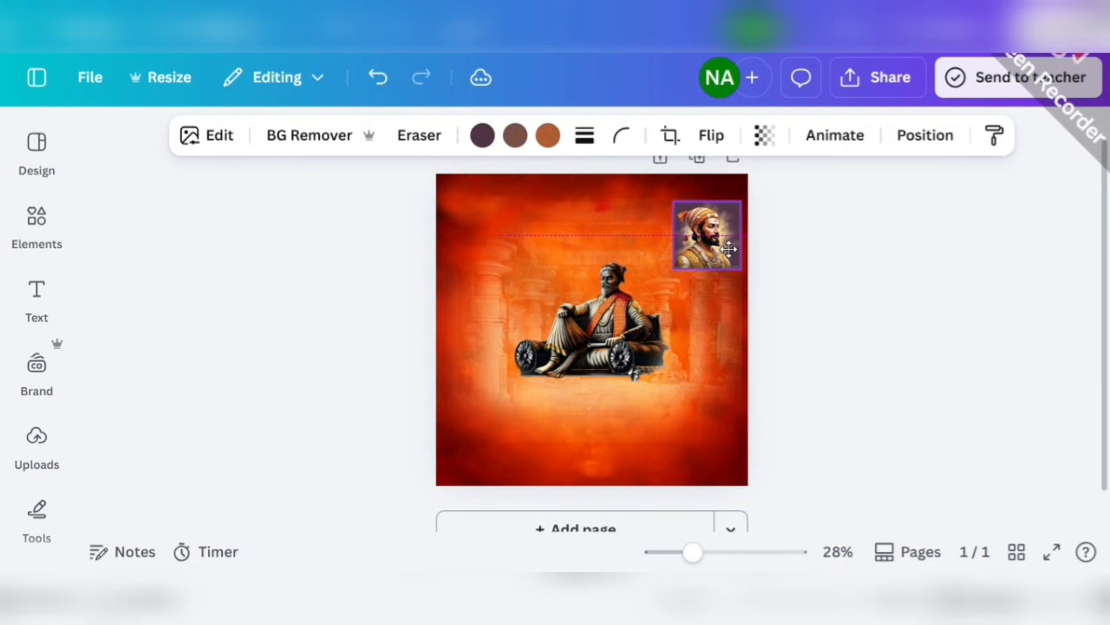
- Enlarge the seated Shivaji Maharaj figure and position it in the lower-right part of the page, resting on the bottom edge
left_click(606, 335)
left_click_drag(607, 335, 675, 449)
left_click_drag(546, 342, 440, 220)
left_click_drag(586, 327, 611, 350)
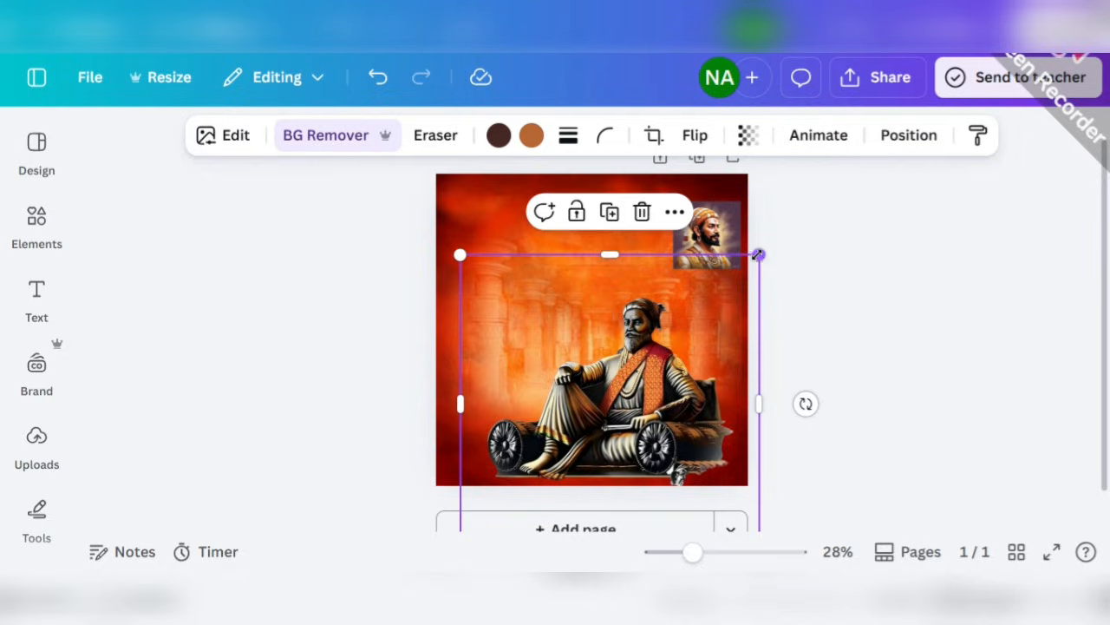
left_click_drag(758, 254, 718, 307)
left_click_drag(638, 377, 664, 371)
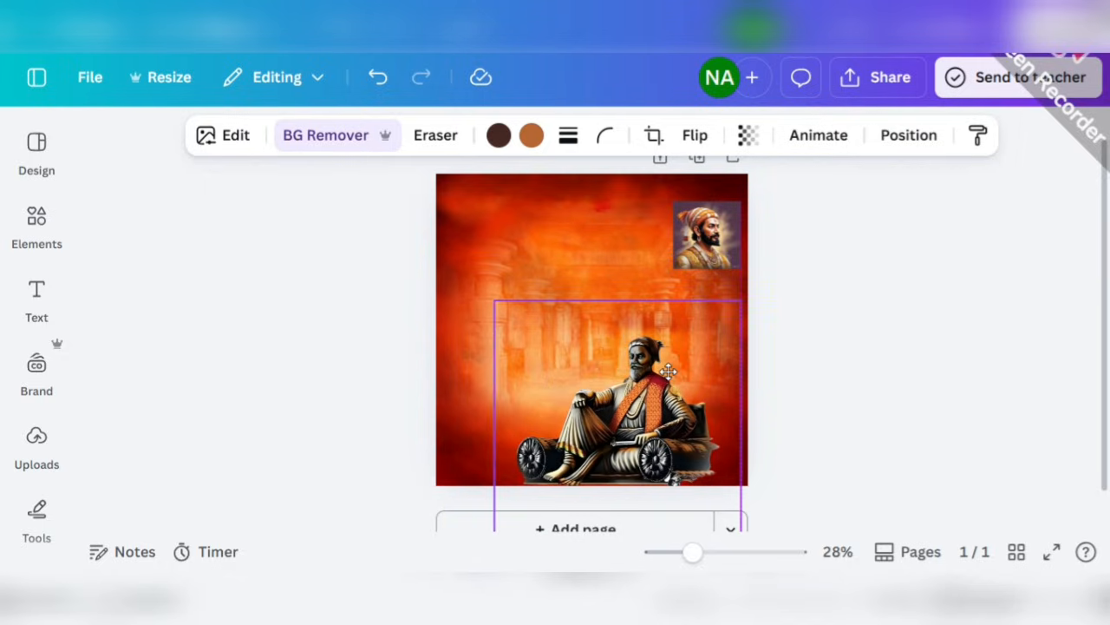
left_click(791, 345)
left_click(642, 379)
left_click(863, 305)
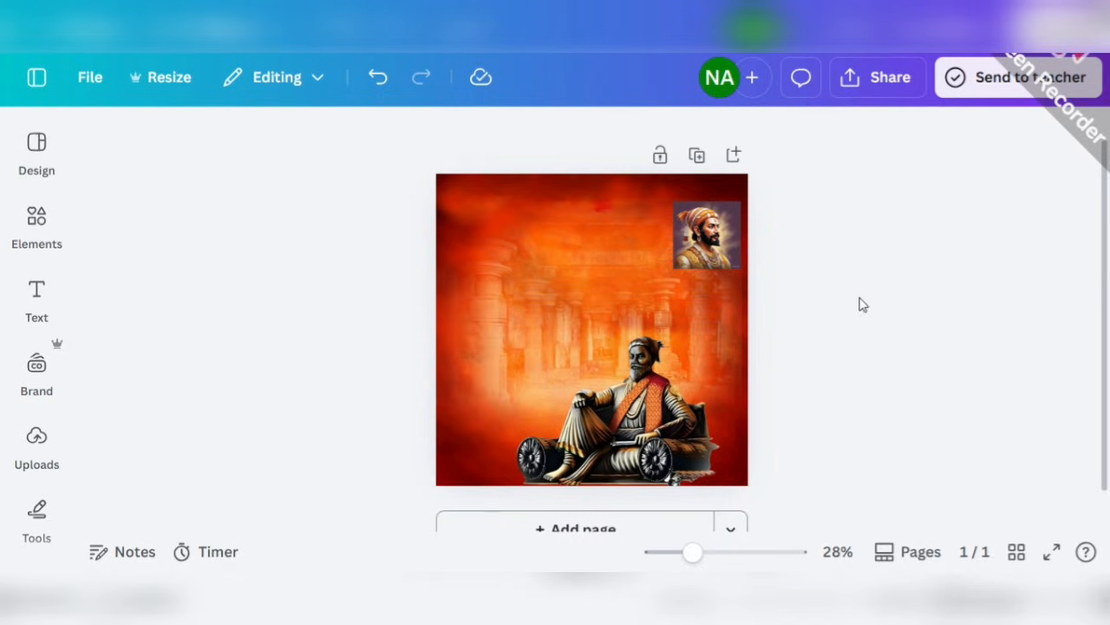
- Remove the turbaned portrait's background, enlarge the portrait and position it directly above the seated figure
left_click_drag(697, 553, 700, 554)
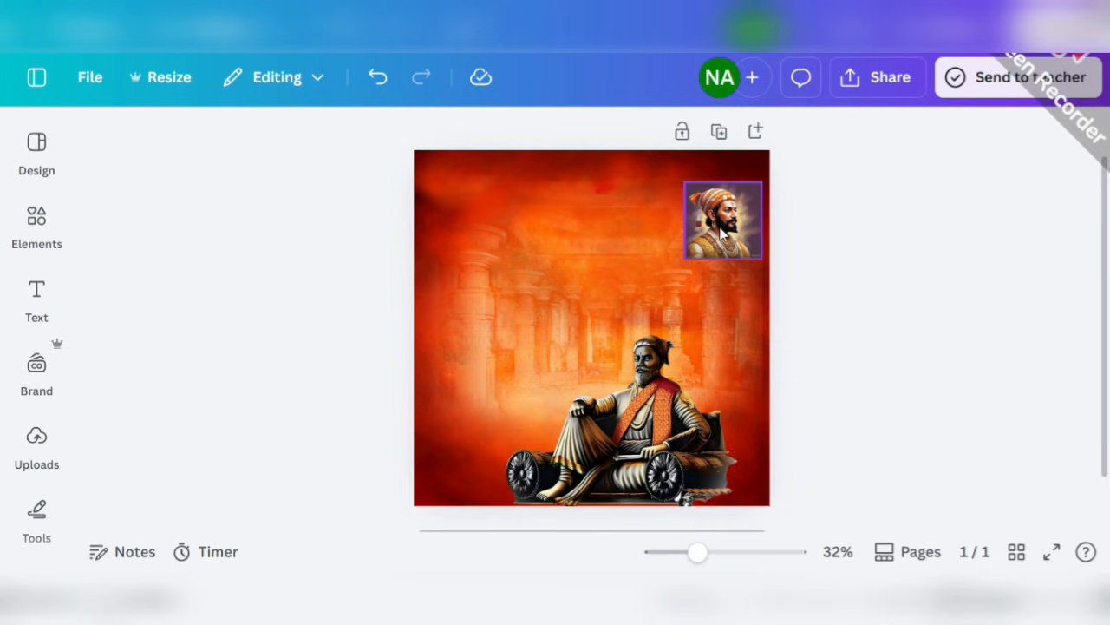
left_click_drag(722, 232, 704, 300)
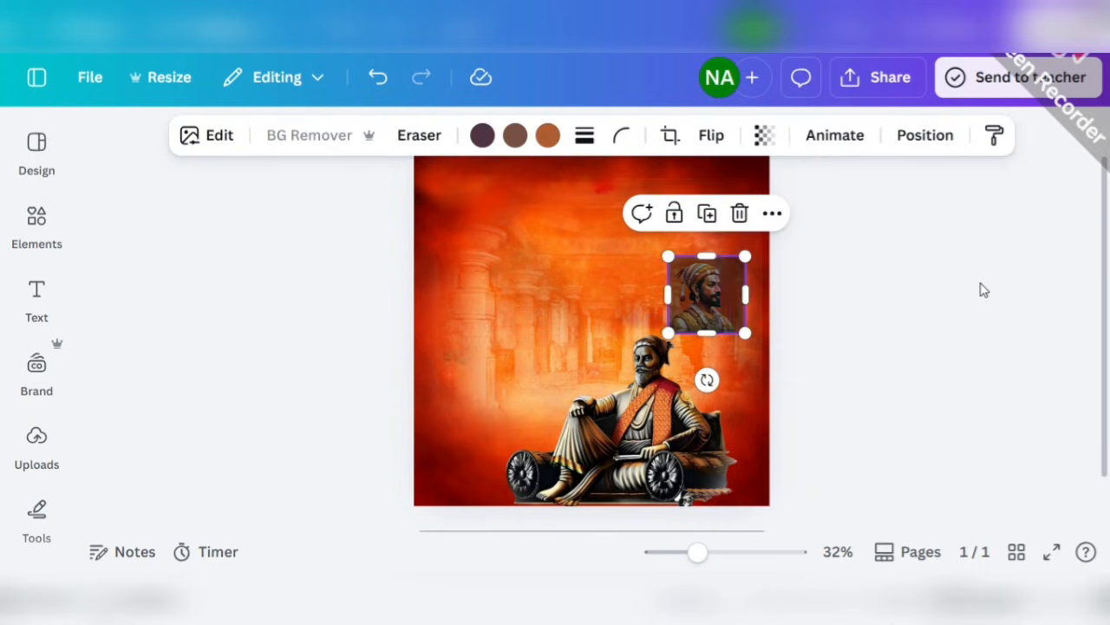
left_click_drag(670, 260, 562, 156)
left_click_drag(623, 291, 649, 306)
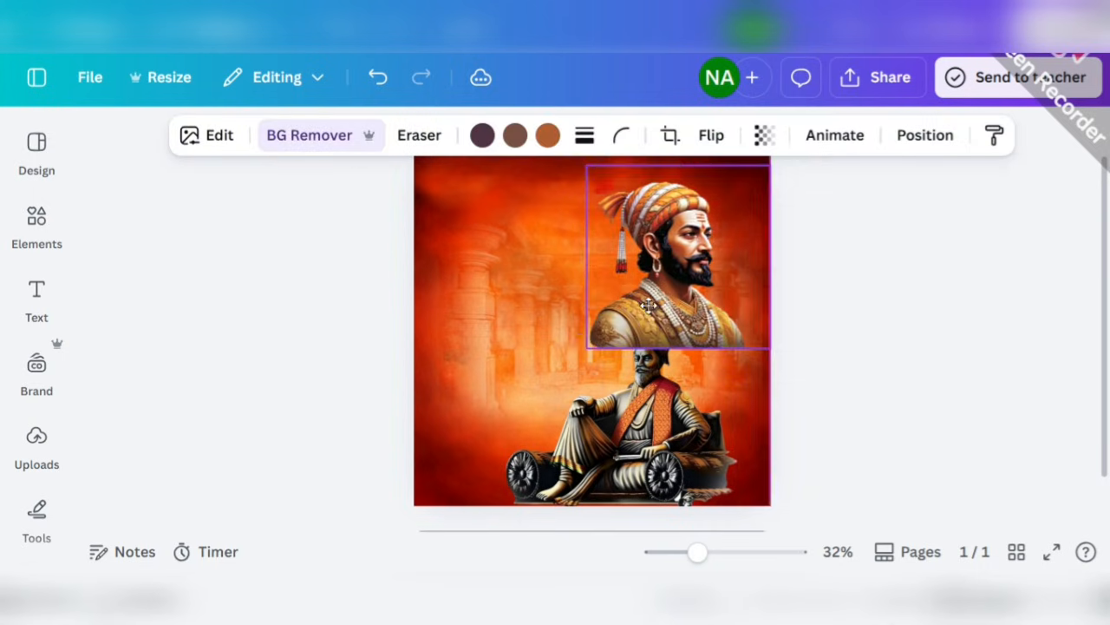
left_click_drag(771, 166, 743, 191)
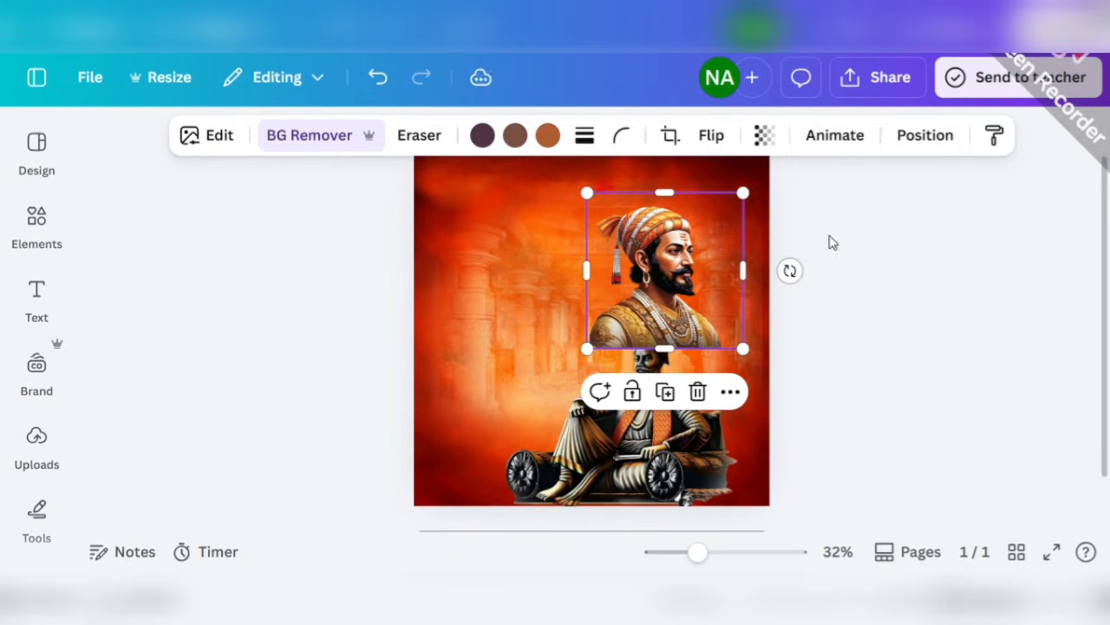
- Move the turbaned portrait up to the page's top edge and enlarge the seated figure across the lower part of the page
left_click(831, 243)
left_click(675, 291)
left_click_drag(675, 291, 882, 367)
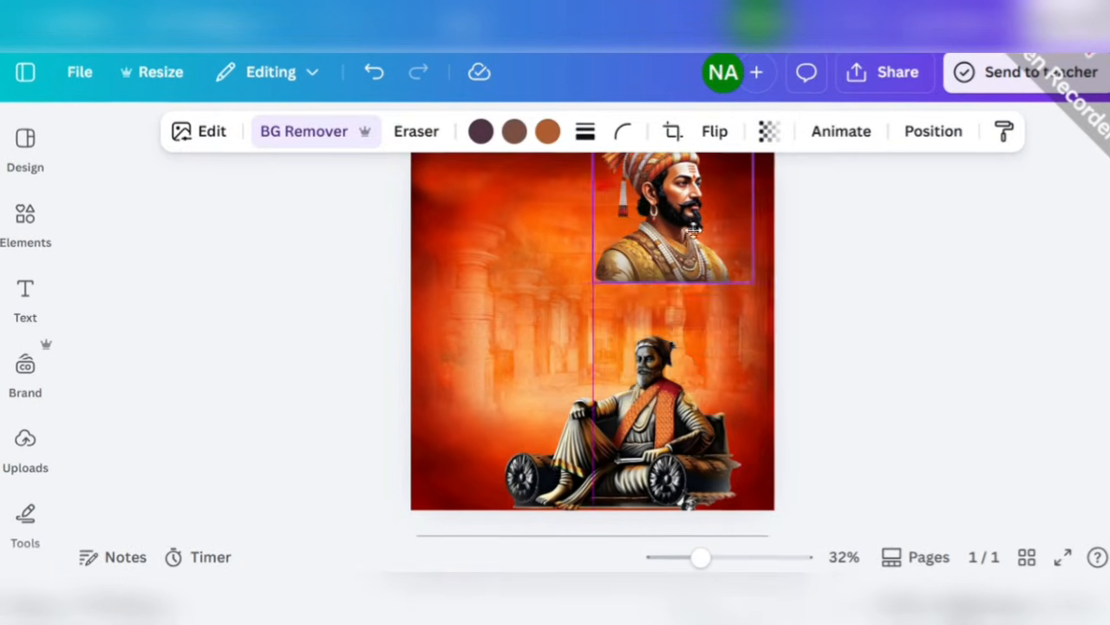
left_click(640, 381)
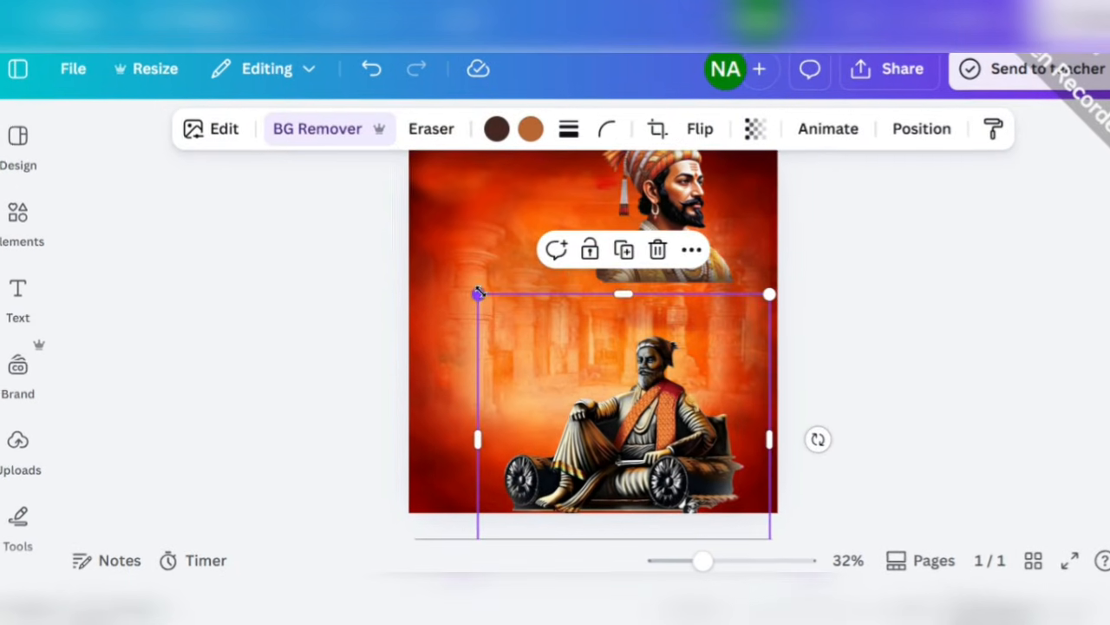
left_click_drag(480, 294, 436, 251)
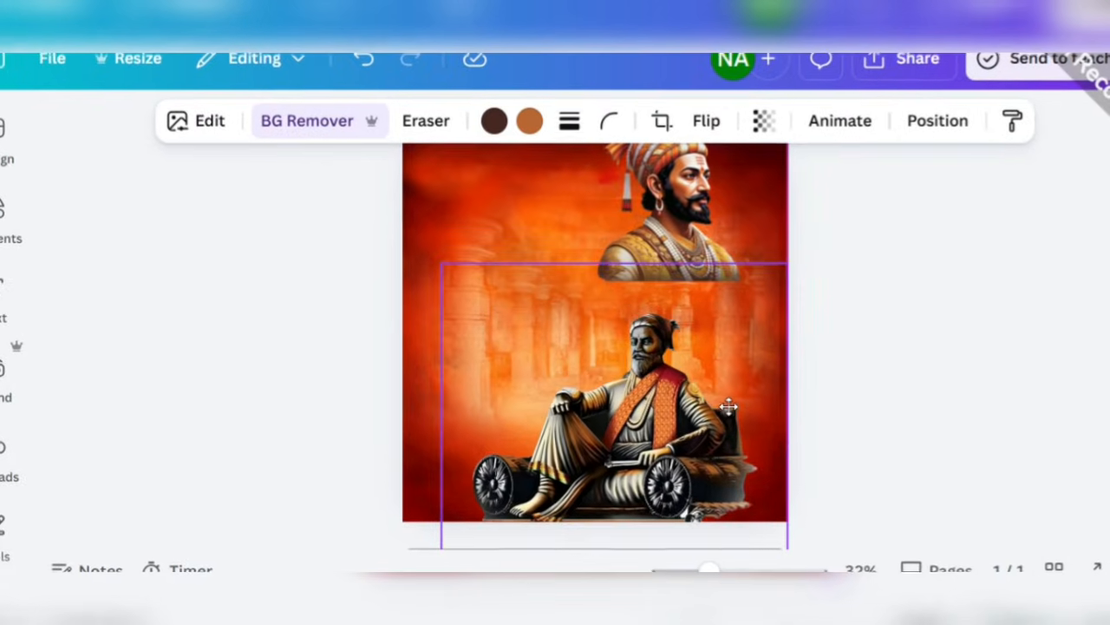
left_click_drag(729, 406, 729, 404)
left_click(824, 404)
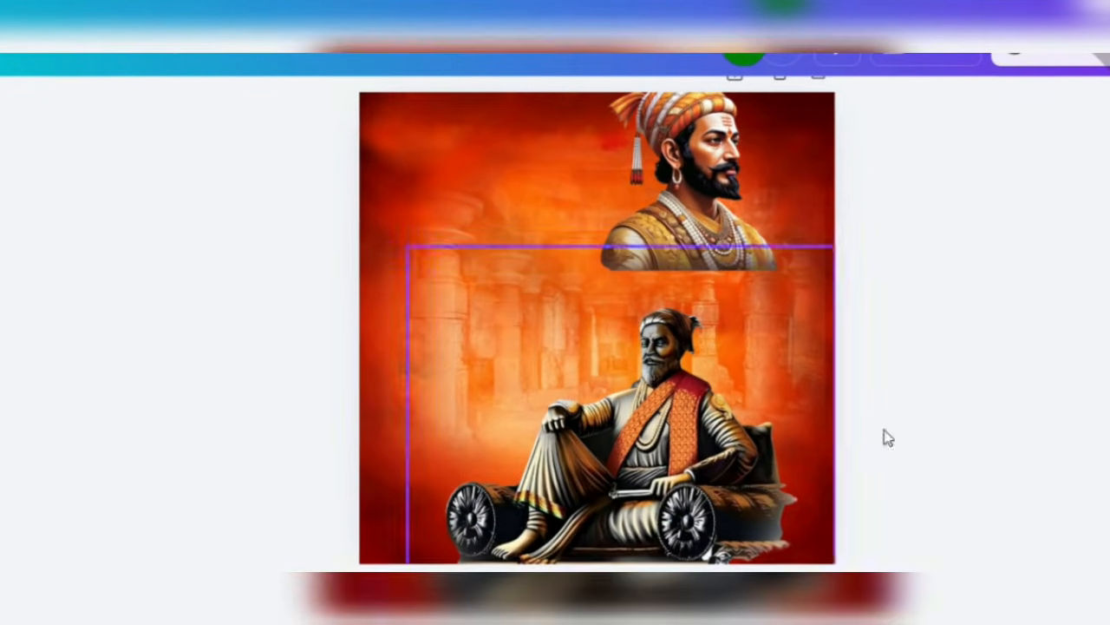
- Lower and enlarge the turbaned portrait on the page's right half, and send it backward behind the seated figure
left_click_drag(707, 201, 708, 305)
left_click_drag(816, 159, 836, 144)
left_click_drag(793, 219, 749, 248)
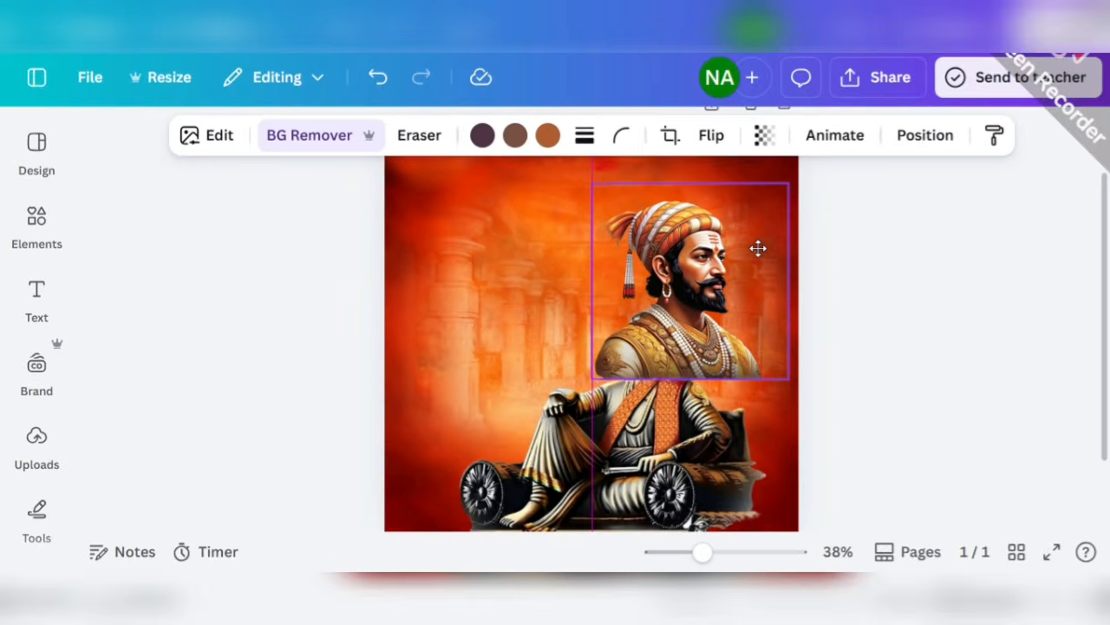
left_click(926, 134)
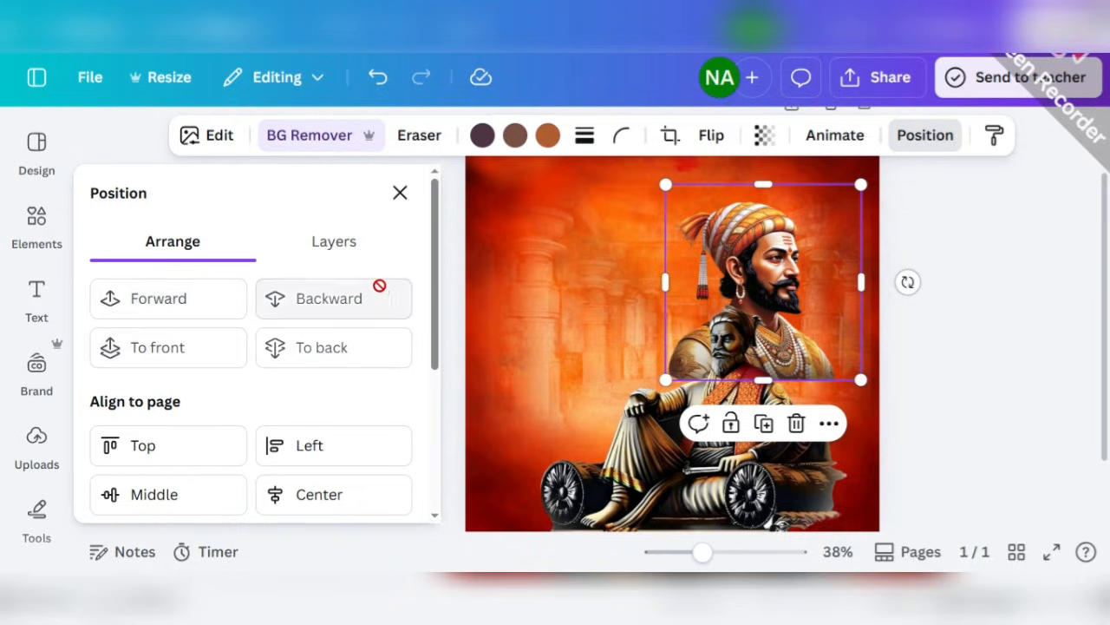
left_click(400, 193)
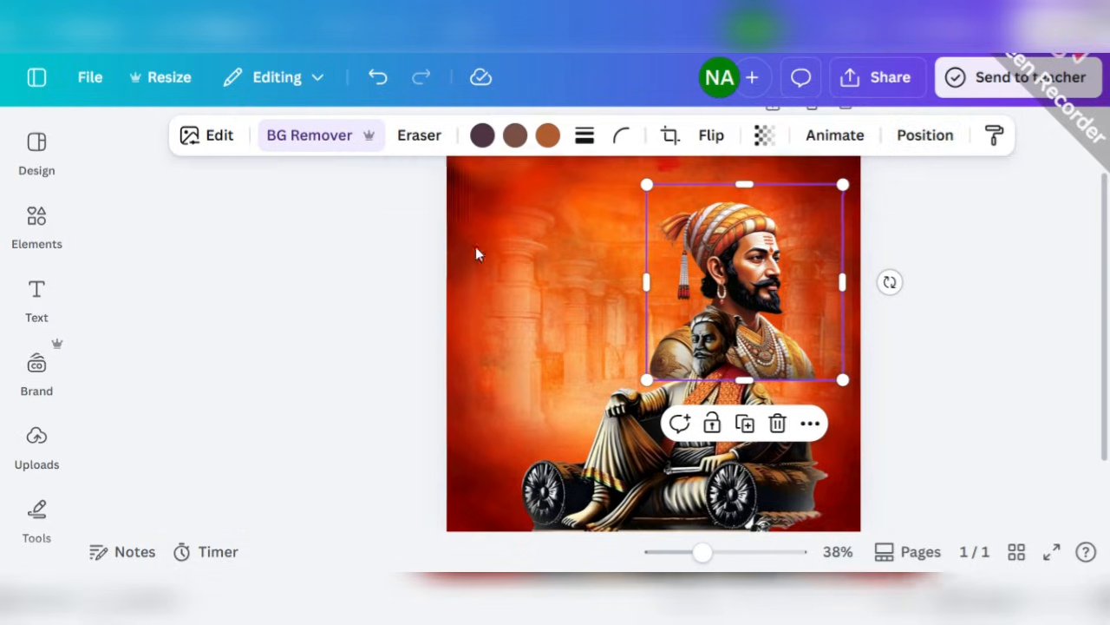
- Trim the empty right side of the seated figure's image and lock the image in place
left_click(801, 340)
left_click(614, 270)
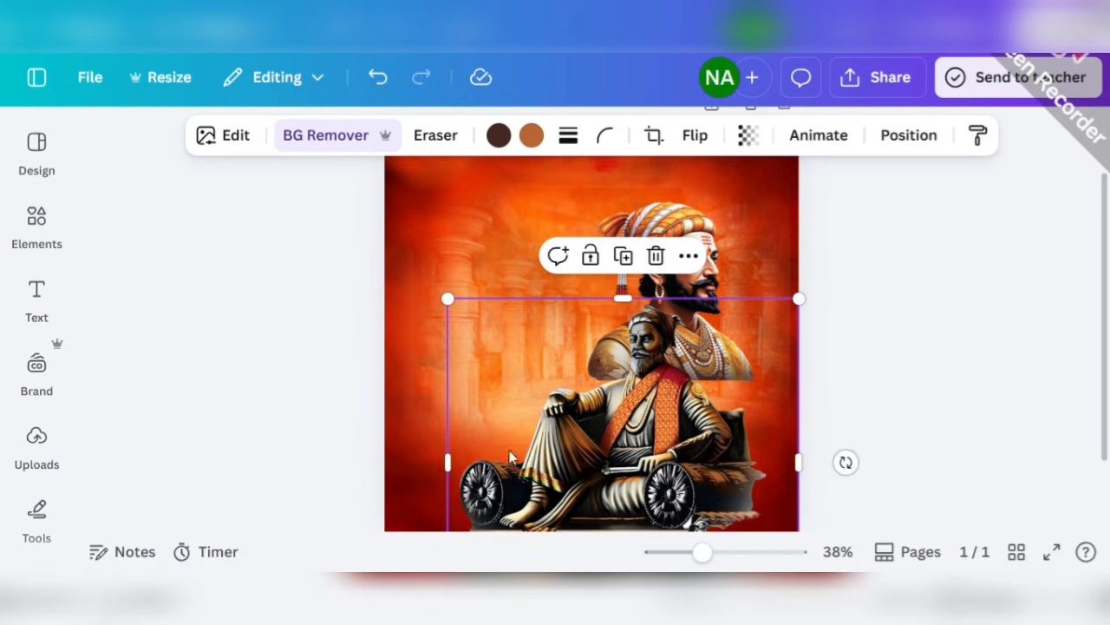
left_click_drag(800, 462, 768, 470)
left_click(575, 256)
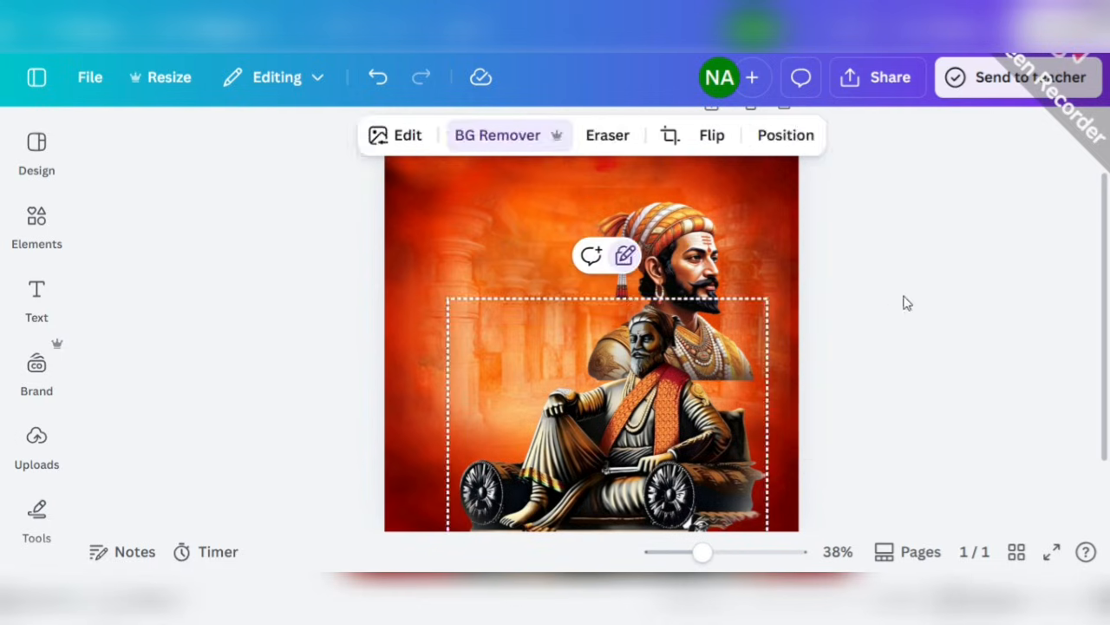
left_click(905, 303)
- Shift the turbaned portrait down and slightly left behind the seated figure, and enlarge it toward the page's right edge
scroll(872, 379, "up", 1)
left_click_drag(714, 254, 698, 282)
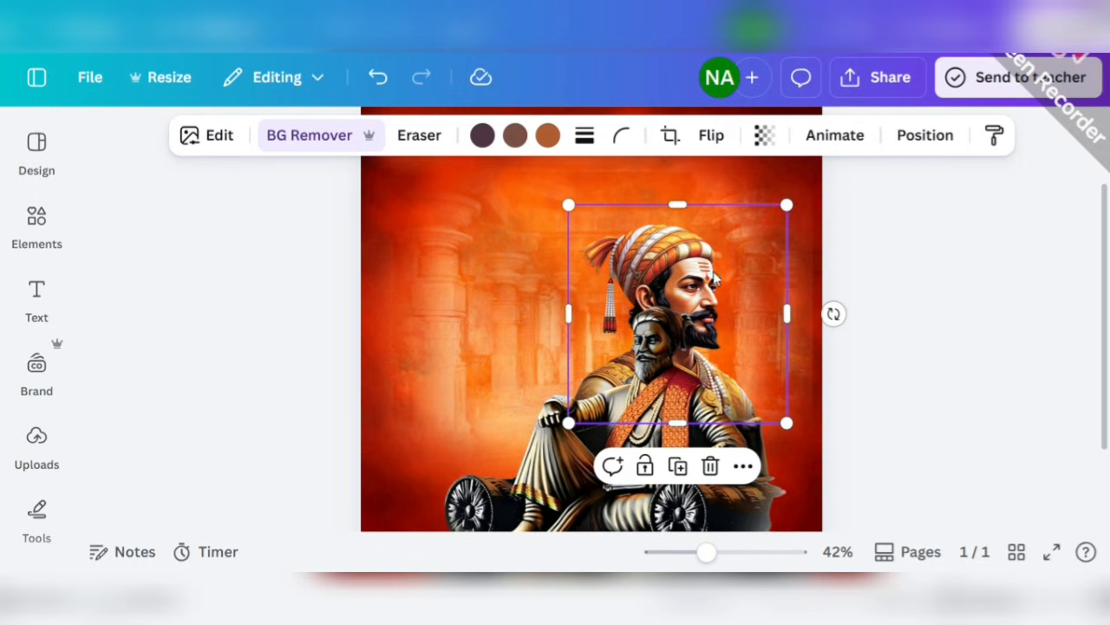
left_click_drag(788, 206, 825, 168)
left_click(937, 325)
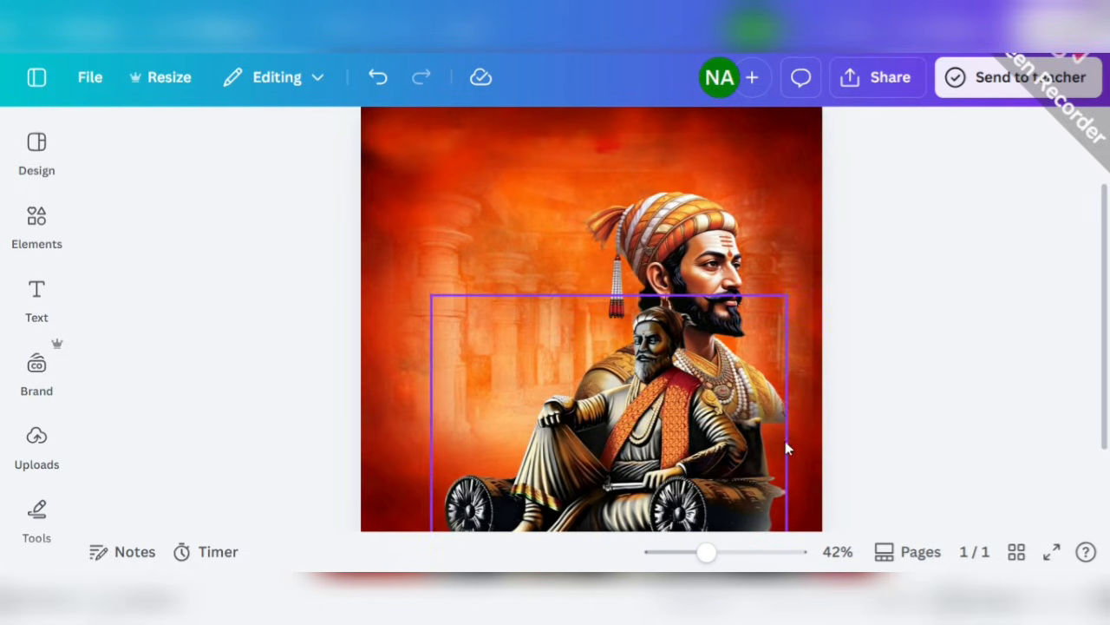
- Trim the empty margin along the right side of the turbaned portrait's image
left_click(794, 382)
left_click_drag(823, 295, 801, 313)
left_click(942, 312)
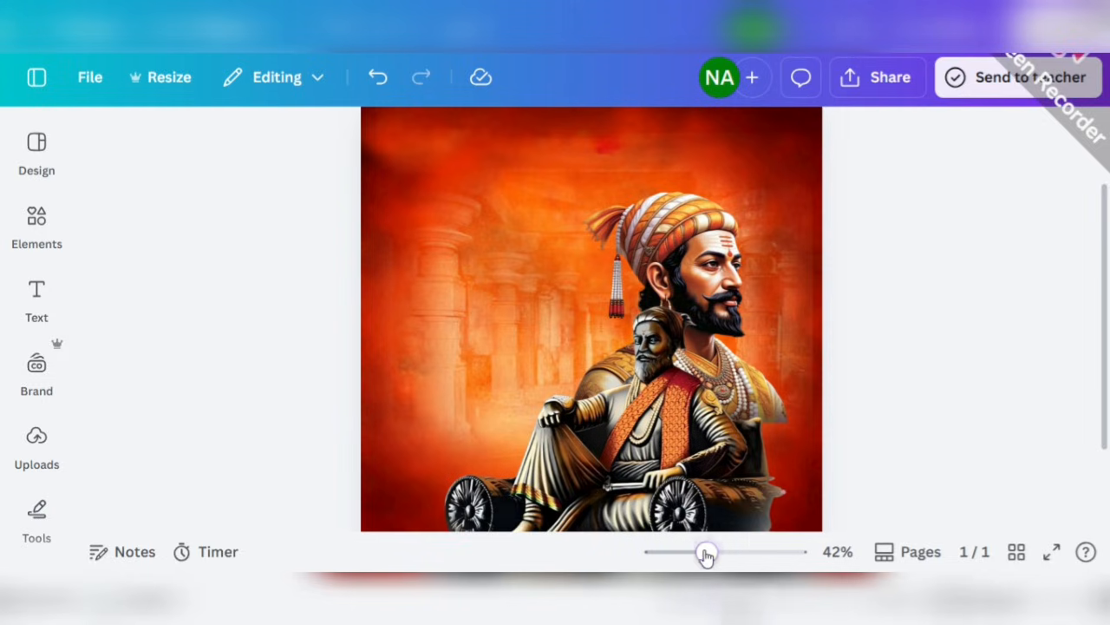
- Search the elements library for "red ribbon", limit the results to graphics and browse to the draped red ribbon
left_click_drag(707, 556, 701, 555)
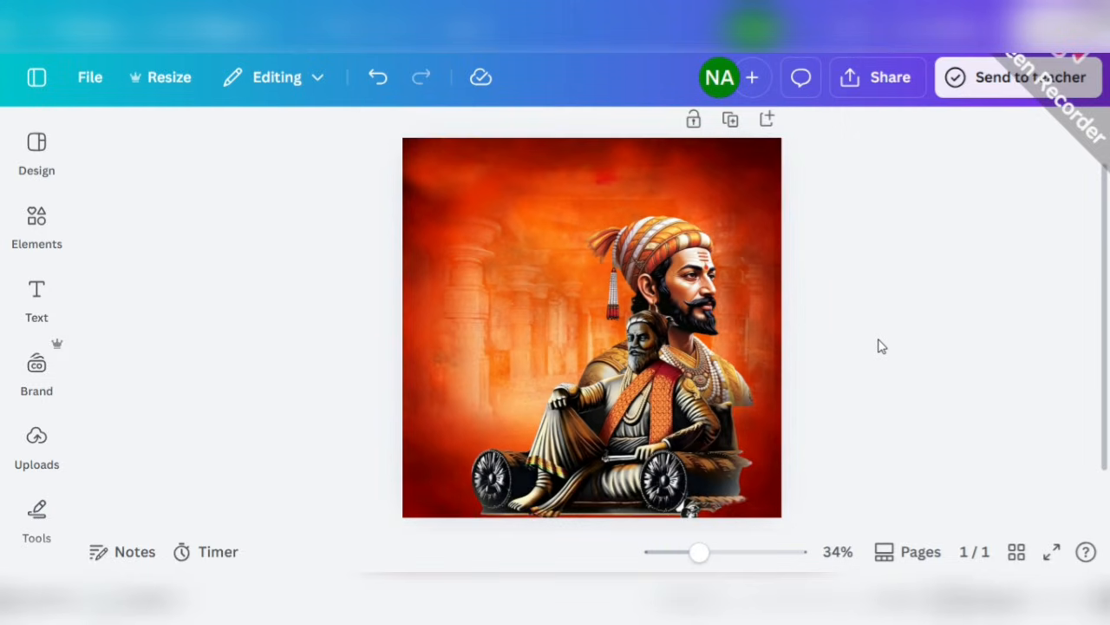
left_click(39, 227)
left_click(140, 149)
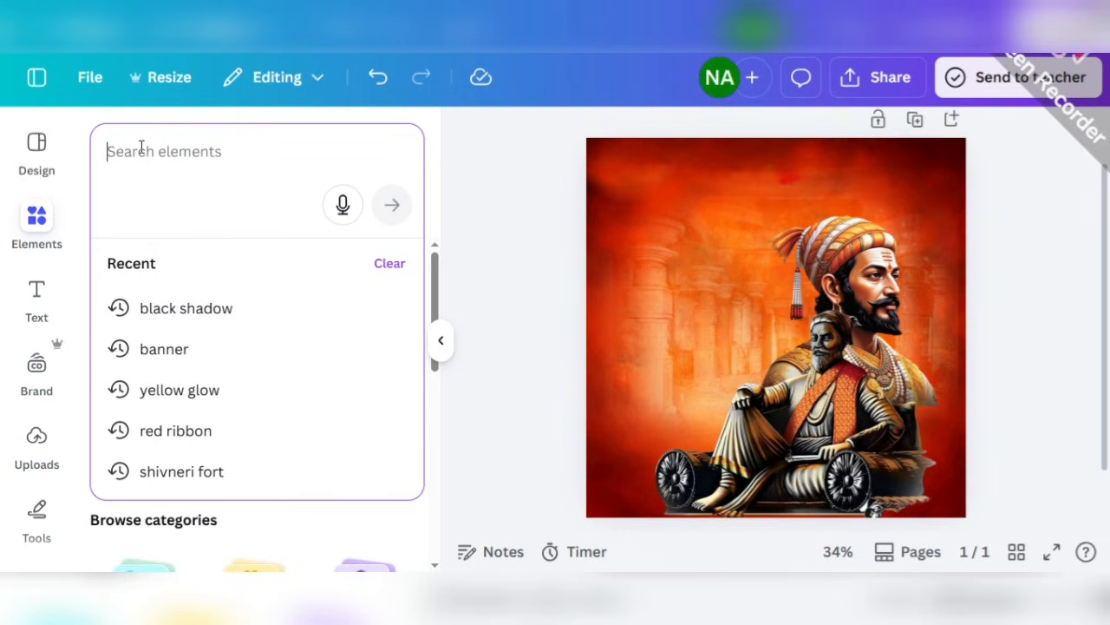
type("red ribbon")
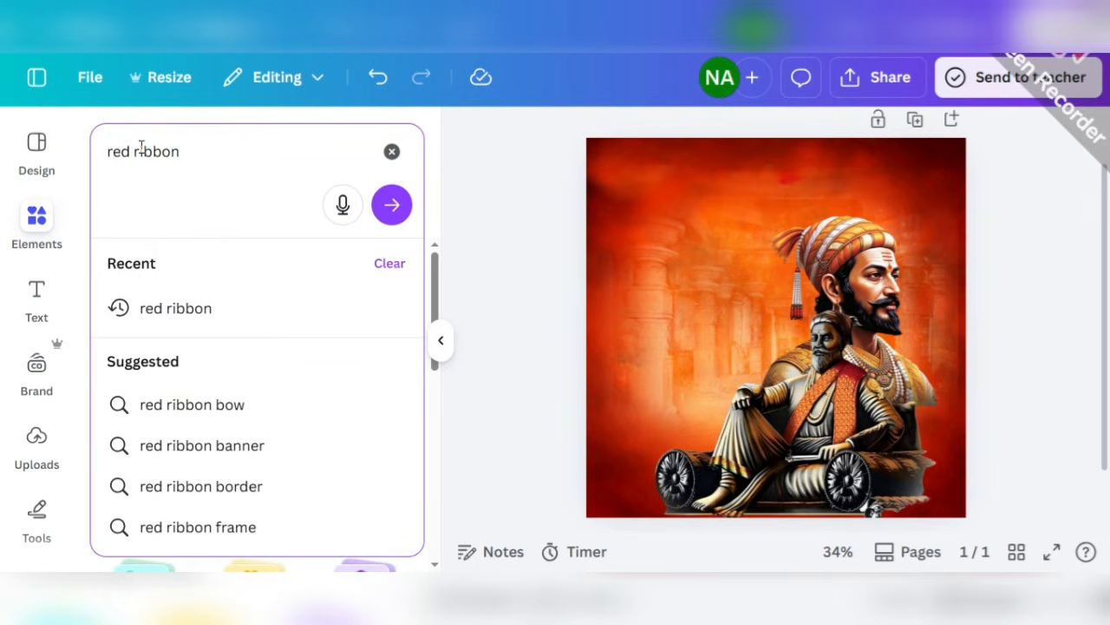
key("Return")
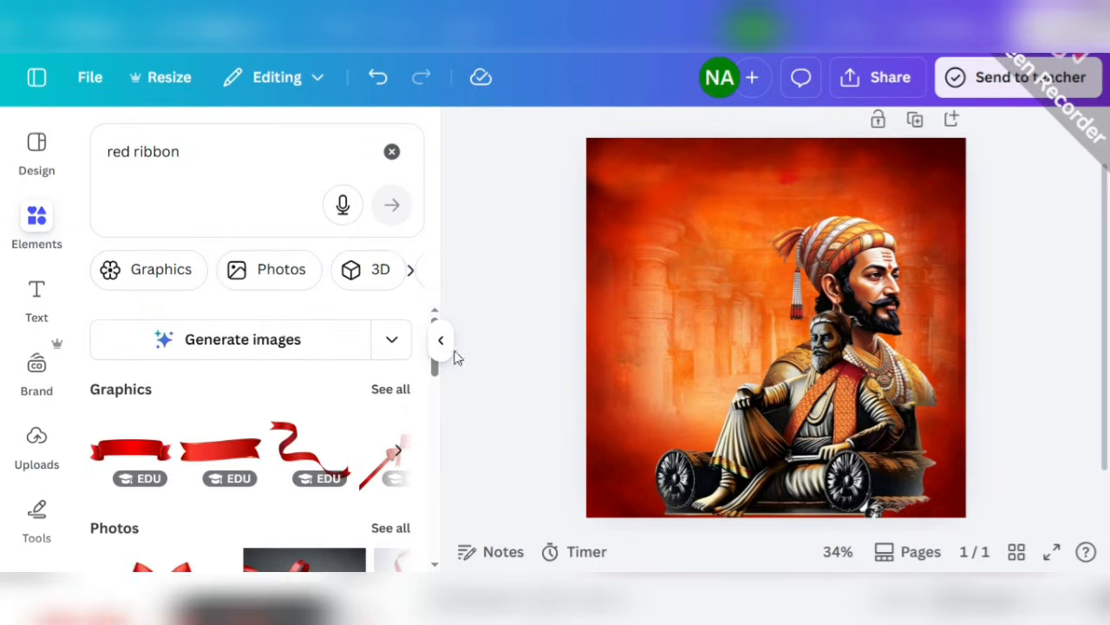
scroll(345, 488, "down", 1)
left_click(174, 274)
scroll(230, 477, "down", 4)
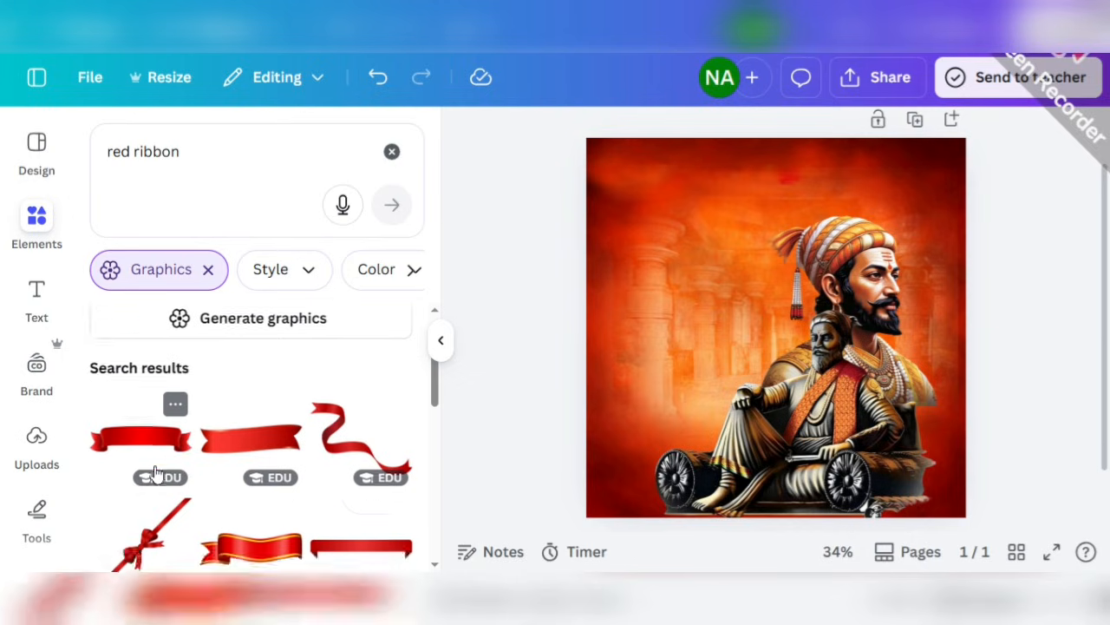
scroll(233, 476, "down", 10)
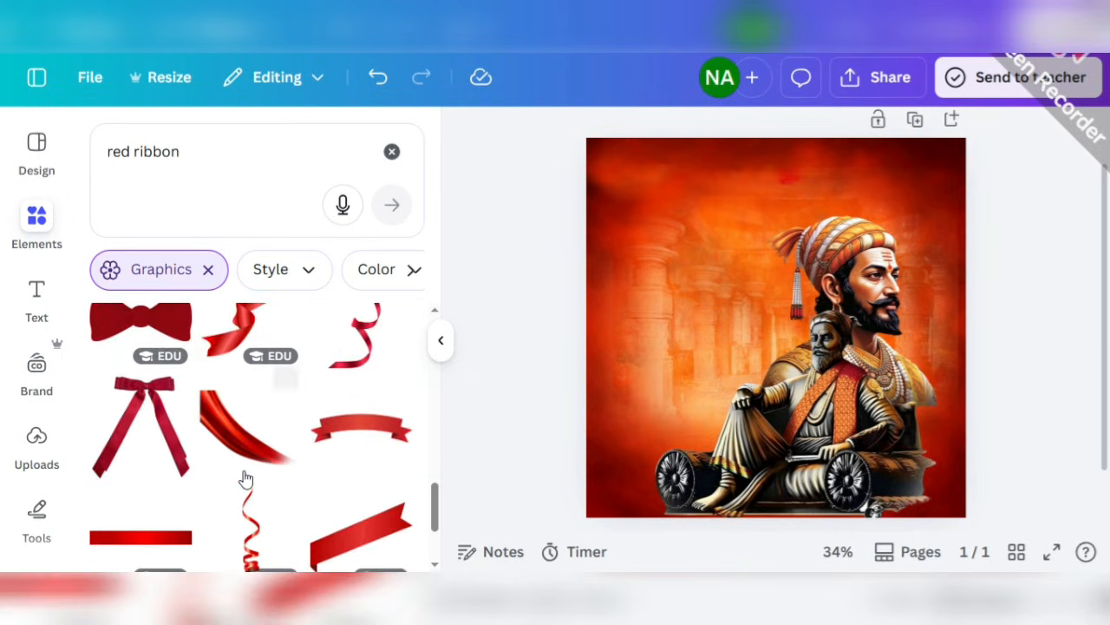
- Add the draped red ribbon graphic, open the full list of its Magic recommendations and delete that ribbon from the page
left_click(243, 372)
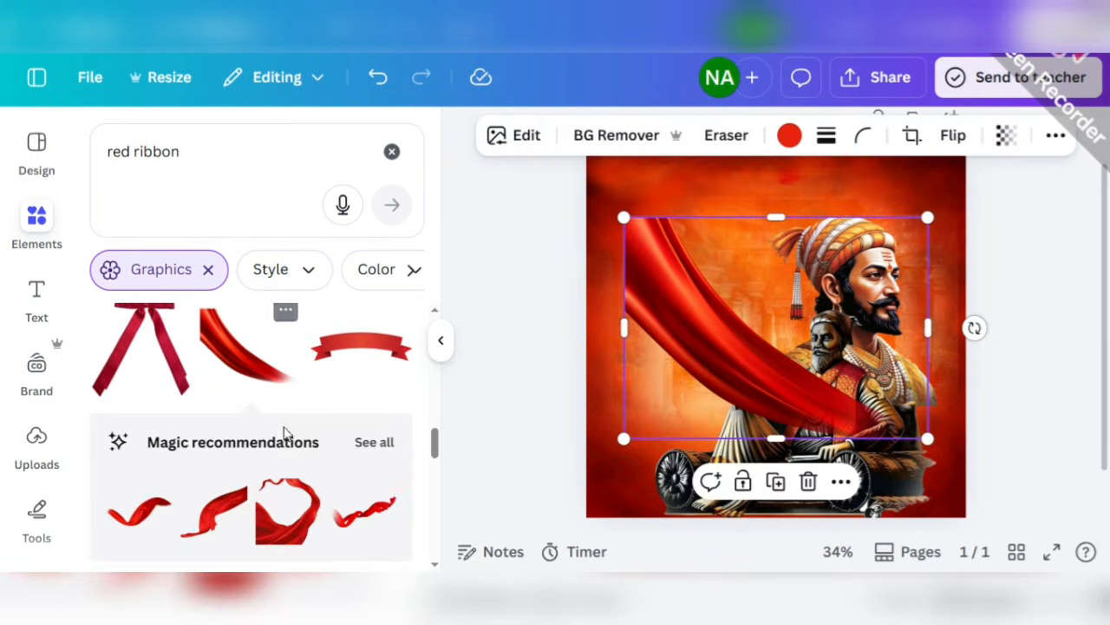
left_click(374, 442)
left_click(808, 482)
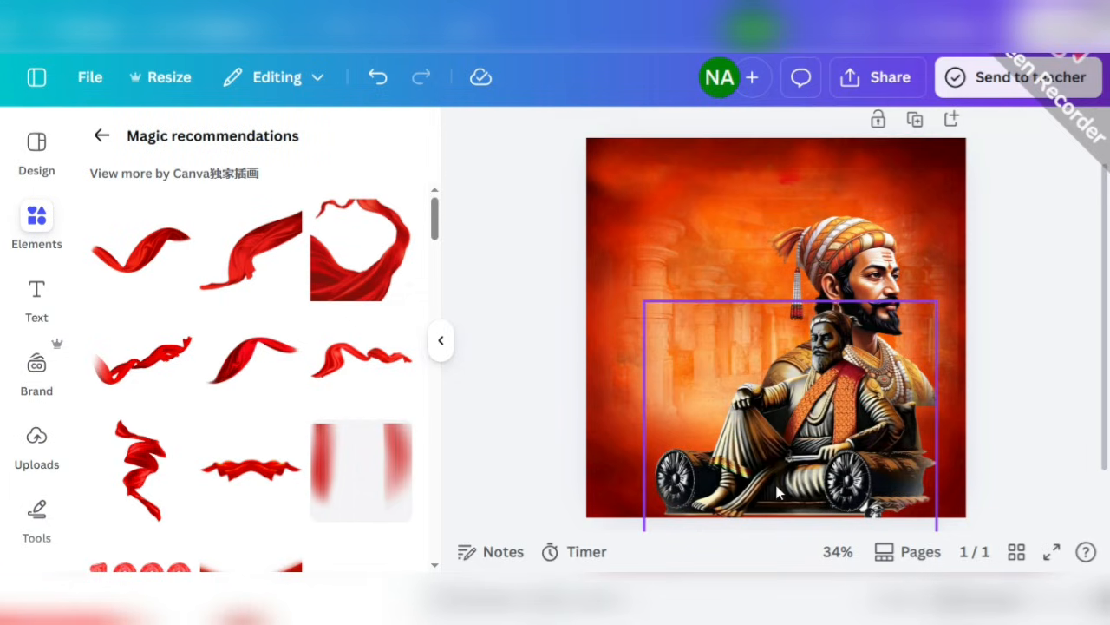
- Add the twisted red ribbon, shrink it to about 487 × 229 and place it over the page's right edge beside the seated figure's shoulder
left_click(145, 377)
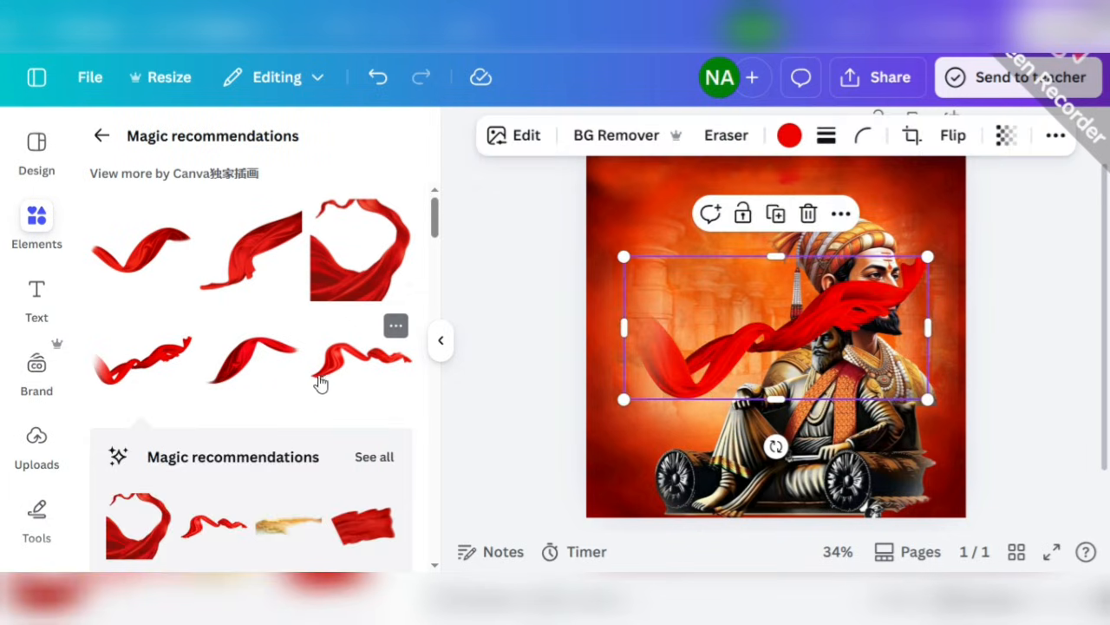
left_click_drag(630, 395, 761, 335)
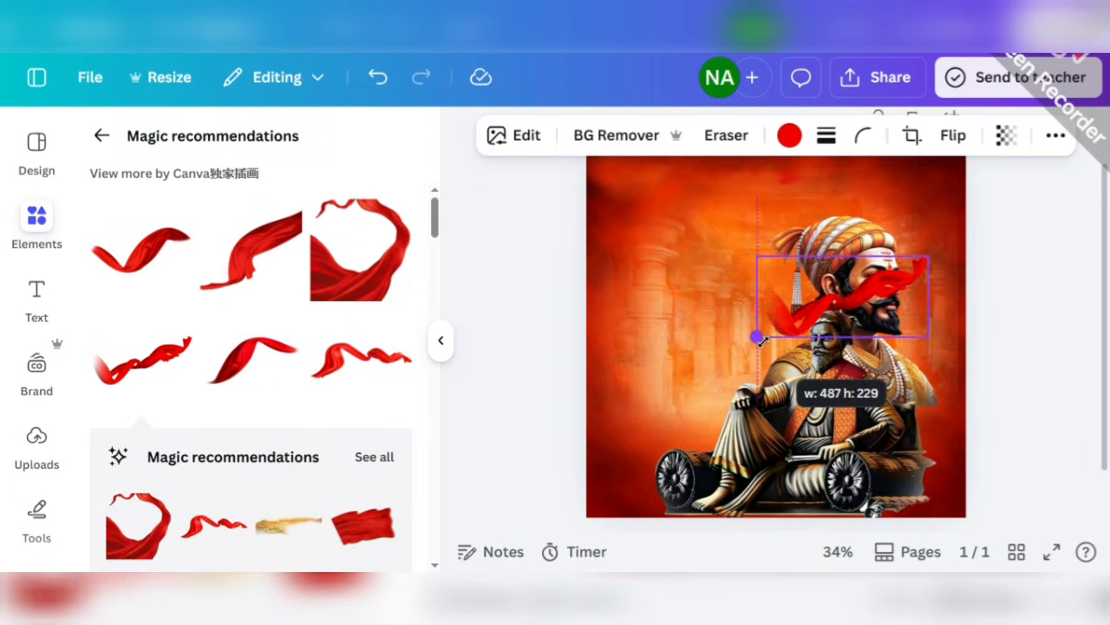
left_click_drag(826, 314, 930, 411)
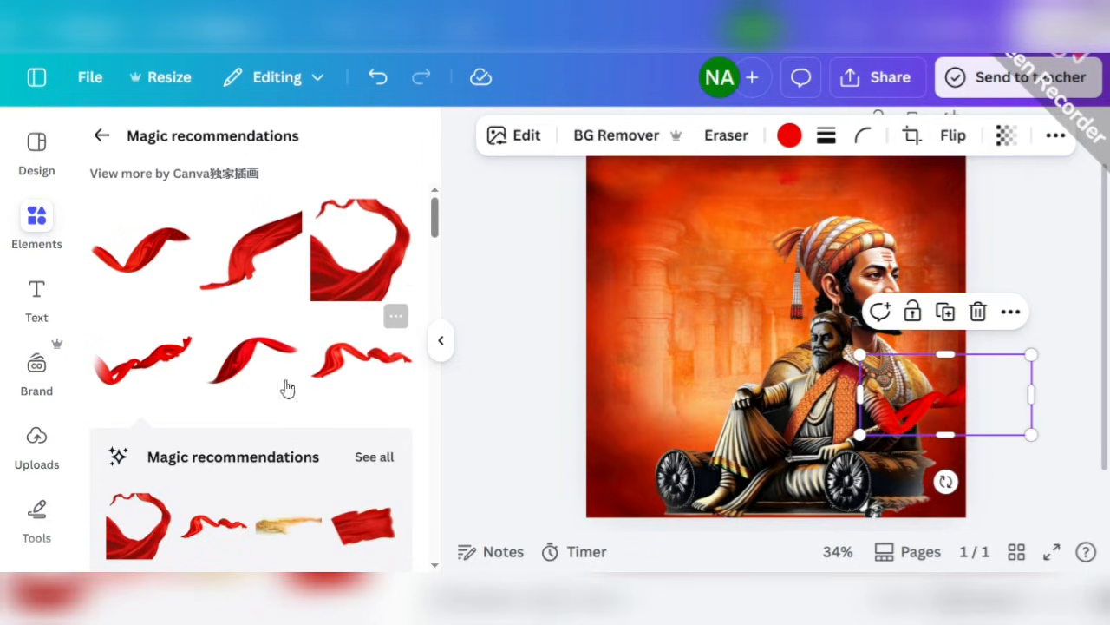
- Add the wide wavy red ribbon, shrink it and place it to the left of the seated figure's head and shoulder
left_click(141, 273)
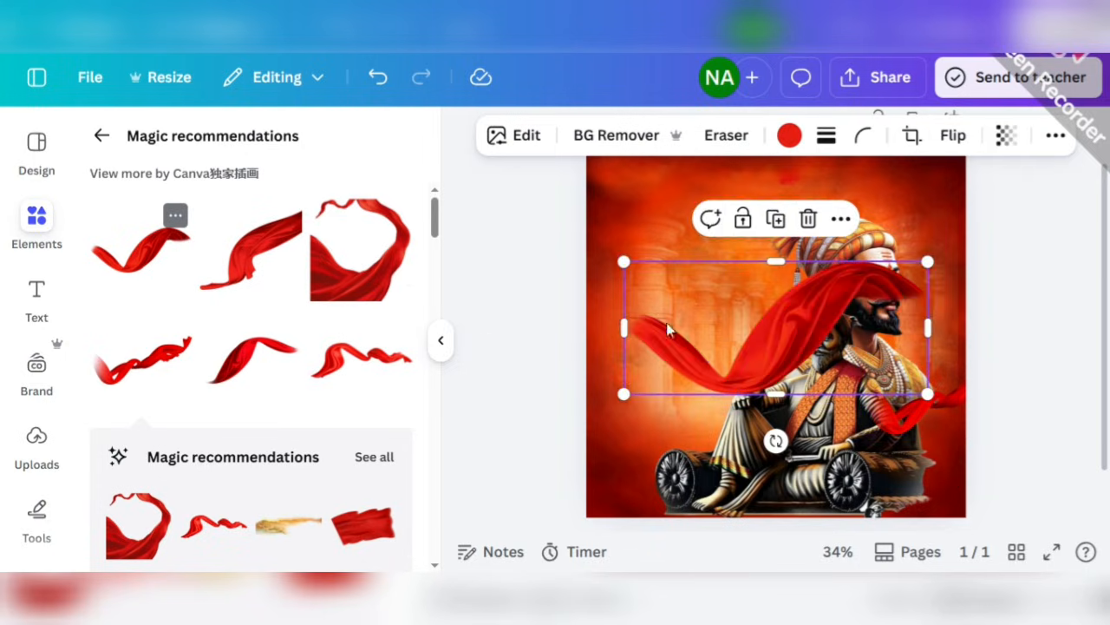
left_click_drag(647, 374, 856, 339)
left_click_drag(916, 298, 709, 365)
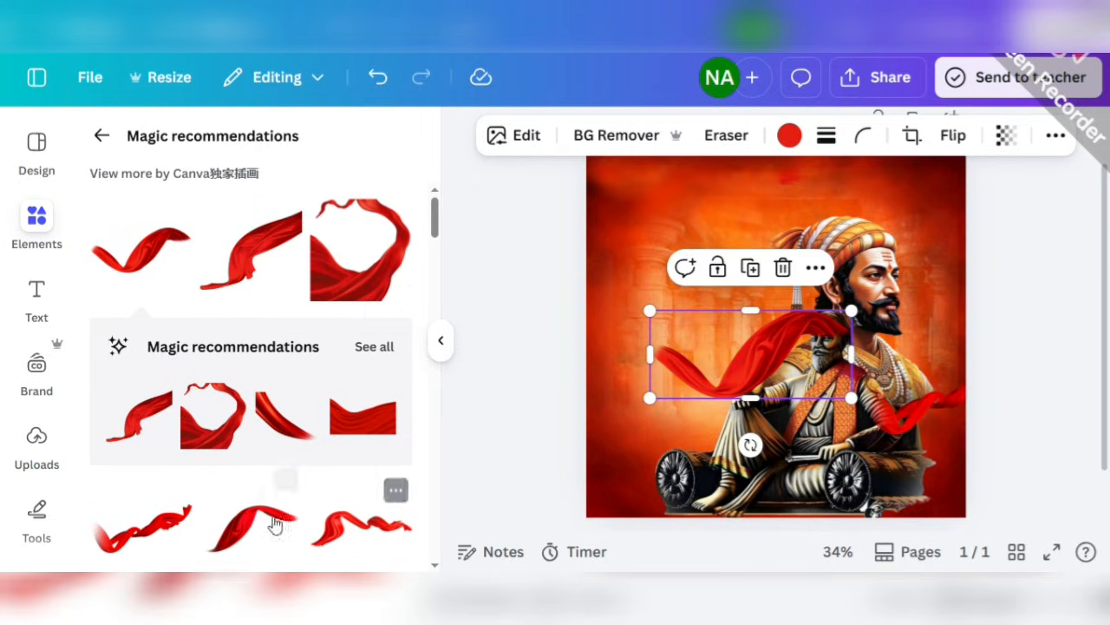
- Add the long rippling red ribbon, shrink it and place it over the page's right edge beside the portrait's chin
scroll(221, 518, "down", 2)
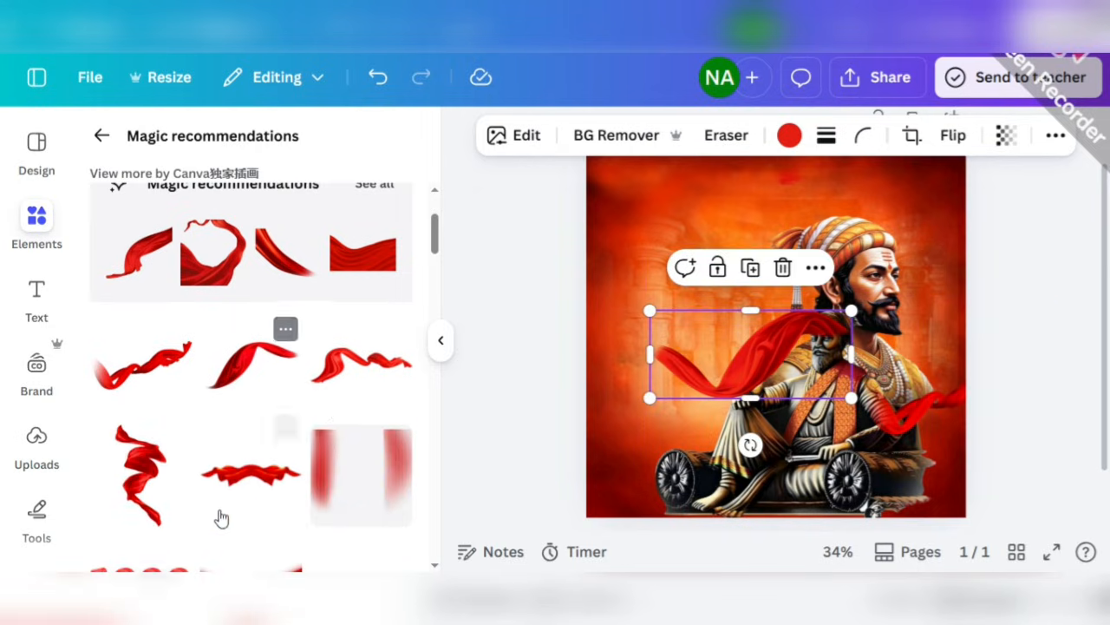
left_click(349, 384)
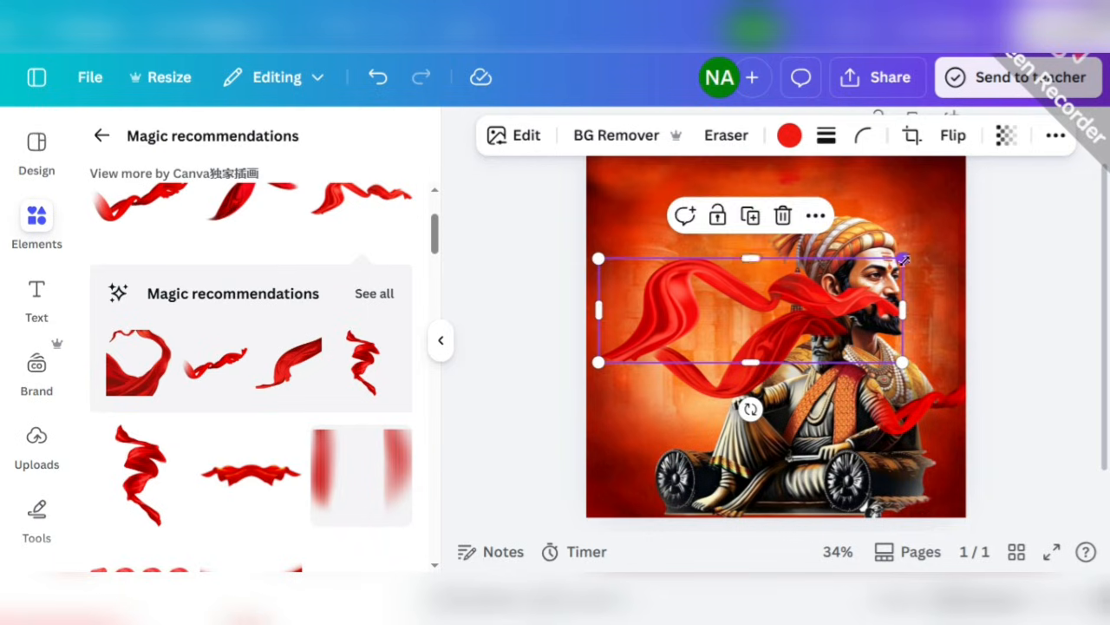
left_click_drag(903, 260, 751, 307)
left_click_drag(698, 334, 973, 336)
- Add the curling red ribbon with the thin tail, shrink it and place it above the wide ribbon, left of the portrait
scroll(218, 512, "down", 2)
scroll(211, 501, "up", 2)
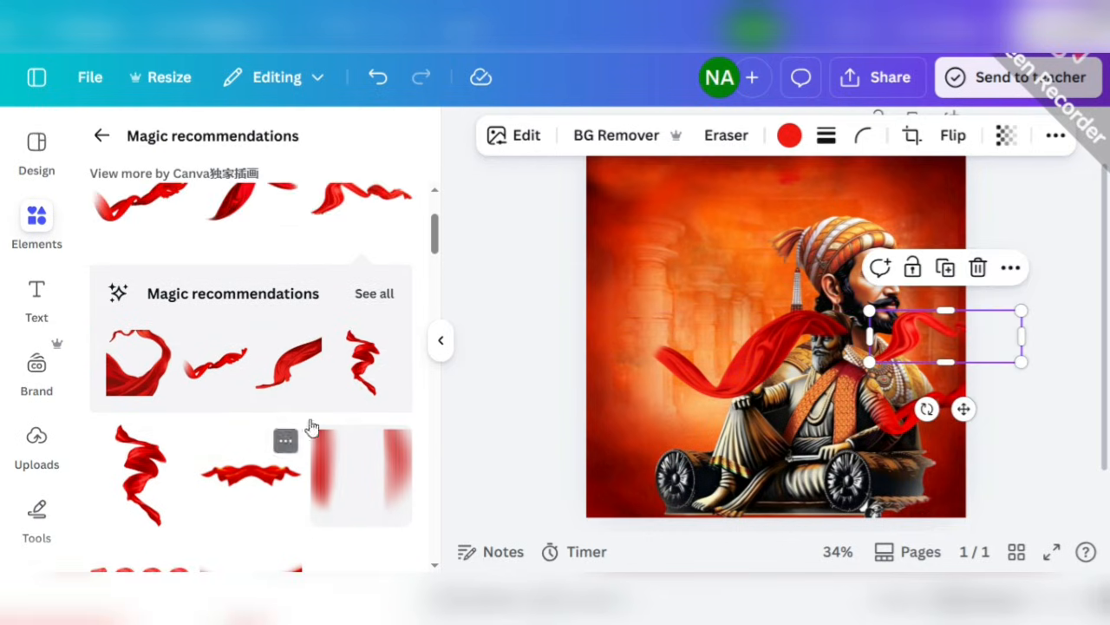
left_click(378, 296)
scroll(293, 441, "down", 4)
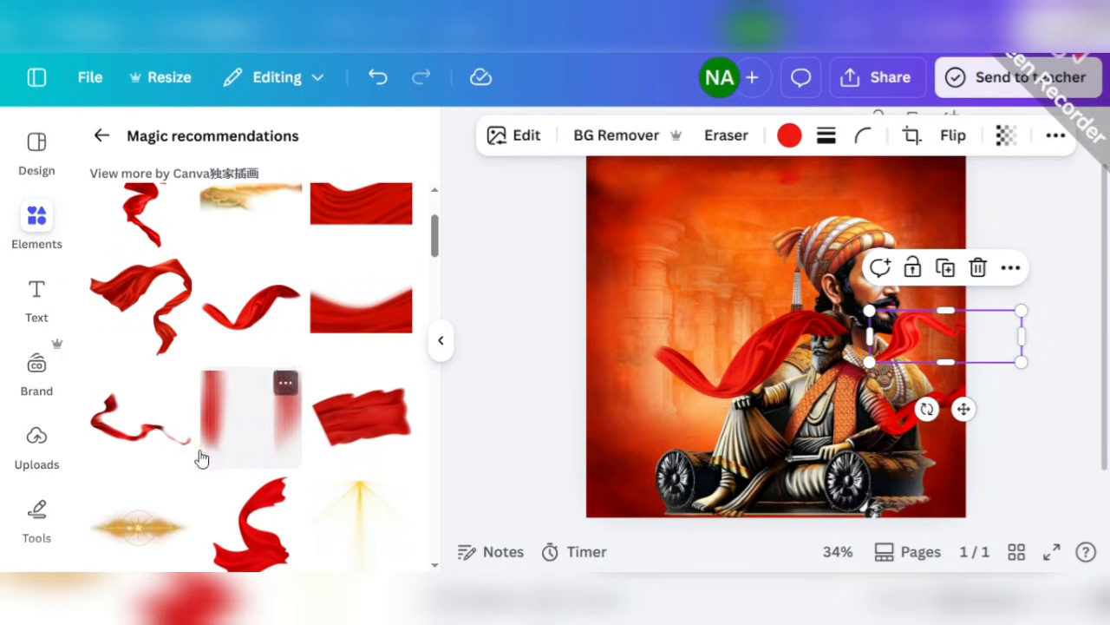
left_click(169, 420)
left_click_drag(699, 343, 785, 303)
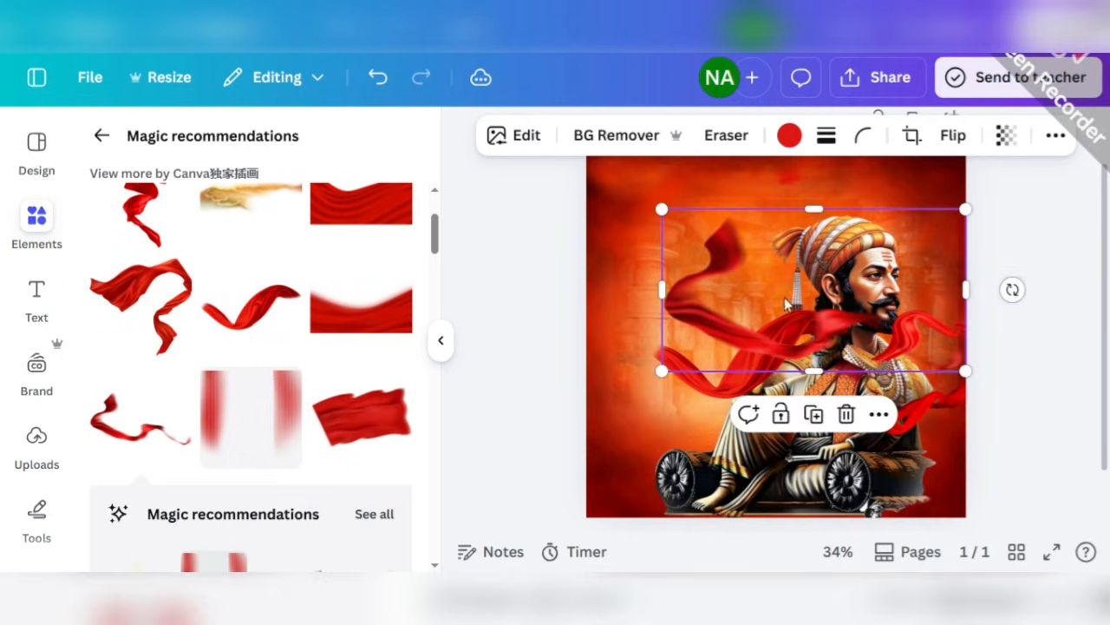
left_click_drag(965, 371, 805, 322)
left_click(440, 340)
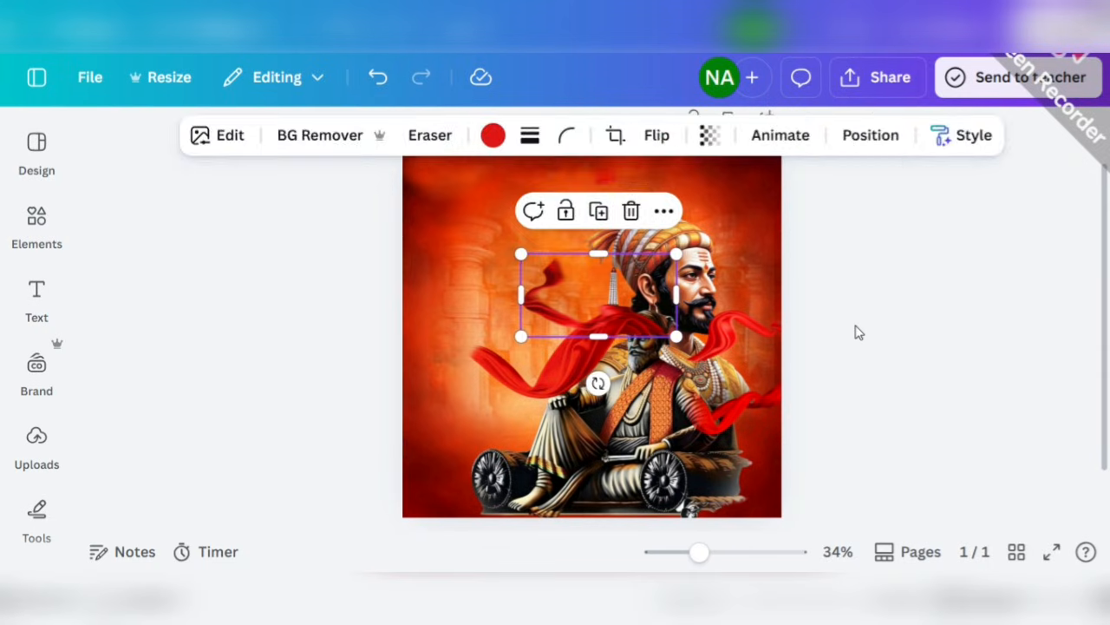
left_click(857, 330)
- Send the lower ribbon at the page's right edge backward so it sits behind the two Shivaji Maharaj figures
left_click_drag(703, 555, 709, 556)
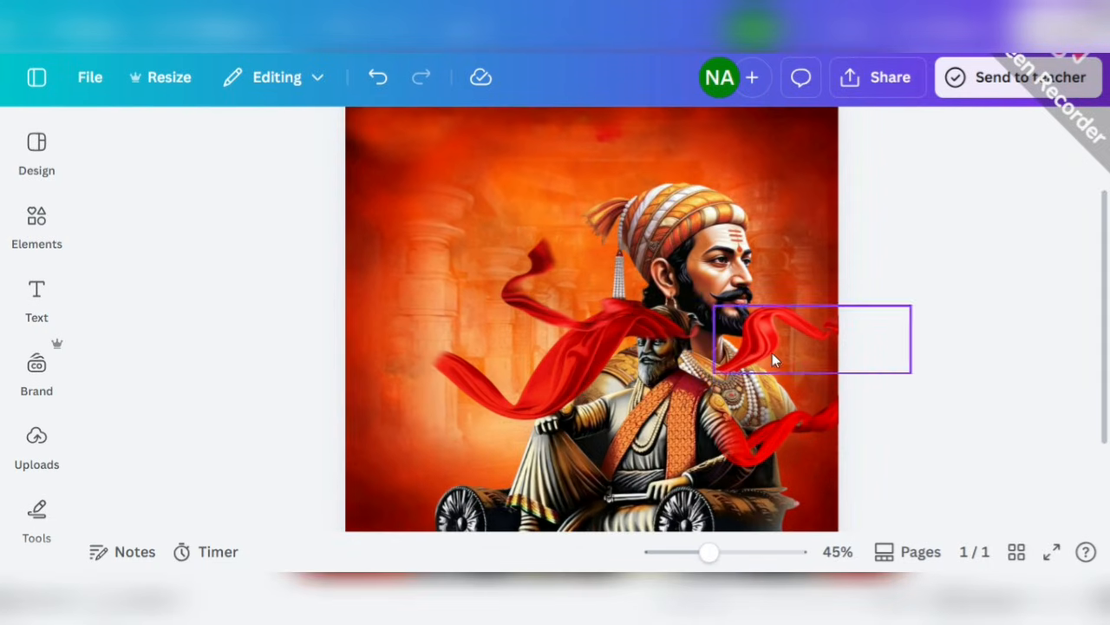
left_click_drag(773, 359, 795, 434)
left_click(871, 135)
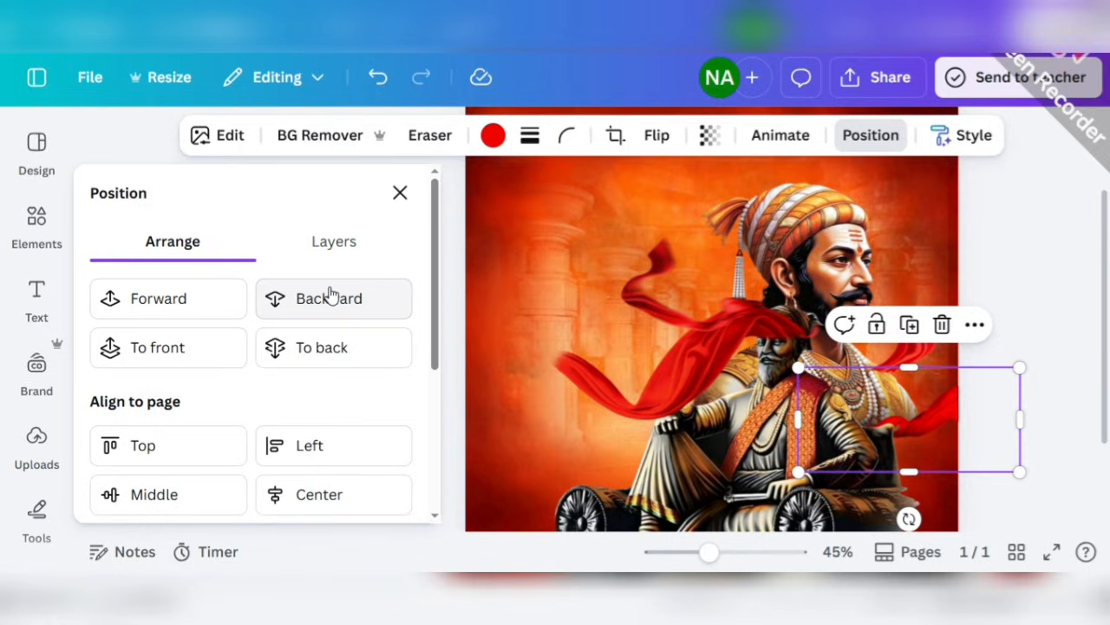
left_click(400, 193)
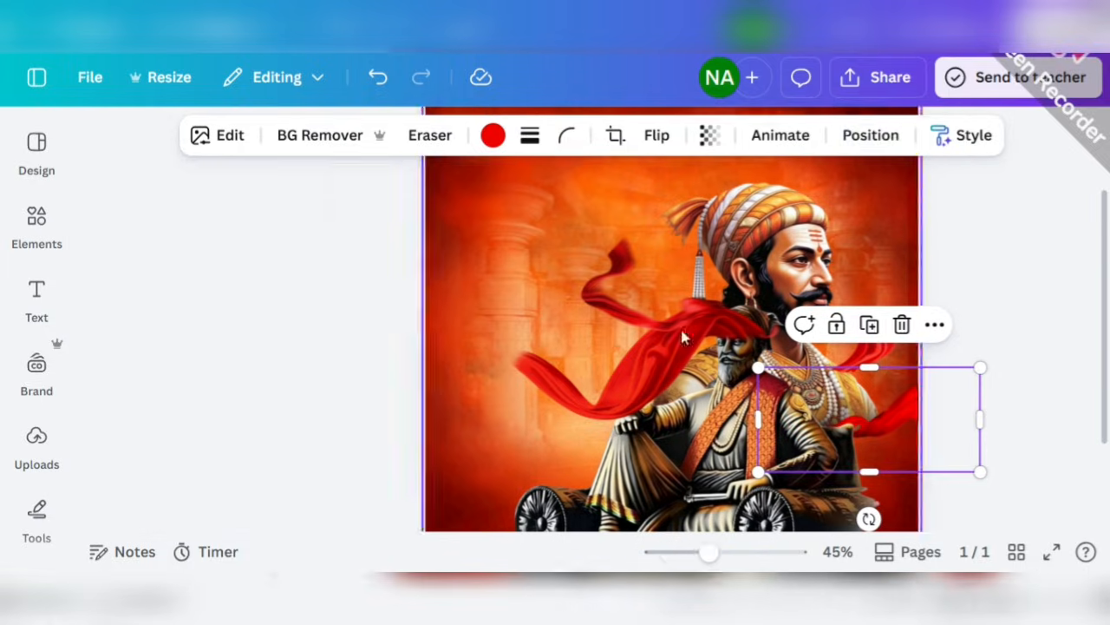
- Move the upper ribbon at the page's right edge down beside the portrait's collar and send it backward behind the figures
left_click(1015, 351)
left_click_drag(810, 437, 805, 376)
left_click(871, 135)
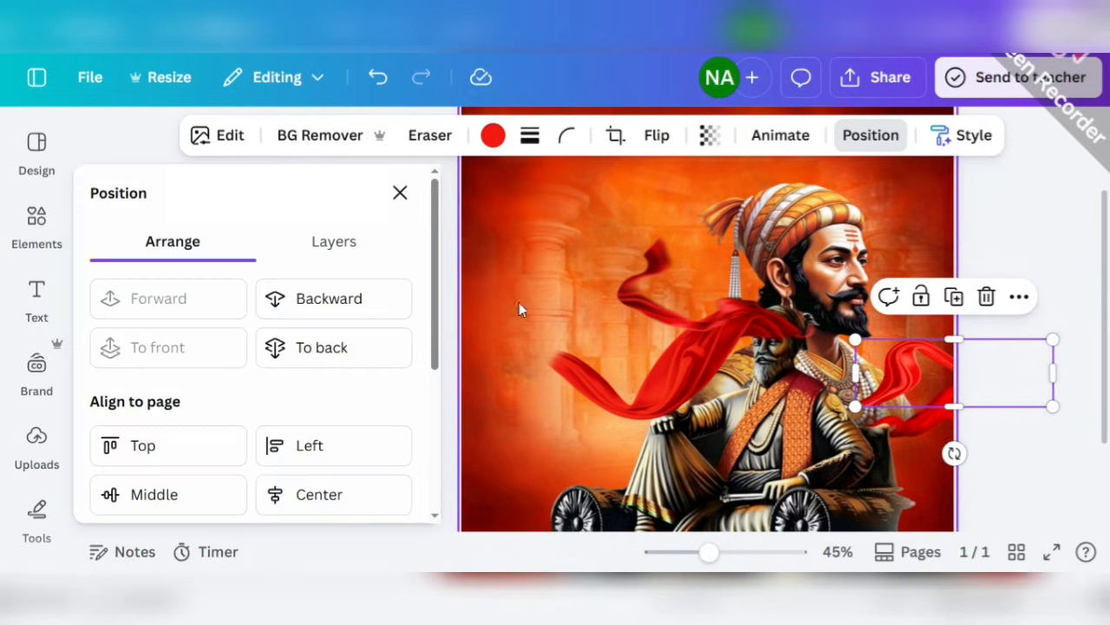
left_click(334, 296)
left_click(1017, 241)
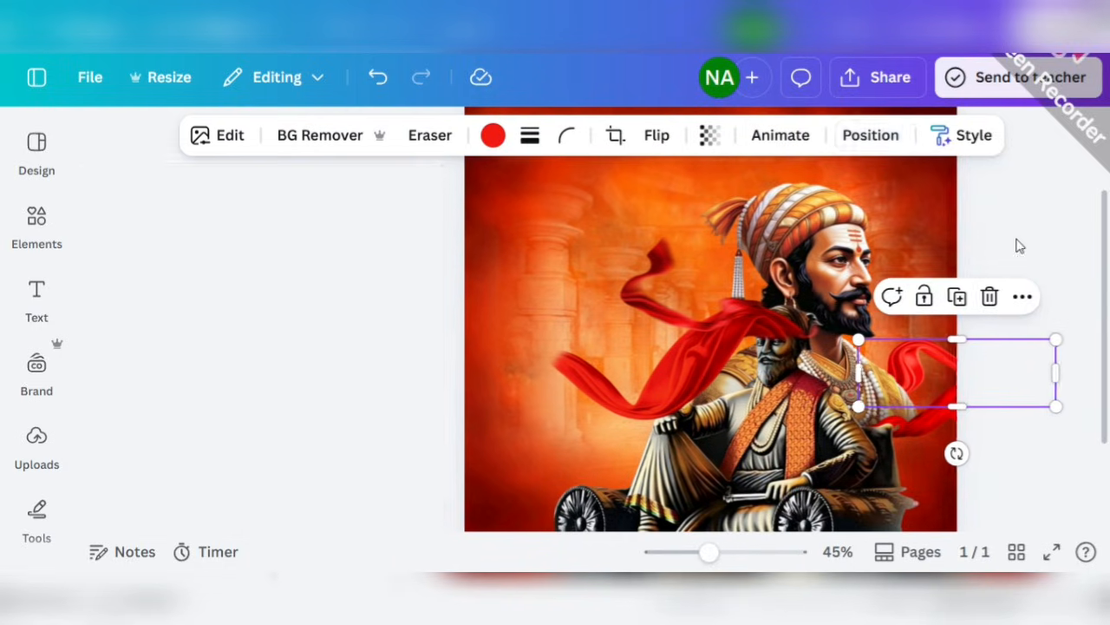
- Place the curling ribbon over the page's right edge, flipped horizontally, and send it backward behind the two figures
left_click_drag(756, 394, 818, 439)
left_click(661, 139)
left_click(671, 188)
left_click(914, 311)
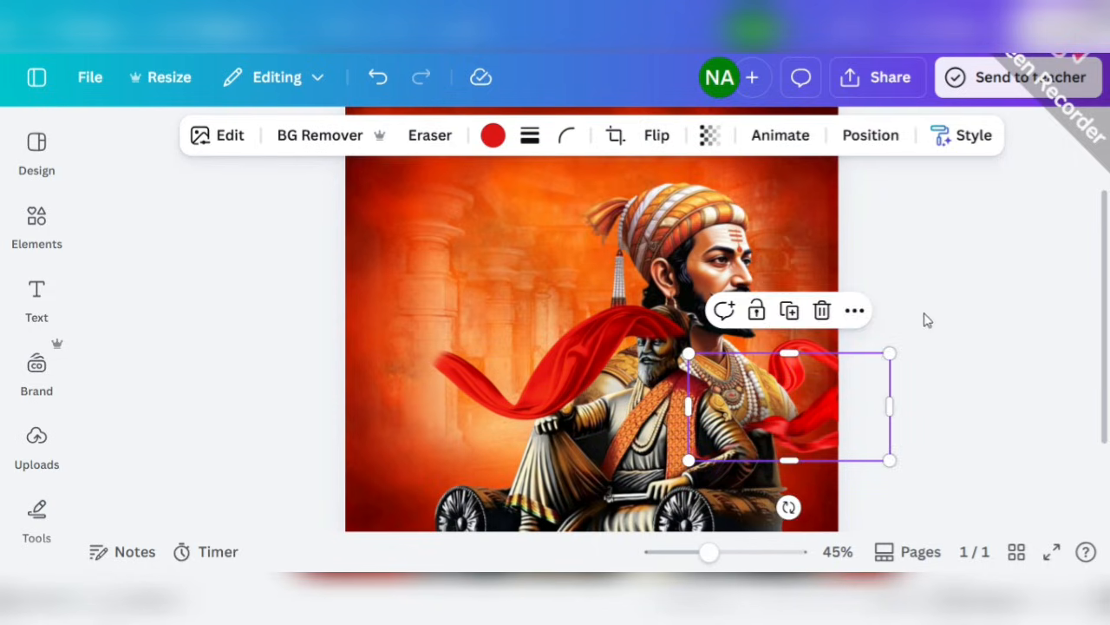
left_click(871, 137)
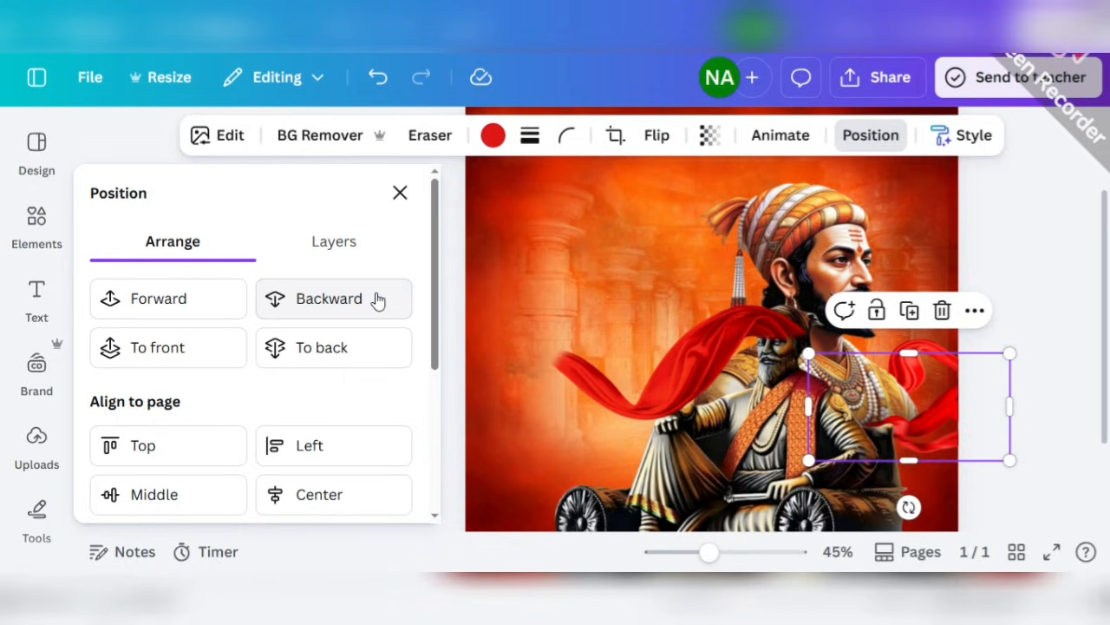
left_click(400, 193)
left_click(917, 461)
- Shrink the wide wavy ribbon against the seated figure's shoulder and send it backward behind the figures
left_click(631, 379)
left_click_drag(631, 379, 597, 390)
left_click_drag(396, 441, 499, 398)
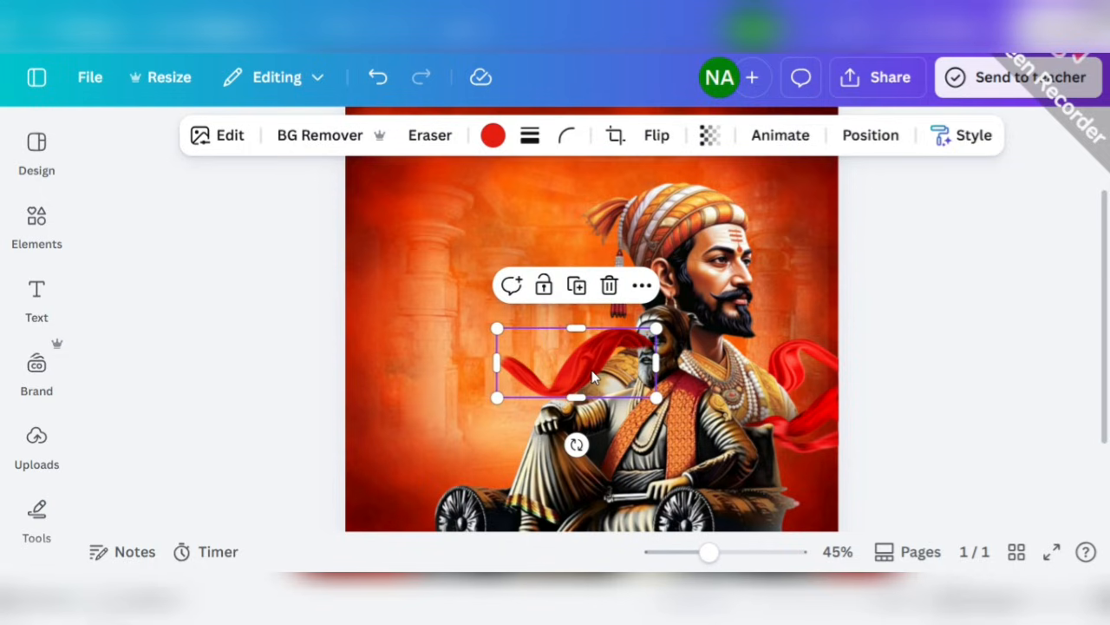
left_click_drag(573, 368, 598, 366)
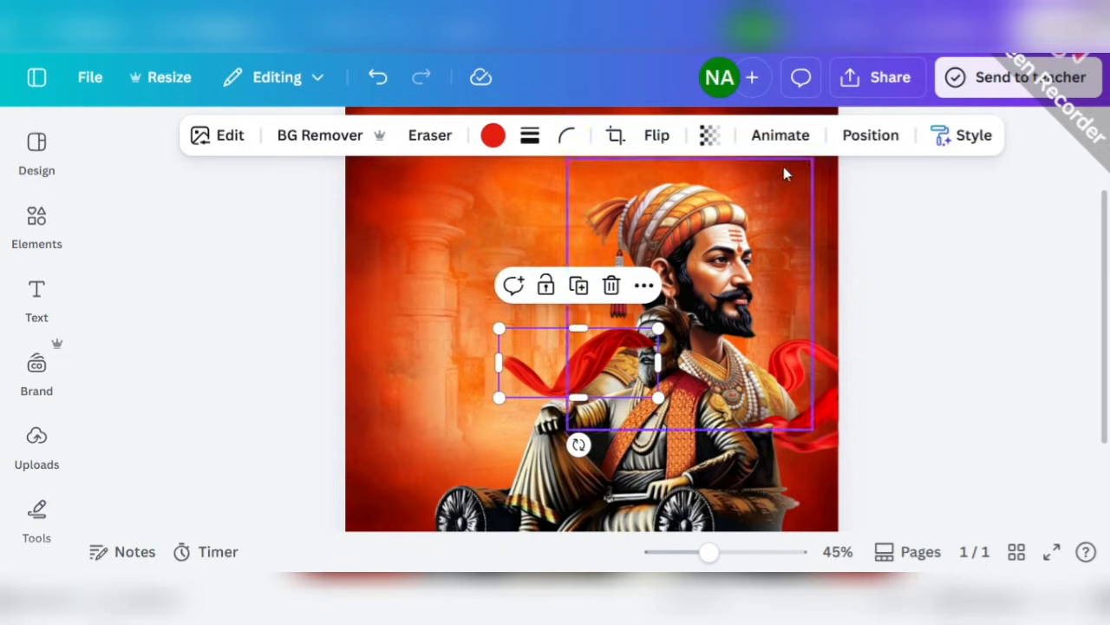
left_click(870, 134)
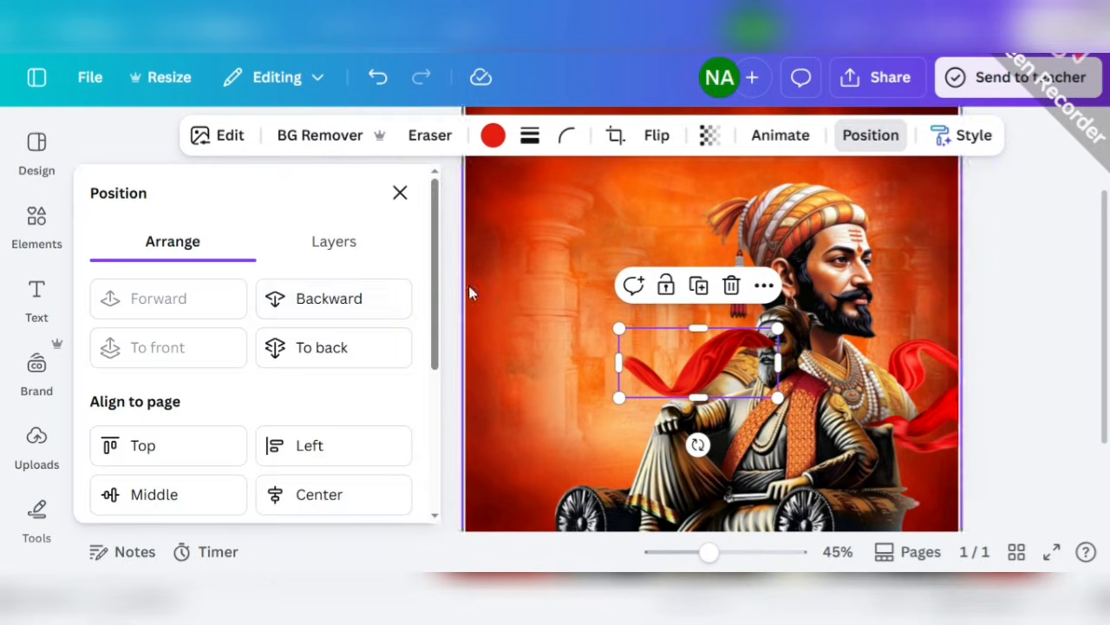
left_click(374, 304)
left_click(1005, 303)
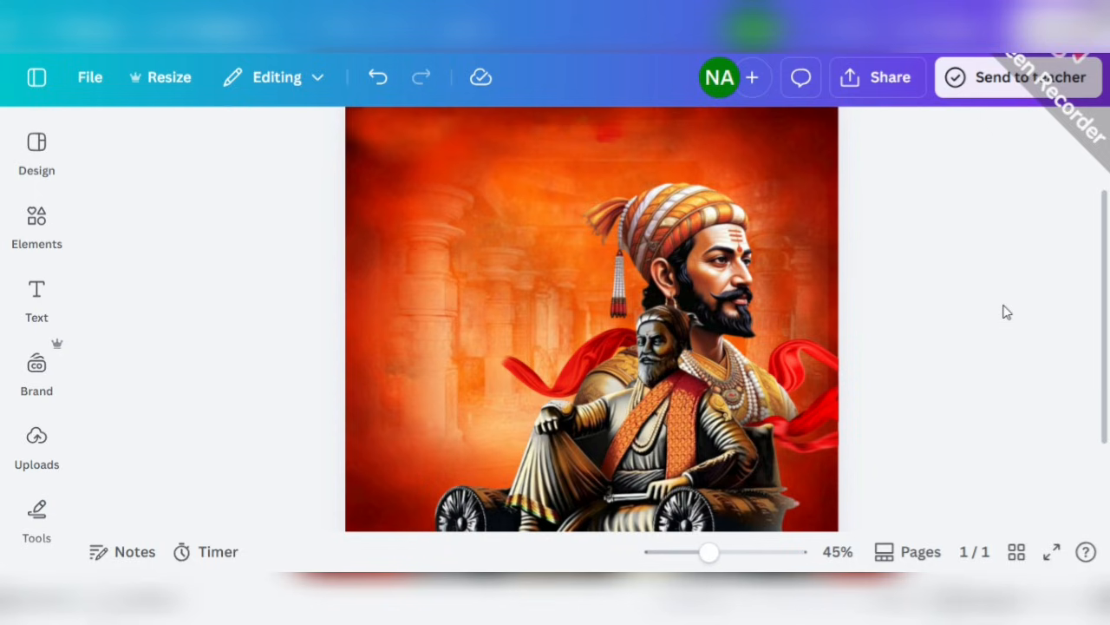
- Place a copy of the long rippling ribbon above the wide ribbon, left of the portrait, and flip it horizontally
left_click_drag(822, 348, 569, 333)
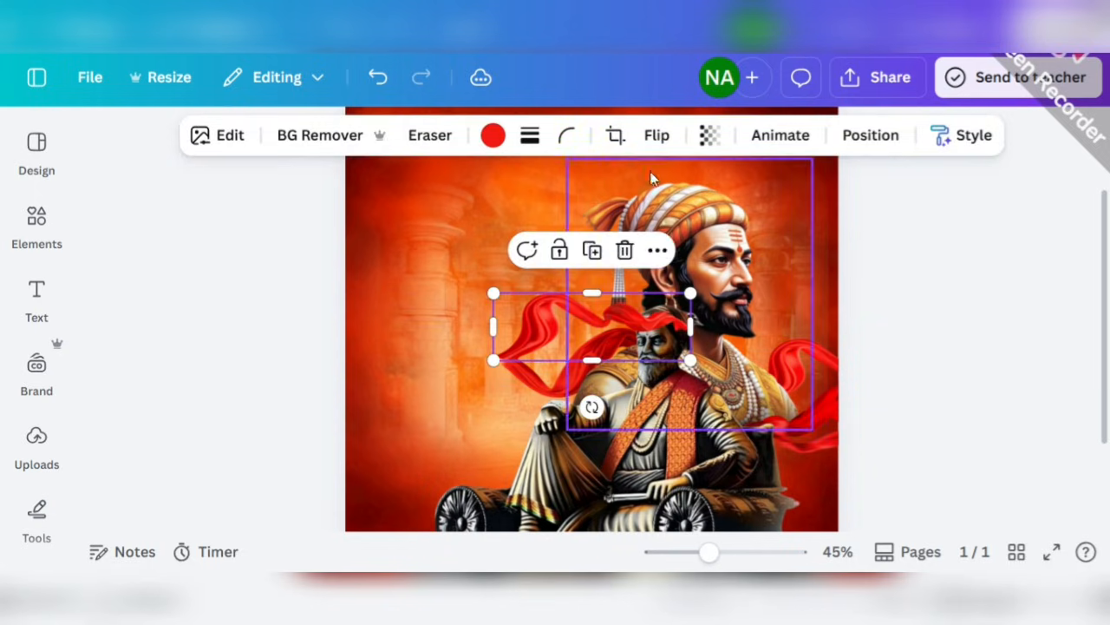
left_click(656, 134)
left_click(667, 187)
left_click_drag(651, 309, 663, 320)
- Send the flipped rippling ribbon backward so it sits behind both Shivaji Maharaj figures
left_click(876, 135)
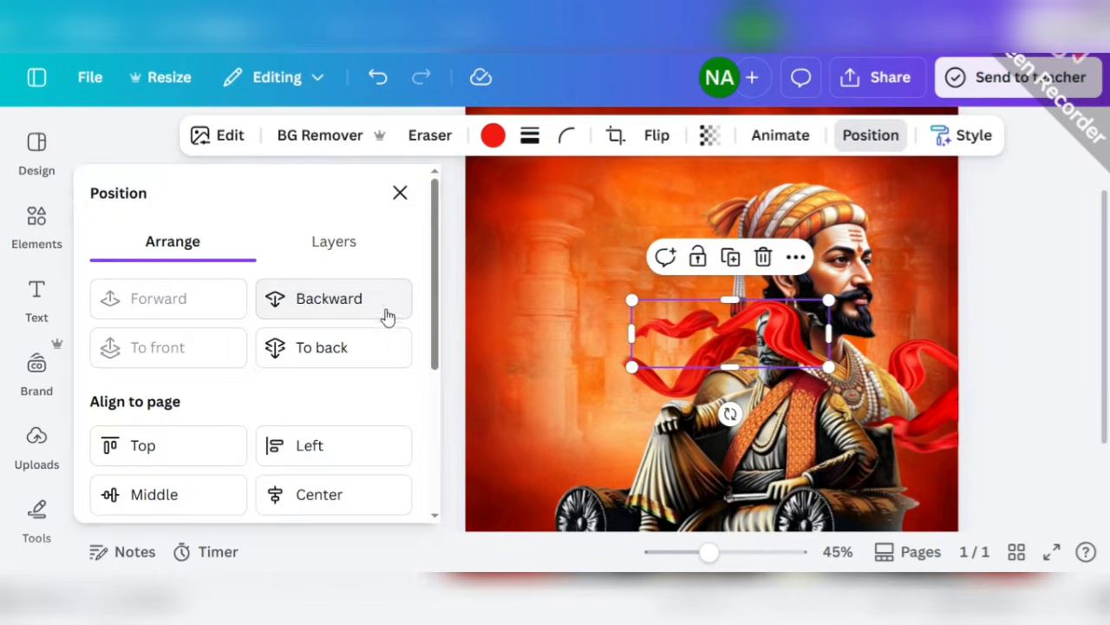
left_click(385, 311)
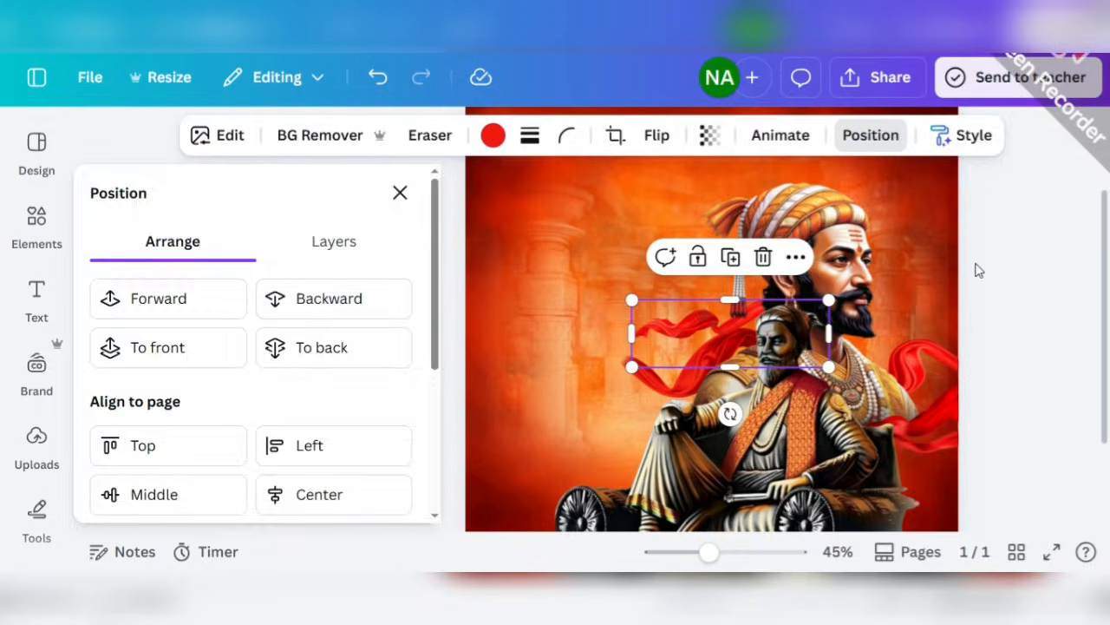
left_click(995, 325)
scroll(996, 328, "down", 1)
scroll(996, 329, "up", 1)
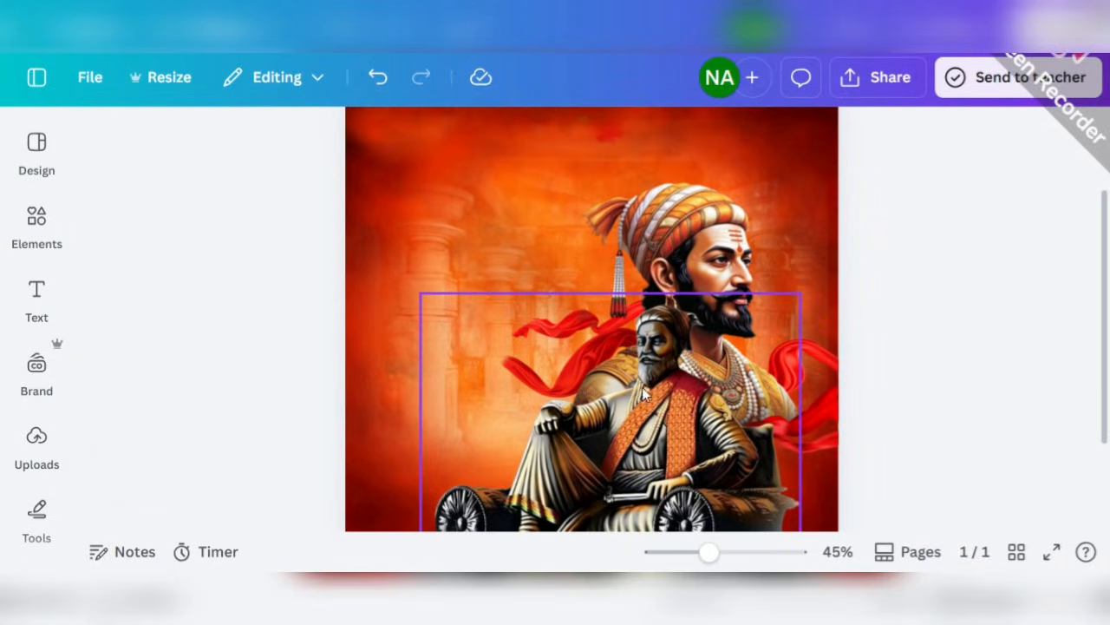
- Blur the rippling ribbon at the page's right edge by brushing along it with a brush size of 100
left_click_drag(840, 423, 842, 425)
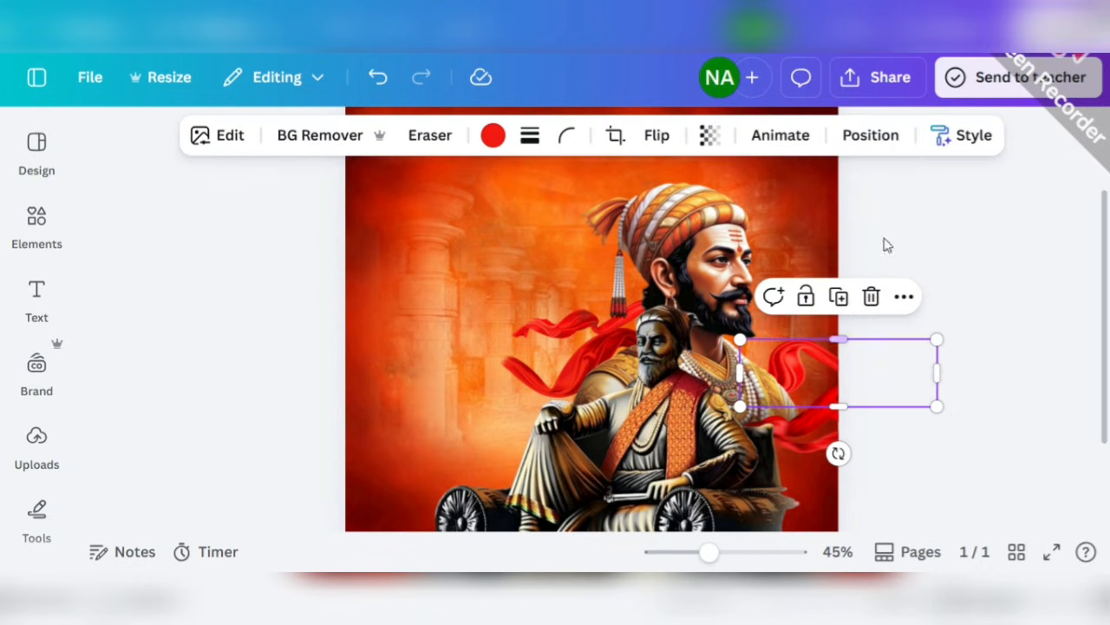
left_click(224, 143)
scroll(228, 394, "down", 6)
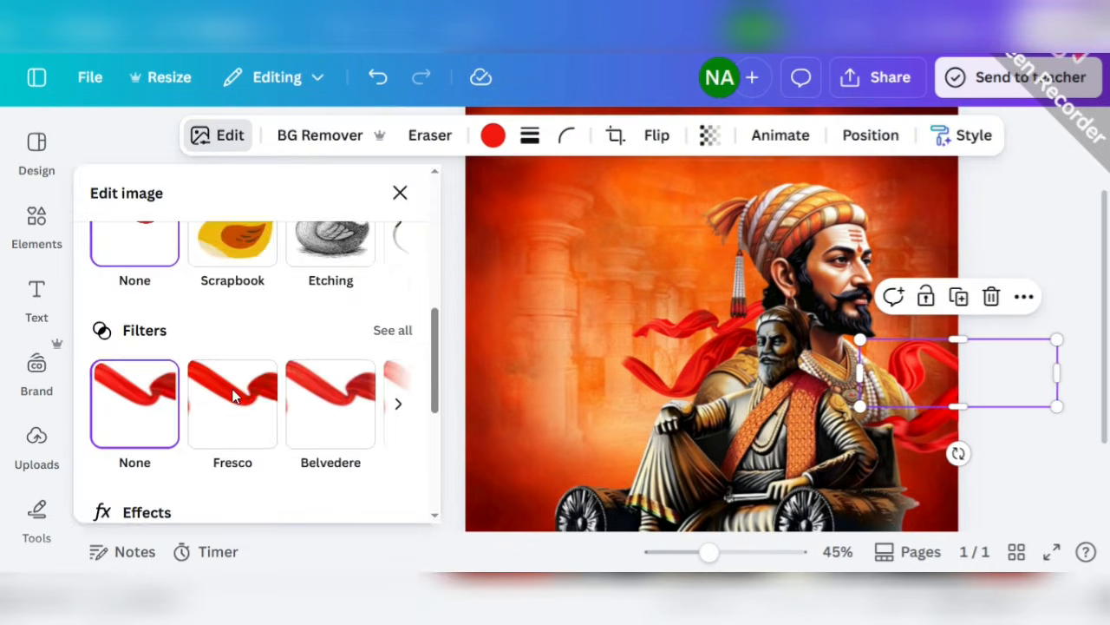
left_click(345, 314)
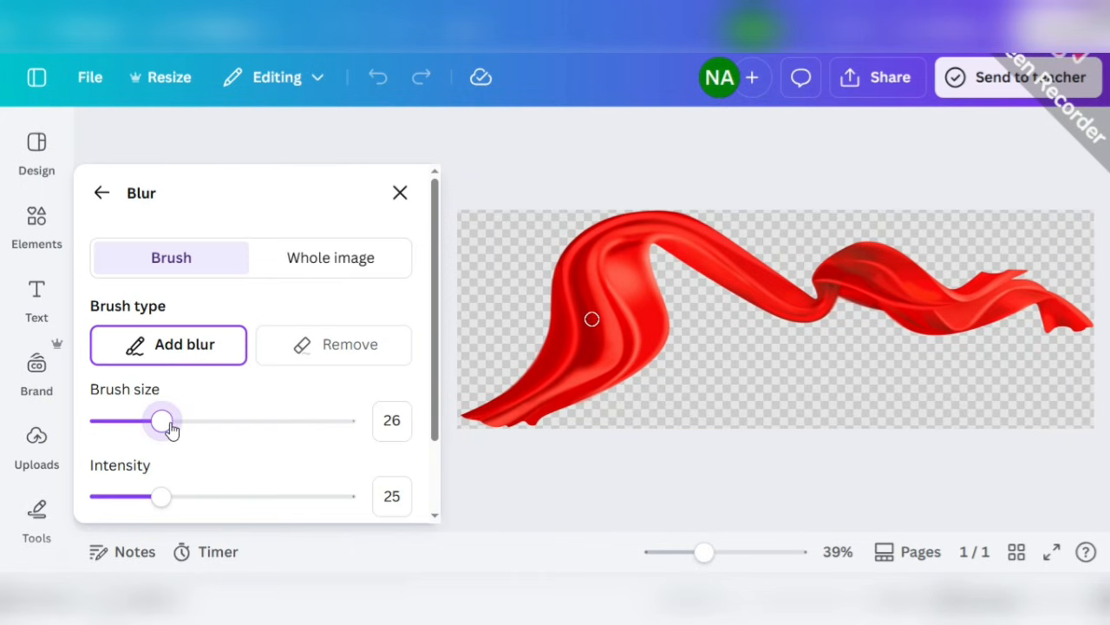
left_click_drag(300, 433, 320, 430)
left_click_drag(538, 403, 438, 409)
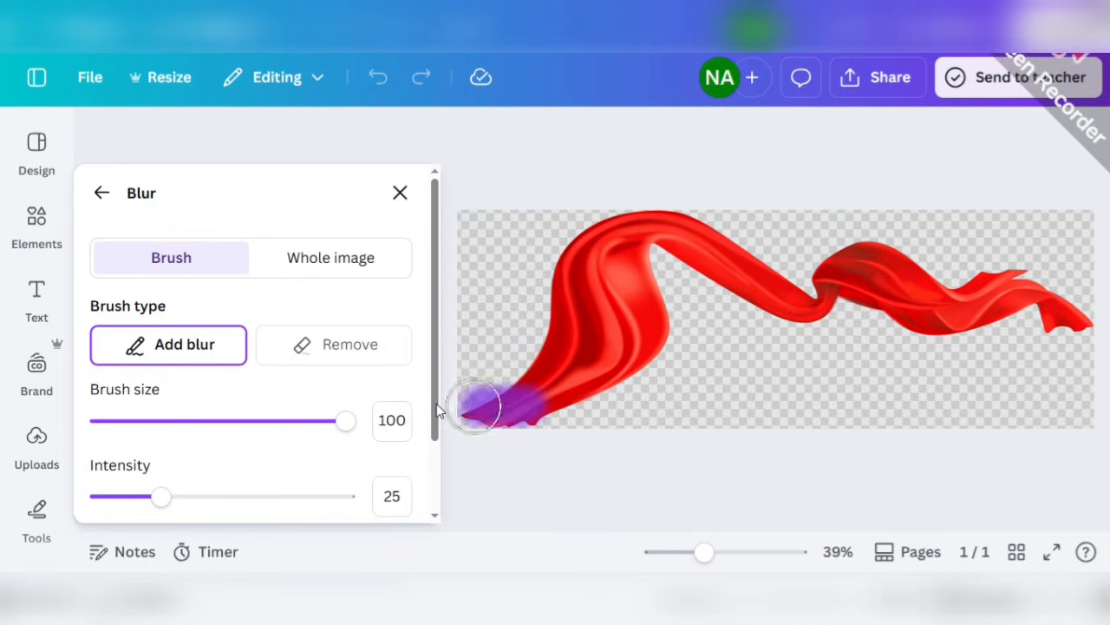
mouse_move(553, 411)
left_mouse_down()
mouse_move(581, 387)
mouse_move(596, 346)
mouse_move(520, 355)
mouse_move(680, 317)
mouse_move(579, 309)
mouse_move(555, 288)
mouse_move(660, 276)
mouse_move(587, 252)
mouse_move(620, 245)
mouse_move(617, 233)
mouse_move(625, 237)
mouse_move(567, 239)
mouse_move(753, 260)
mouse_move(663, 260)
mouse_move(783, 308)
left_mouse_up()
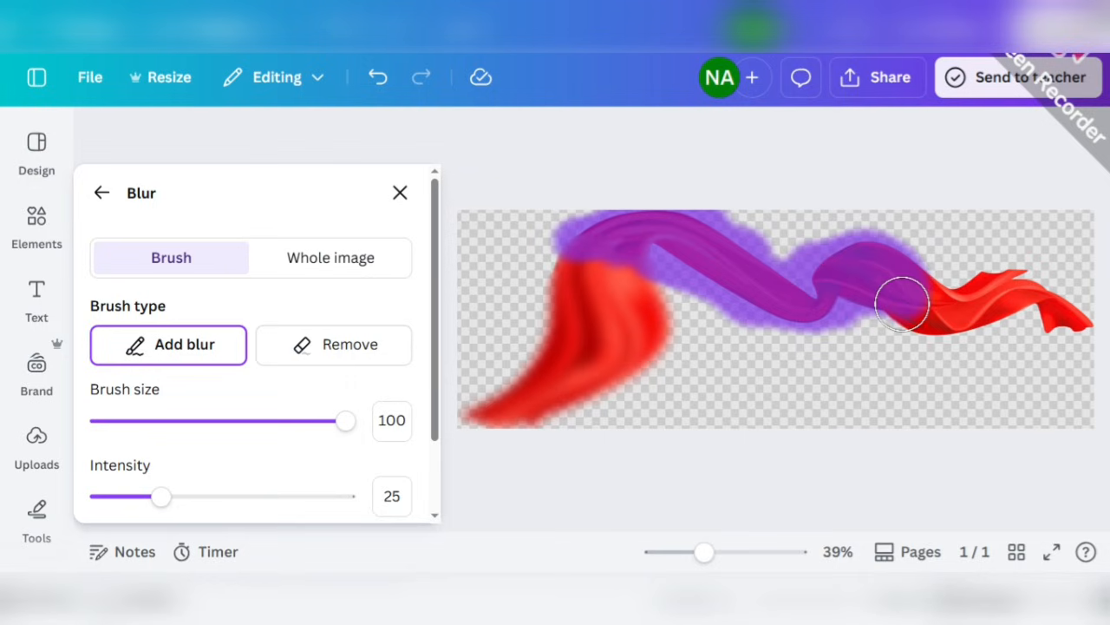
mouse_move(902, 304)
left_mouse_down()
mouse_move(937, 322)
mouse_move(988, 314)
mouse_move(966, 304)
mouse_move(988, 282)
mouse_move(1090, 328)
mouse_move(1027, 308)
mouse_move(1057, 330)
mouse_move(994, 295)
left_mouse_up()
left_click(401, 192)
left_click(1006, 399)
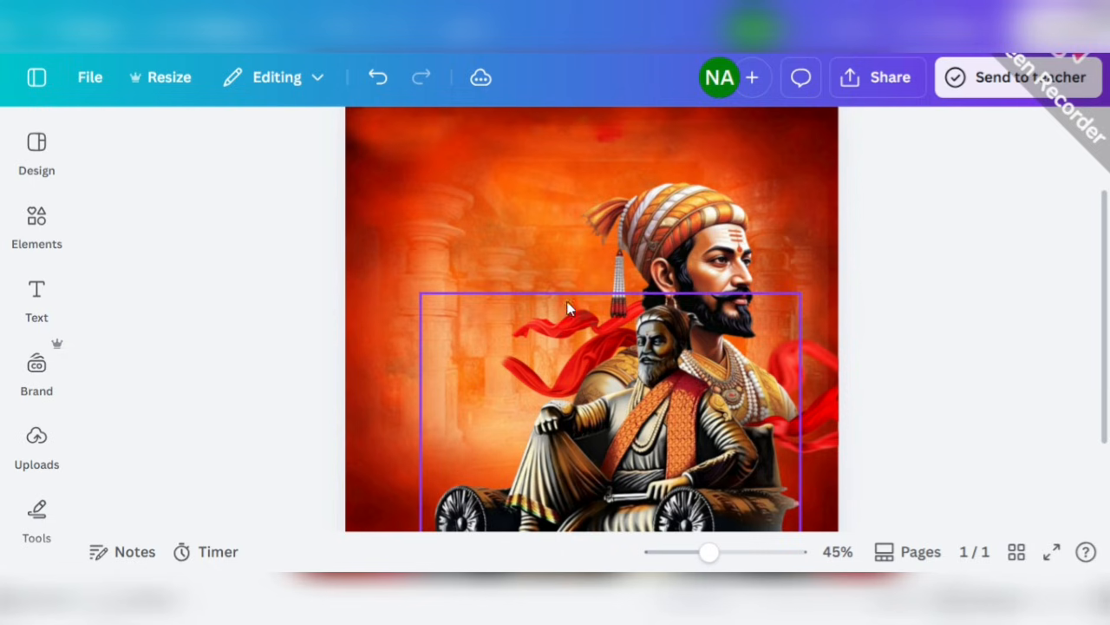
- Brush blur over the whole flipped rippling ribbon left of the portrait, and set the blur intensity to 10
left_click(565, 293)
left_click(786, 134)
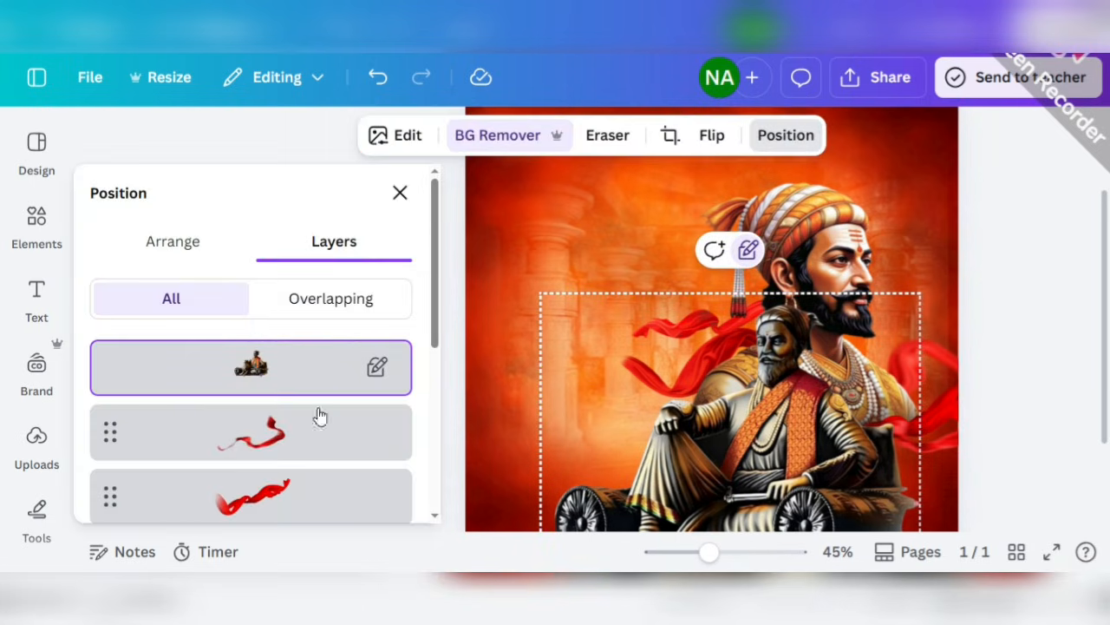
scroll(353, 495, "down", 1)
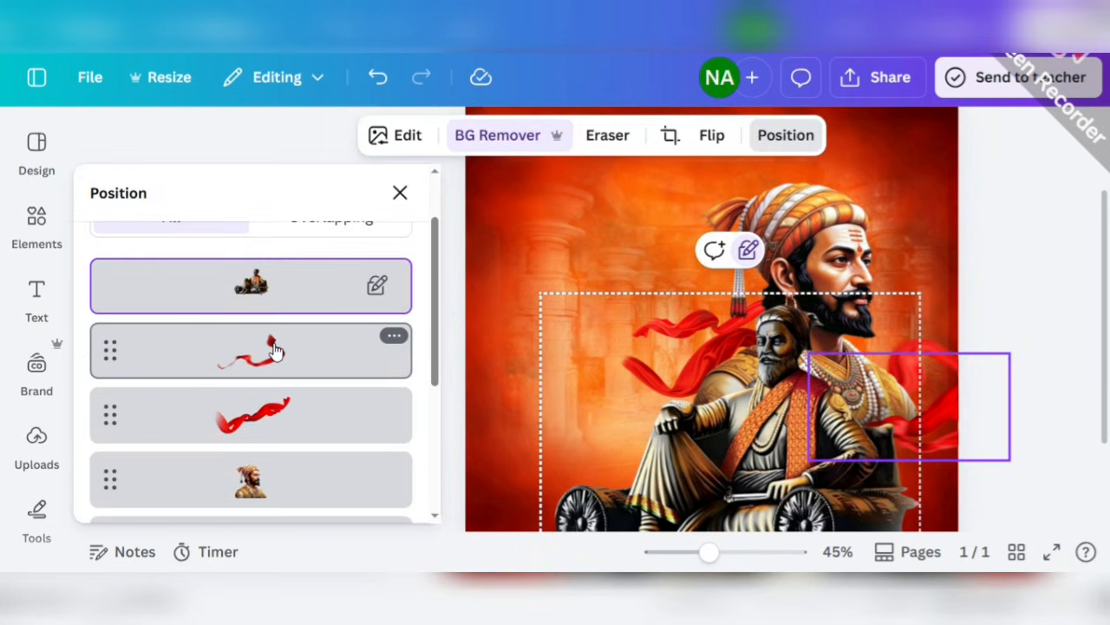
scroll(274, 349, "down", 2)
left_click(289, 391)
left_click(219, 137)
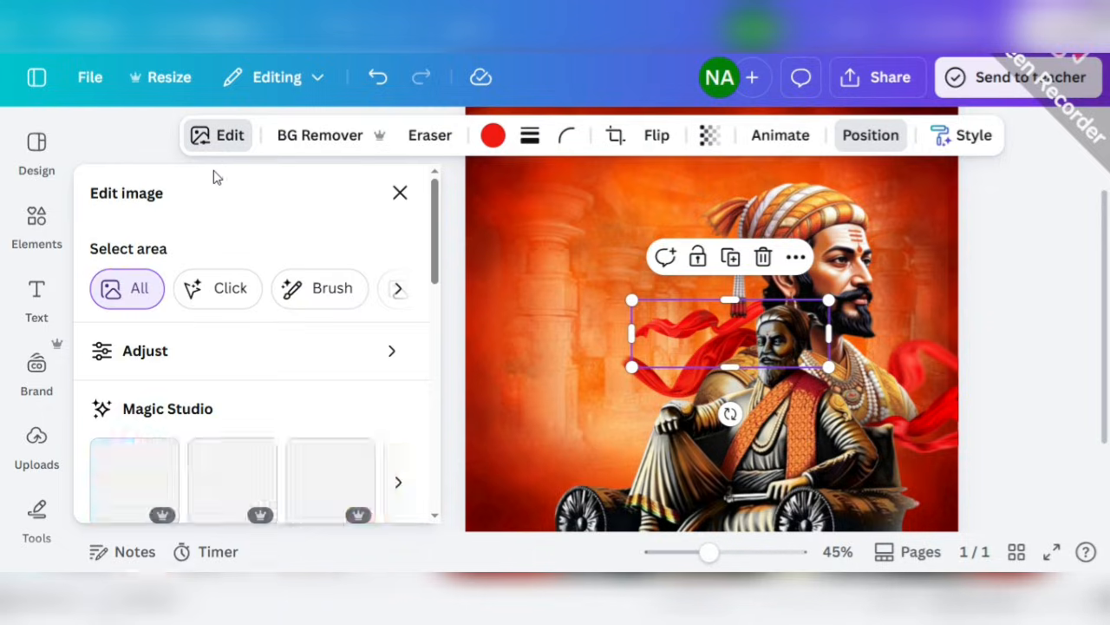
scroll(293, 449, "down", 8)
left_click(354, 380)
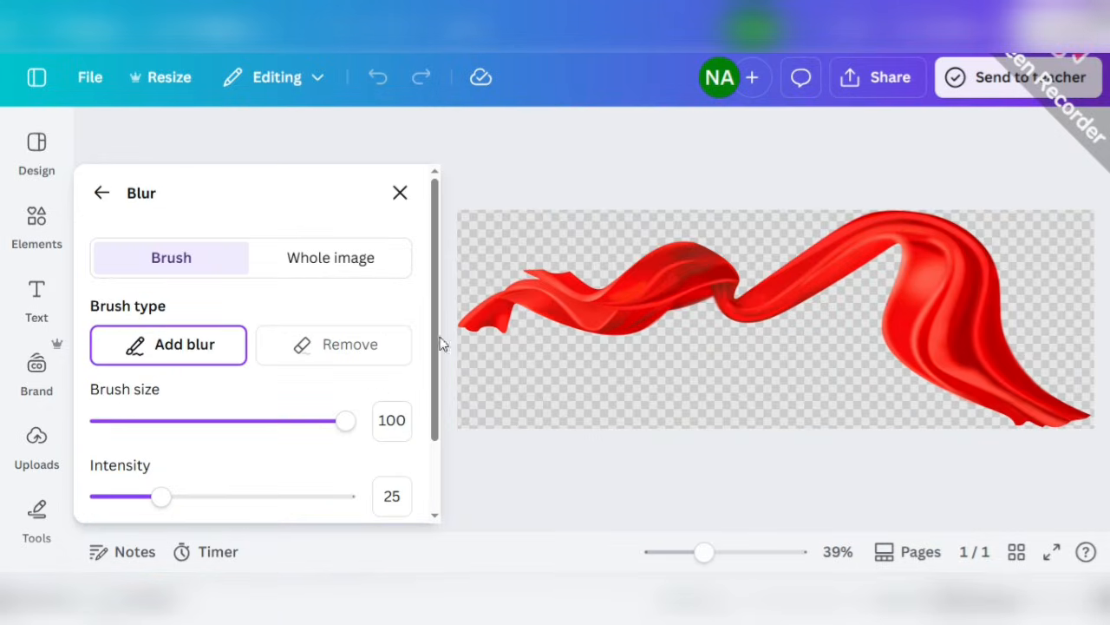
mouse_move(440, 344)
left_mouse_down()
mouse_move(503, 322)
mouse_move(425, 288)
left_mouse_up()
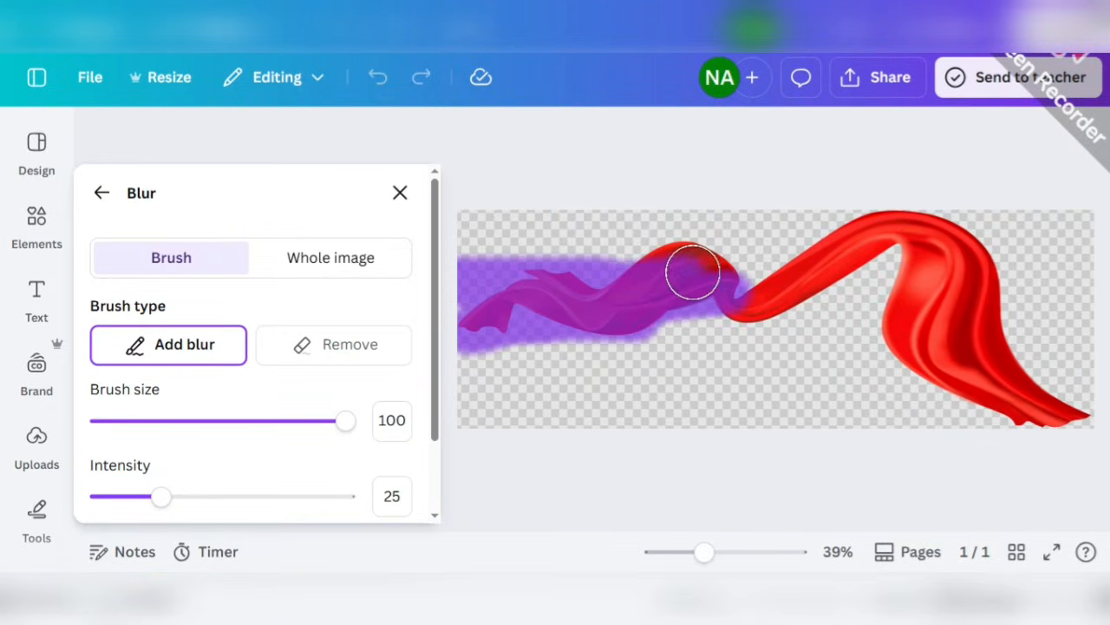
mouse_move(693, 272)
left_mouse_down()
mouse_move(701, 248)
mouse_move(759, 296)
left_mouse_up()
mouse_move(813, 246)
left_mouse_down()
mouse_move(982, 224)
mouse_move(989, 262)
mouse_move(818, 289)
mouse_move(1019, 289)
mouse_move(924, 334)
mouse_move(1016, 333)
mouse_move(1009, 383)
mouse_move(1059, 368)
mouse_move(1081, 397)
mouse_move(1024, 418)
mouse_move(1063, 429)
left_mouse_up()
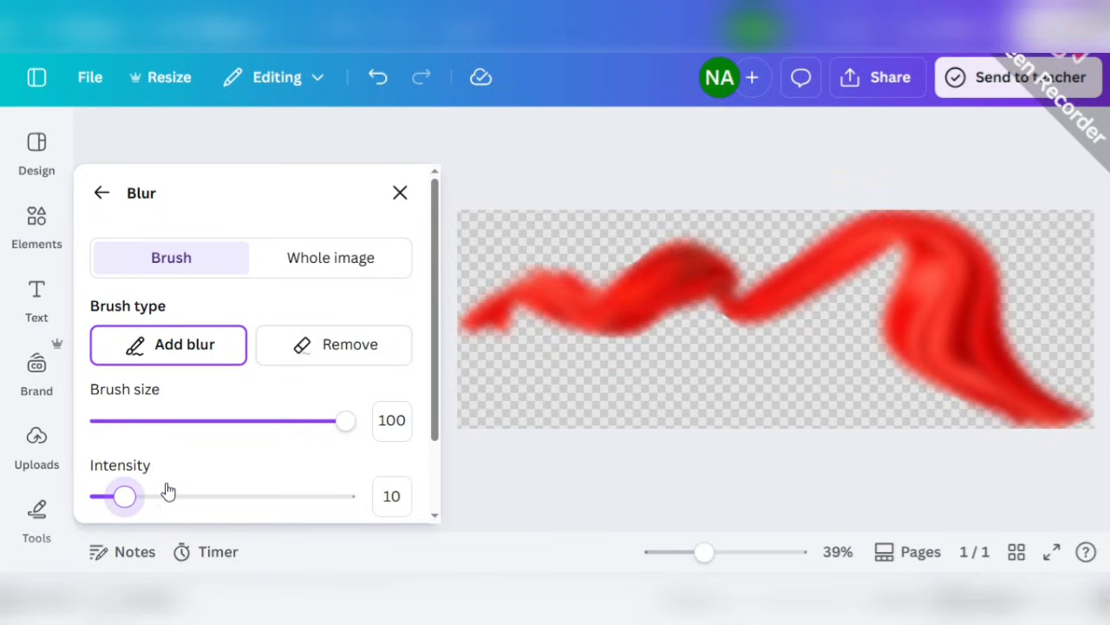
left_click(400, 192)
left_click(264, 341)
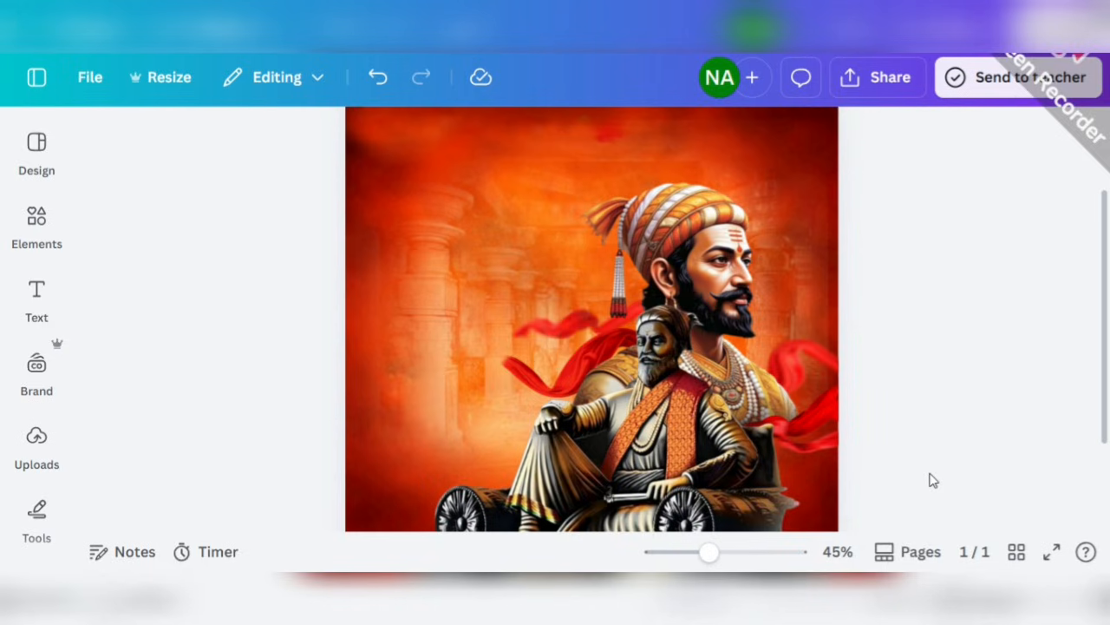
- Brush blur over the whole wide wavy ribbon beside the seated figure's shoulder, using size 100 and intensity 10
left_click(562, 438)
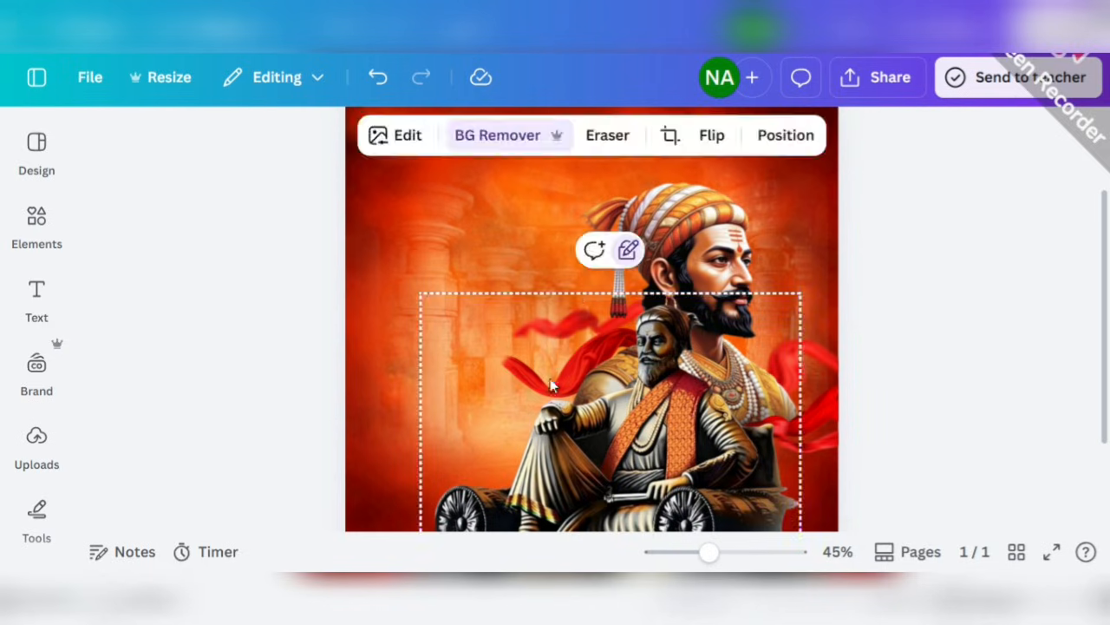
left_click(799, 135)
left_click(322, 478)
left_click(221, 134)
scroll(268, 405, "down", 5)
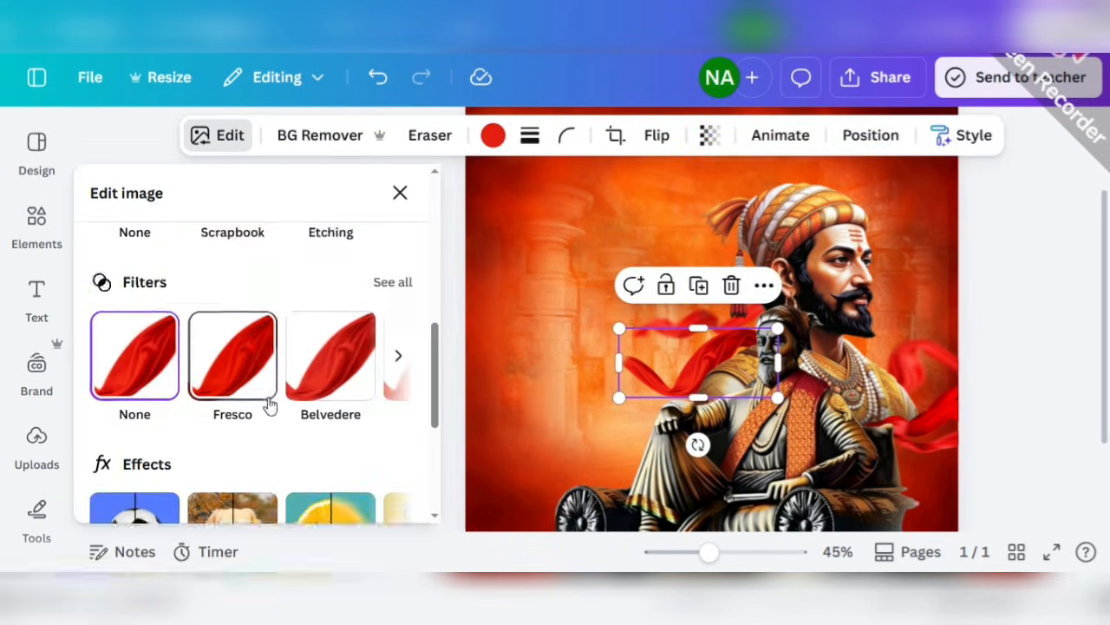
scroll(271, 406, "down", 2)
left_click(351, 447)
mouse_move(506, 338)
left_mouse_down()
mouse_move(604, 349)
mouse_move(498, 338)
mouse_move(599, 418)
mouse_move(673, 436)
mouse_move(655, 383)
mouse_move(725, 379)
mouse_move(751, 324)
mouse_move(982, 268)
mouse_move(757, 268)
mouse_move(983, 244)
mouse_move(907, 305)
mouse_move(985, 238)
mouse_move(815, 244)
mouse_move(947, 203)
mouse_move(1035, 218)
mouse_move(996, 203)
left_mouse_up()
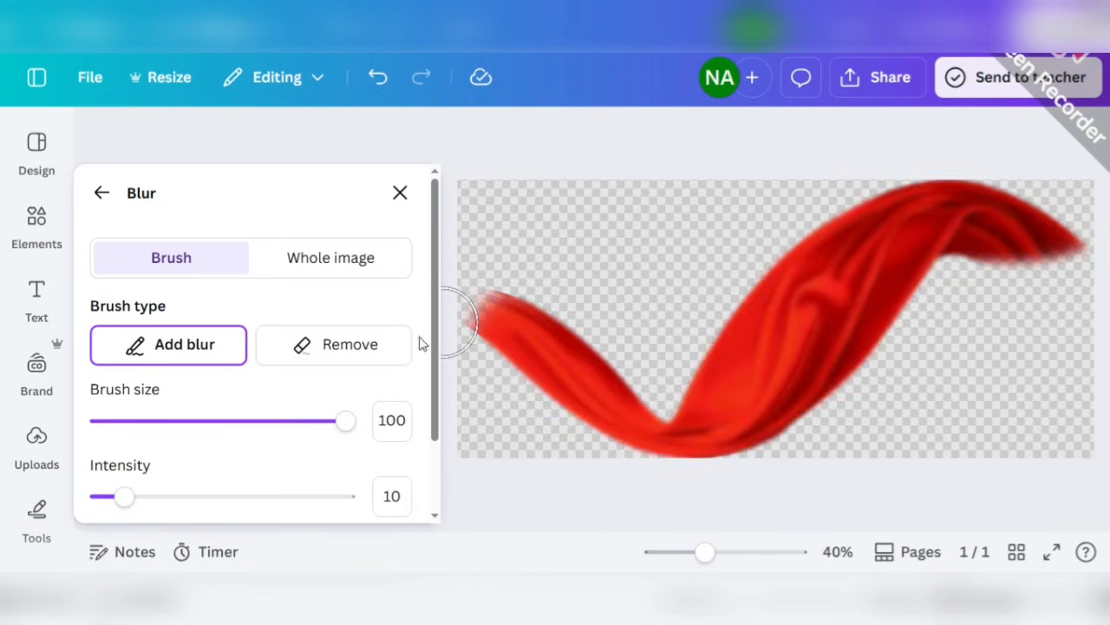
left_click(400, 192)
left_click(1019, 317)
- Search the graphics elements for "yellow glow" in place of the red ribbon search
scroll(932, 313, "down", 1)
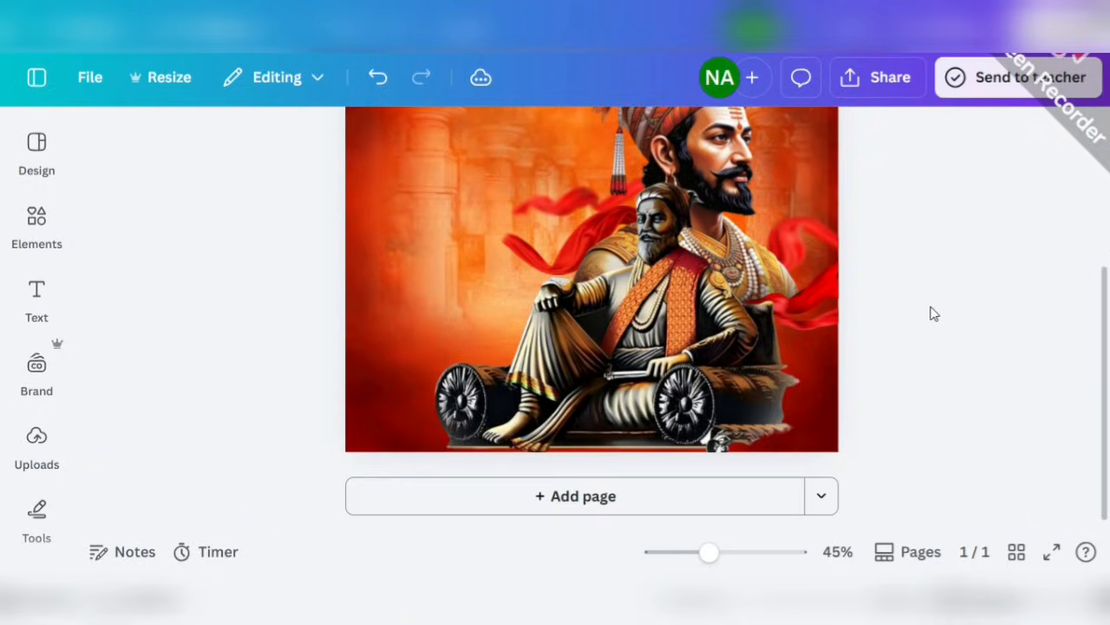
scroll(928, 316, "up", 1)
scroll(870, 308, "up", 1)
mouse_move(709, 552)
left_mouse_down()
mouse_move(692, 556)
mouse_move(703, 551)
left_mouse_up()
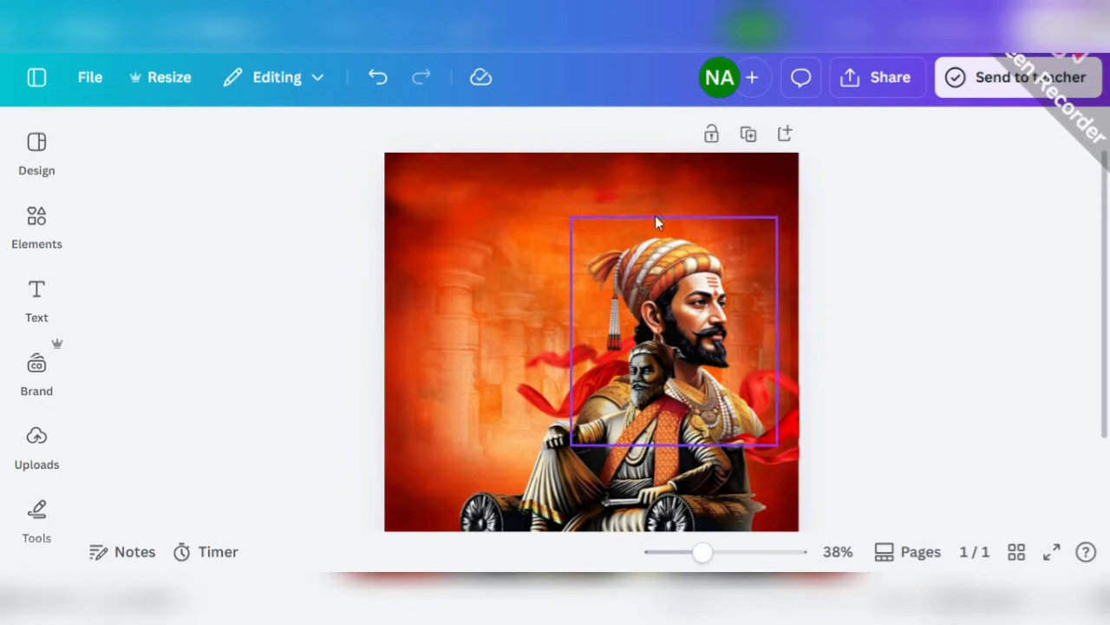
left_click(37, 225)
left_click(95, 136)
left_click(200, 155)
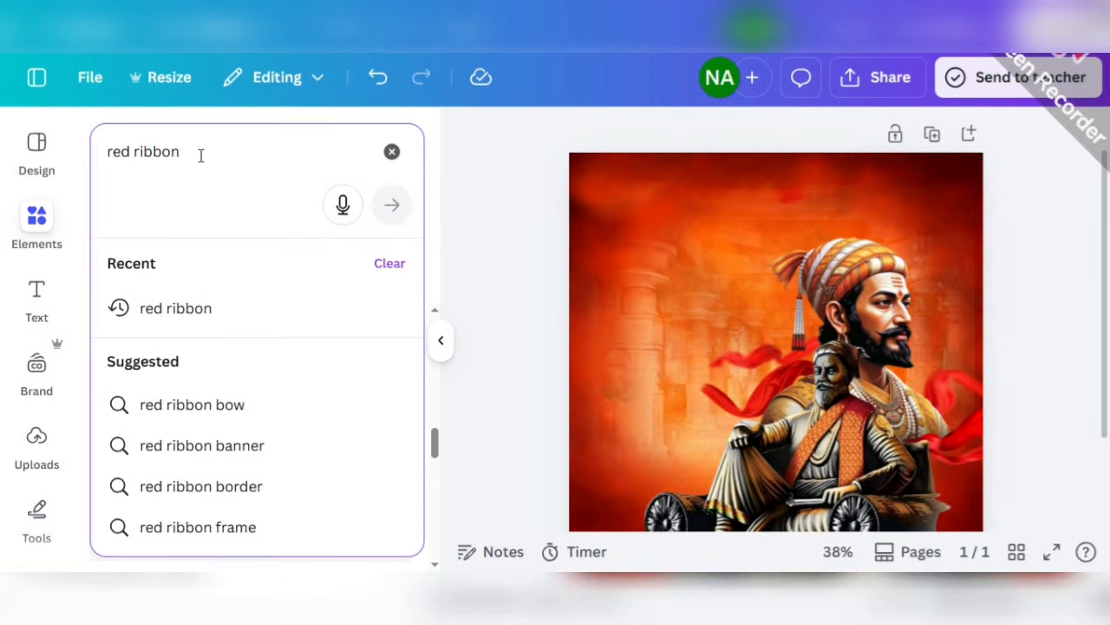
key("BackSpace")
key("BackSpace")
key("BackSpace")
key("BackSpace")
key("BackSpace")
type("ye")
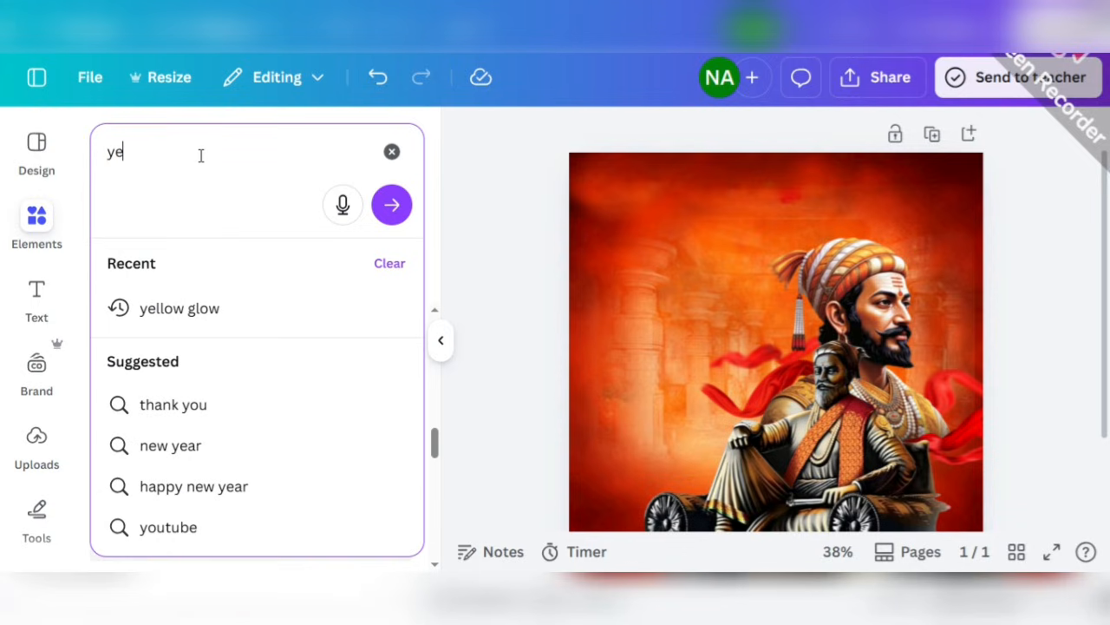
type("llow glow")
key("Return")
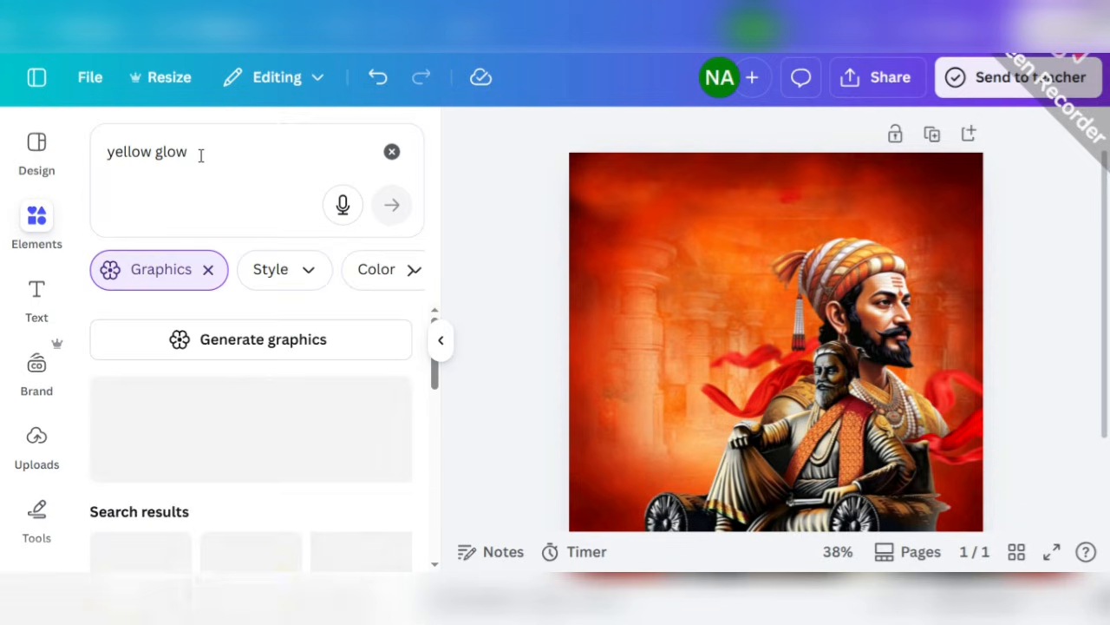
scroll(253, 486, "down", 2)
left_click(286, 421)
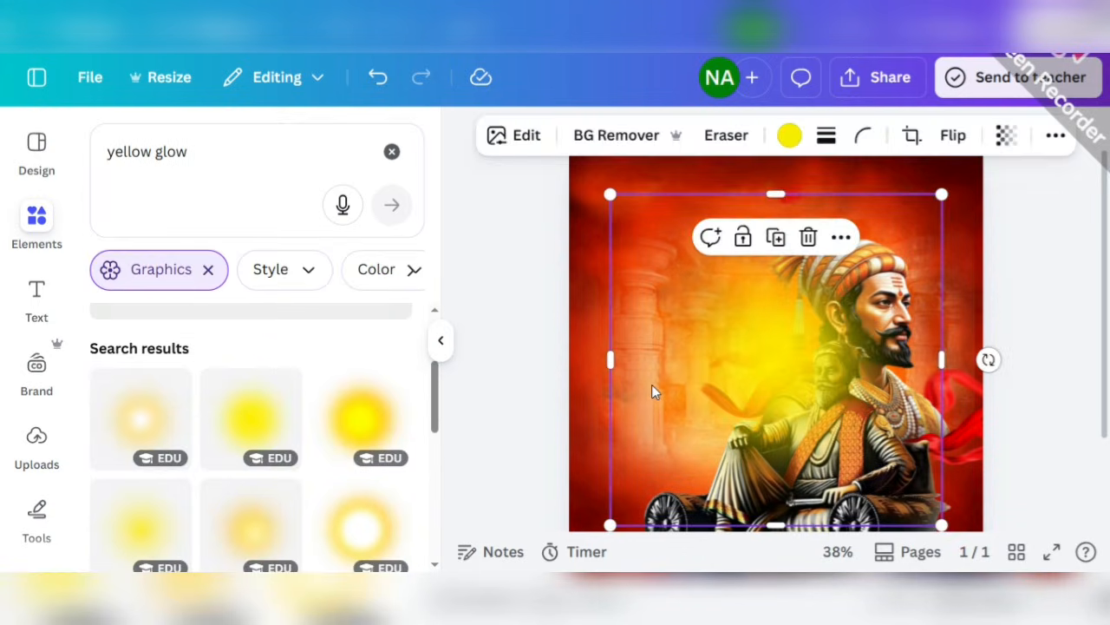
left_click(808, 237)
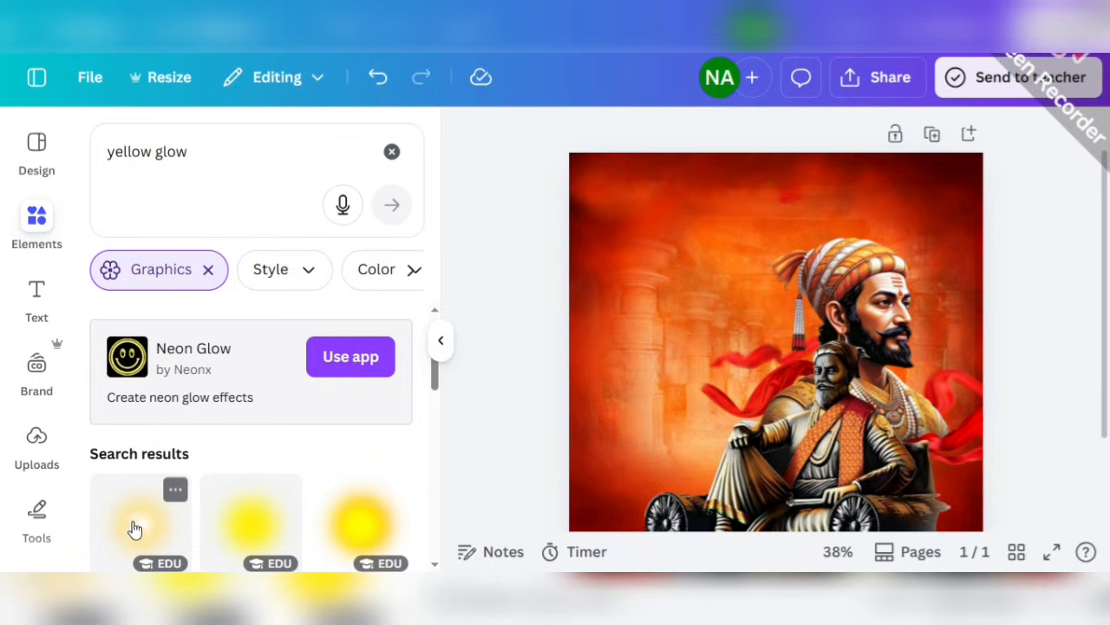
- Add the pale yellow glow with the white centre to the page and place it just beside the portrait's turban
left_click(135, 528)
left_click_drag(772, 347, 776, 265)
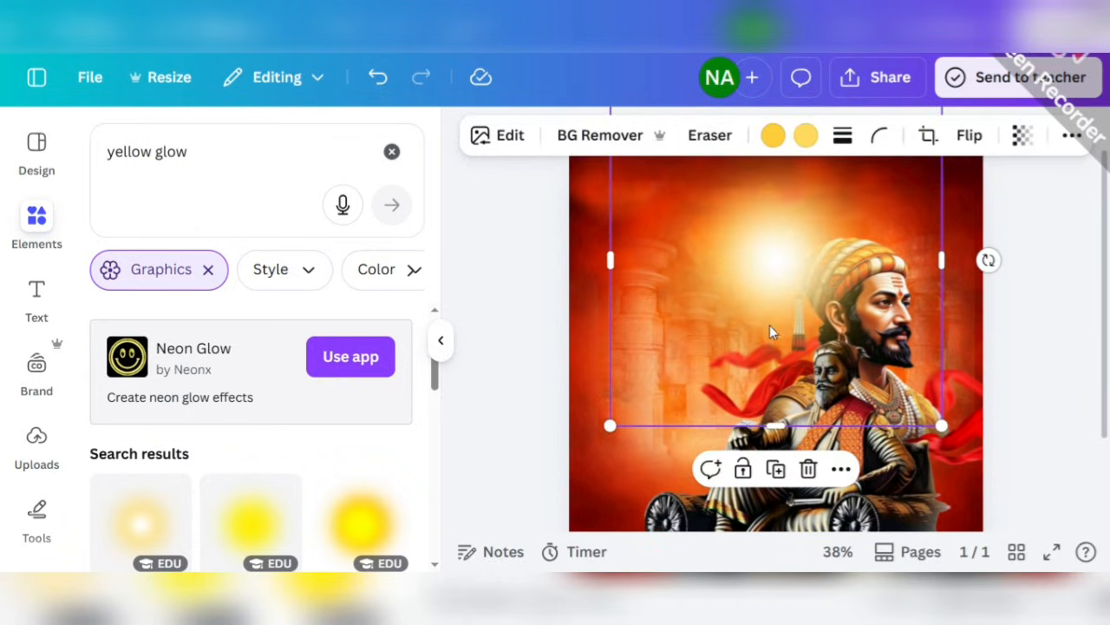
left_click(441, 340)
left_click_drag(552, 262, 564, 302)
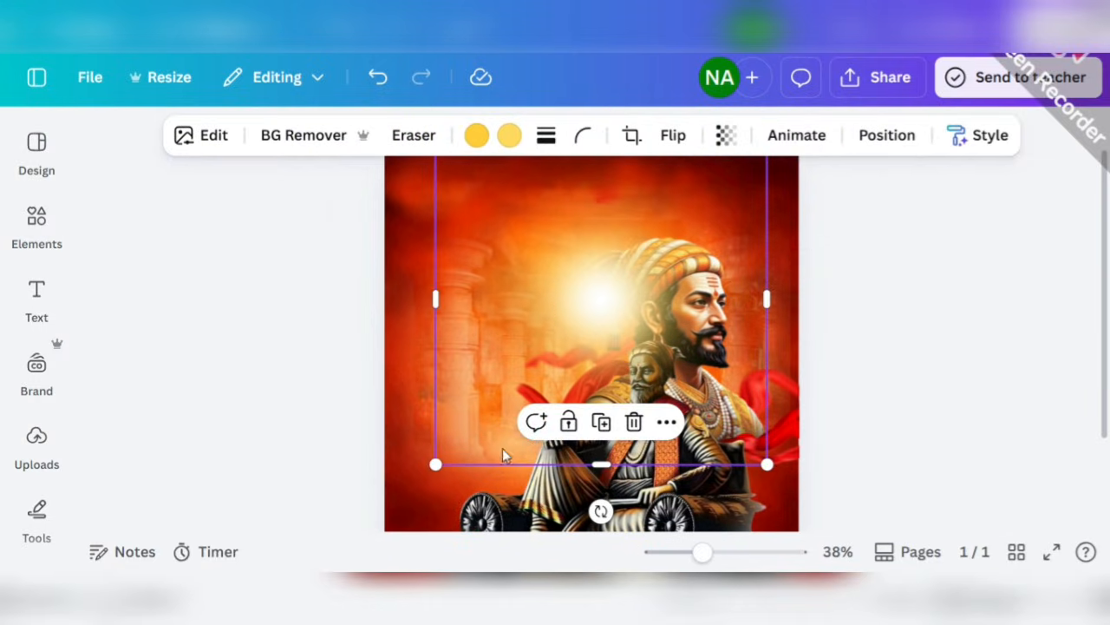
- Resize the yellow glow and centre it over the back of the portrait's head
left_click_drag(438, 466, 540, 366)
left_click(830, 327)
scroll(841, 321, "up", 1)
left_click_drag(669, 300, 668, 325)
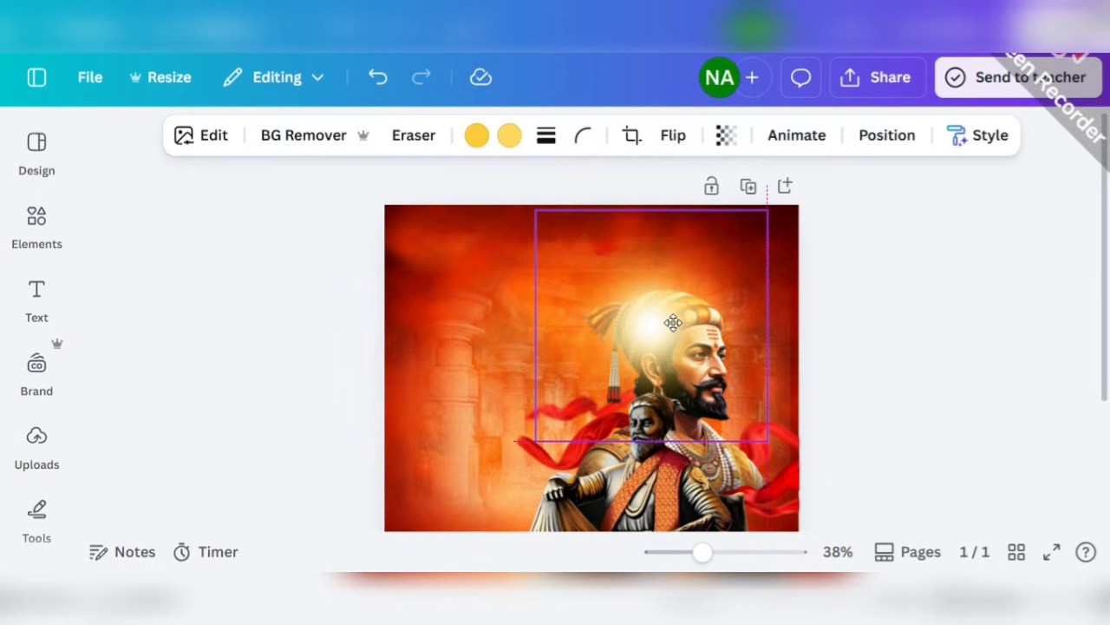
left_click_drag(778, 216, 937, 203)
left_click_drag(699, 265, 677, 340)
- Send the yellow glow backward in the layer order, behind the portrait and the seated figure
left_click(885, 139)
left_click(179, 248)
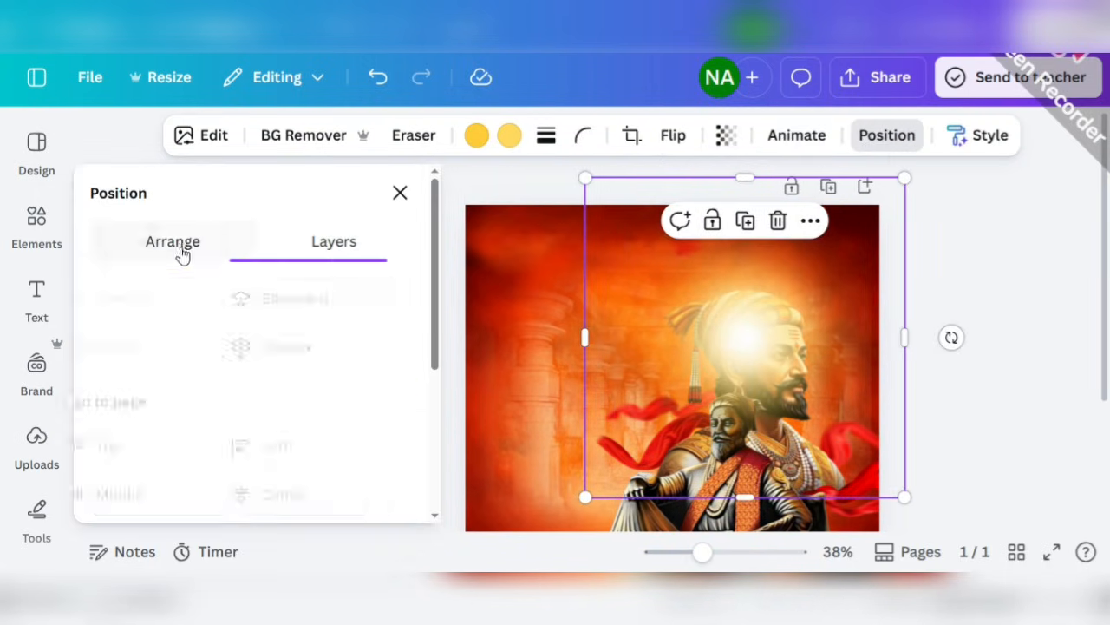
left_click(341, 302)
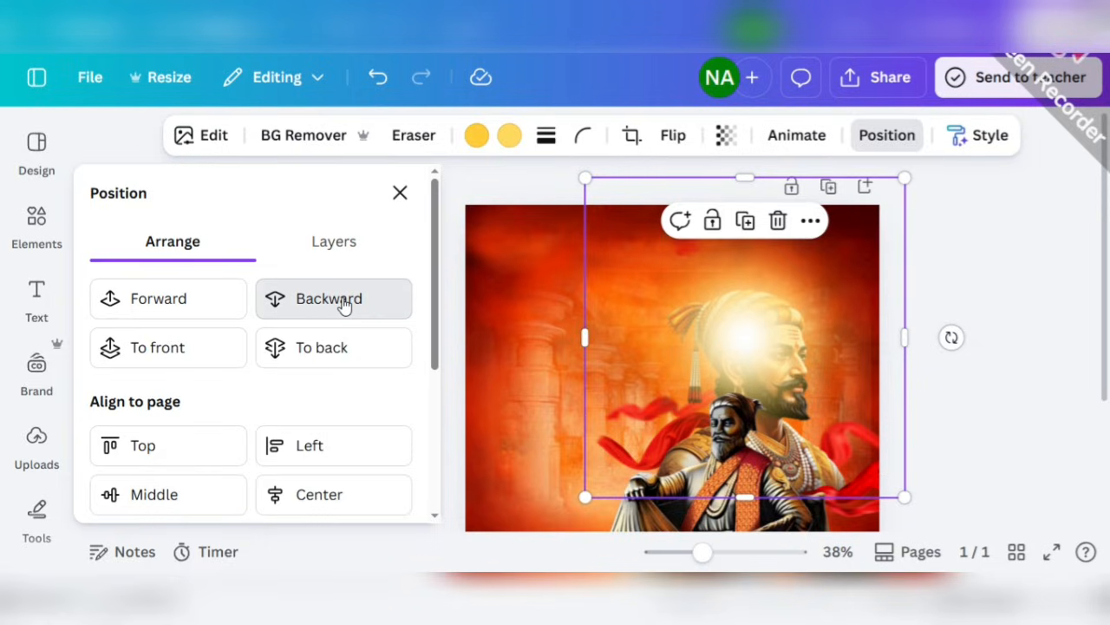
left_click(342, 302)
left_click(942, 288)
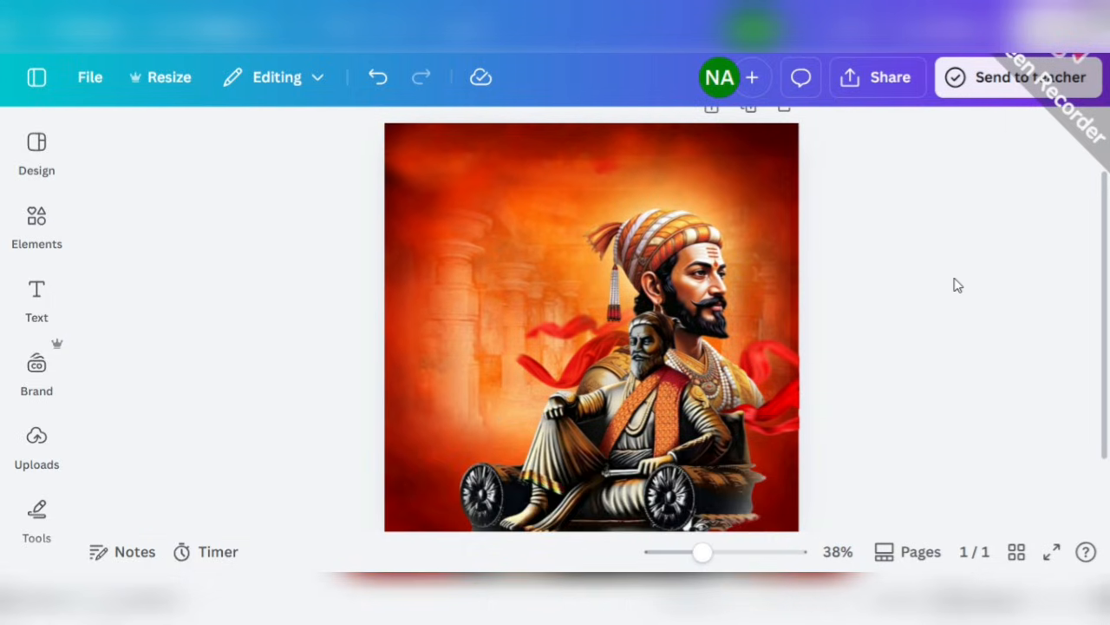
- Nudge the glow behind the turban and widen it on both sides into an oval
left_click_drag(746, 250, 731, 247)
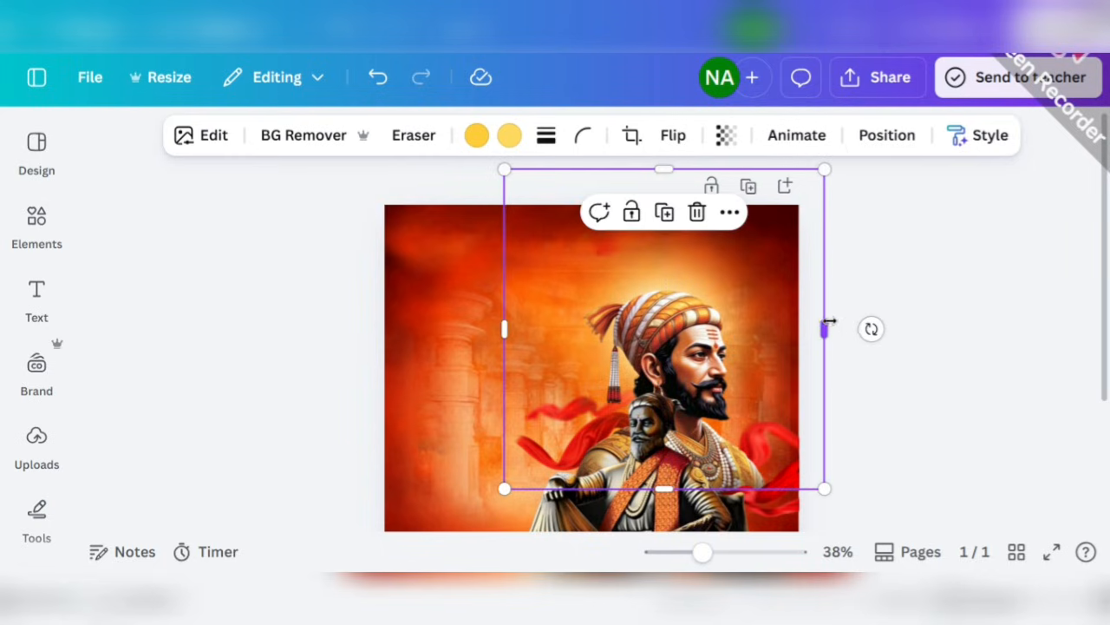
left_click_drag(825, 328, 850, 328)
left_click_drag(501, 327, 476, 327)
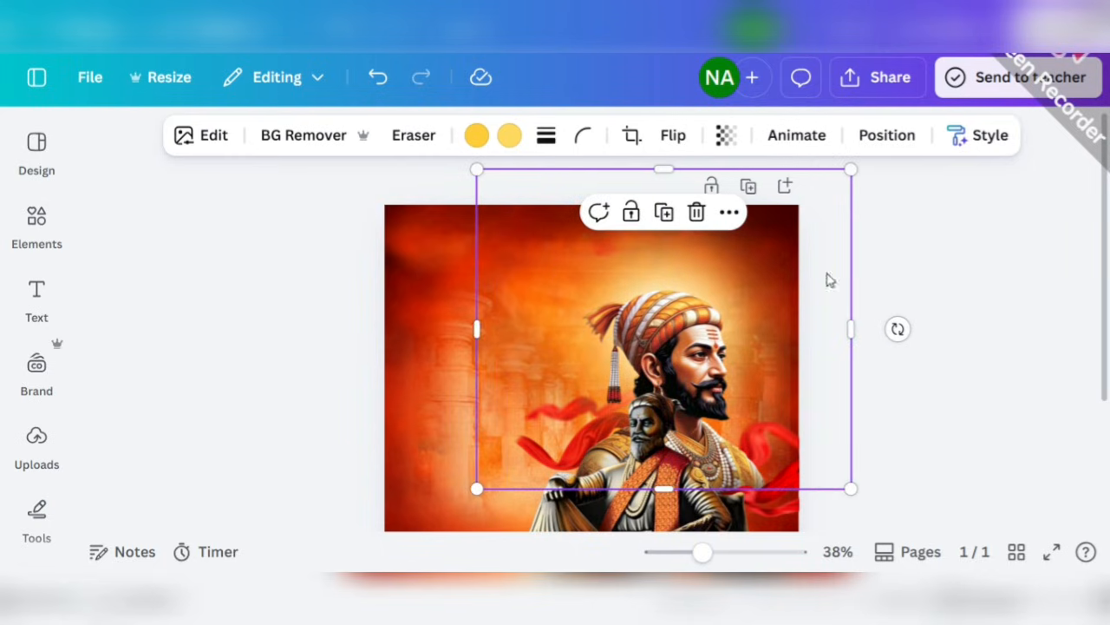
left_click(934, 270)
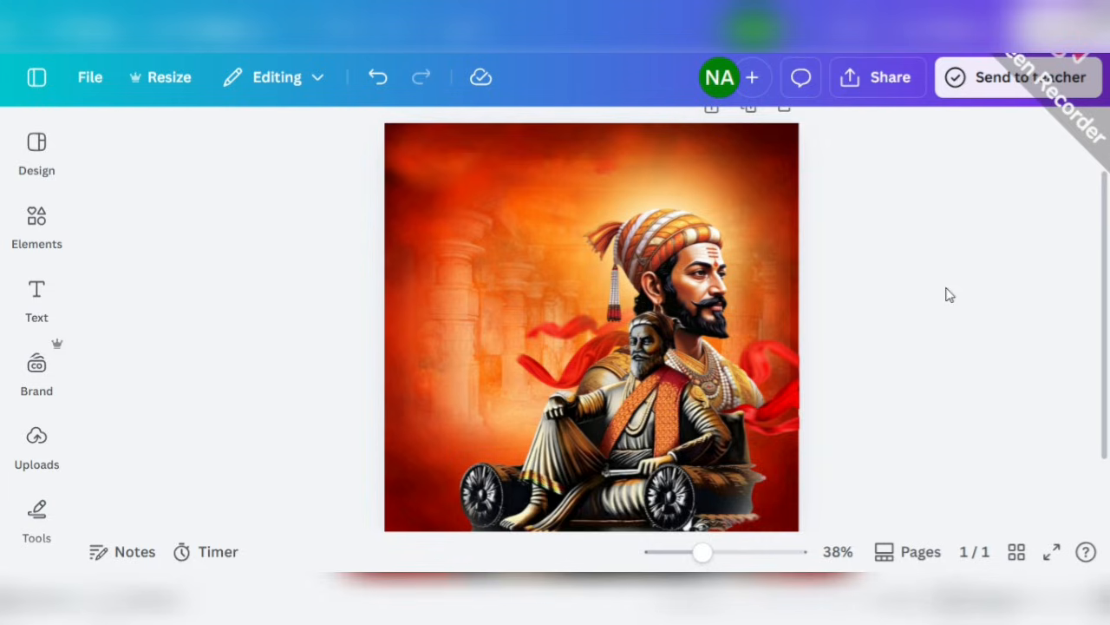
left_click_drag(685, 555, 699, 553)
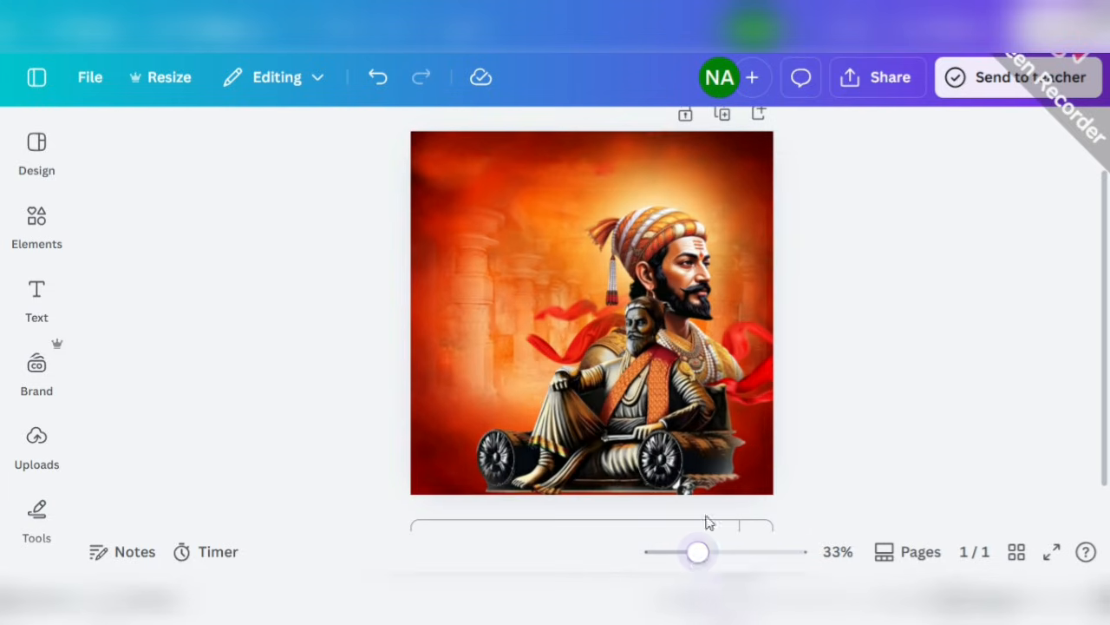
- Search the graphics elements for "shivaji maharaj text" in place of the yellow glow search
mouse_move(576, 588)
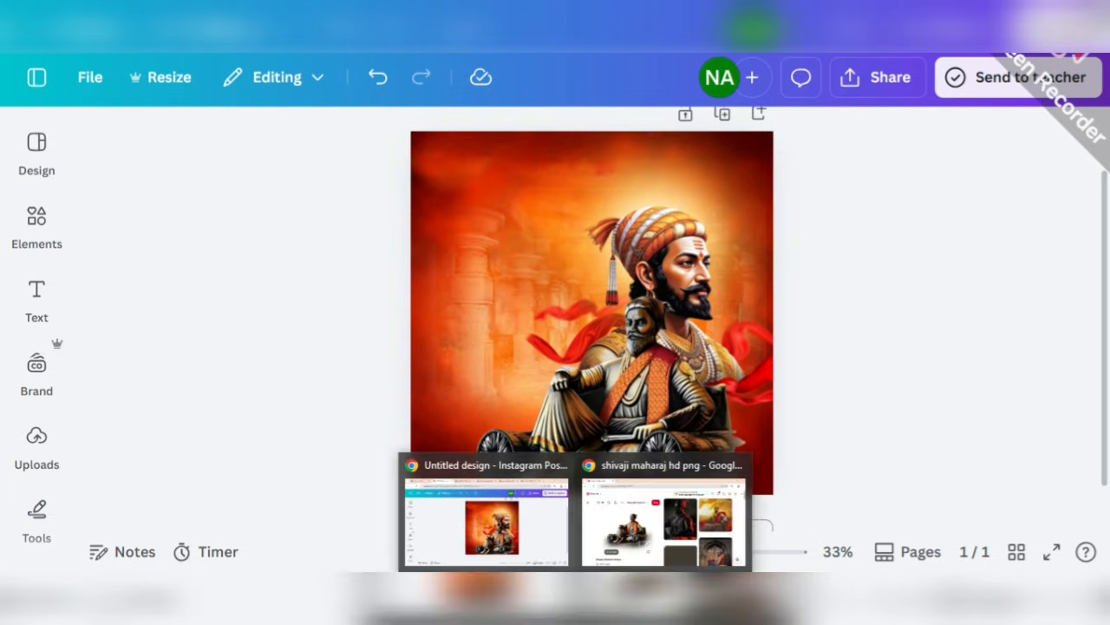
left_click(36, 226)
left_click(233, 151)
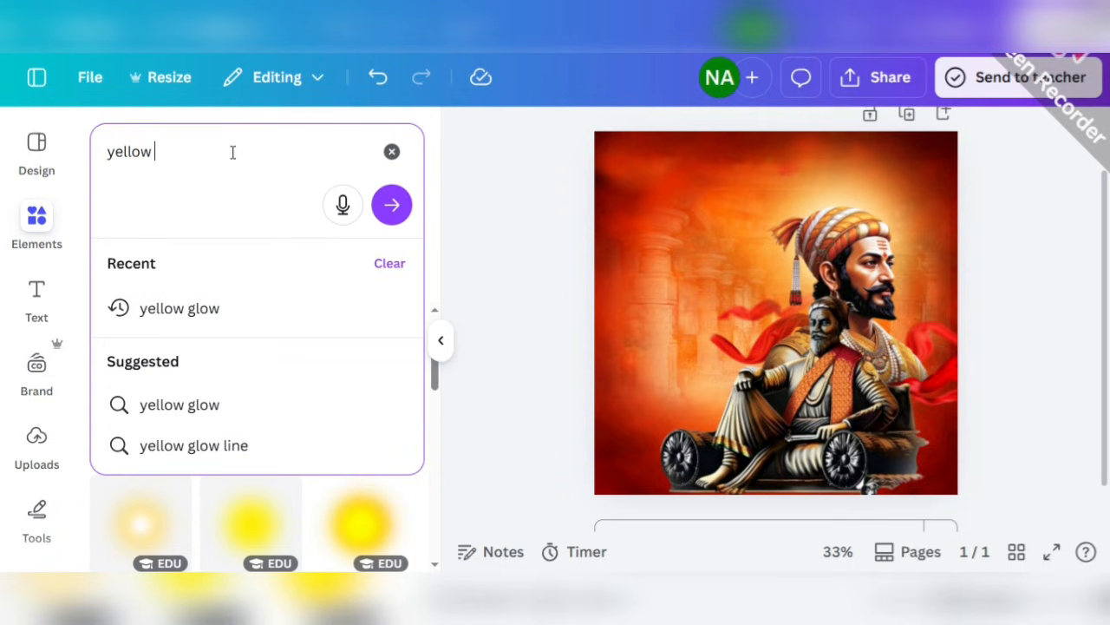
key("BackSpace")
key("BackSpace")
key("BackSpace")
key("BackSpace")
key("BackSpace")
key("BackSpace")
key("BackSpace")
type("sh")
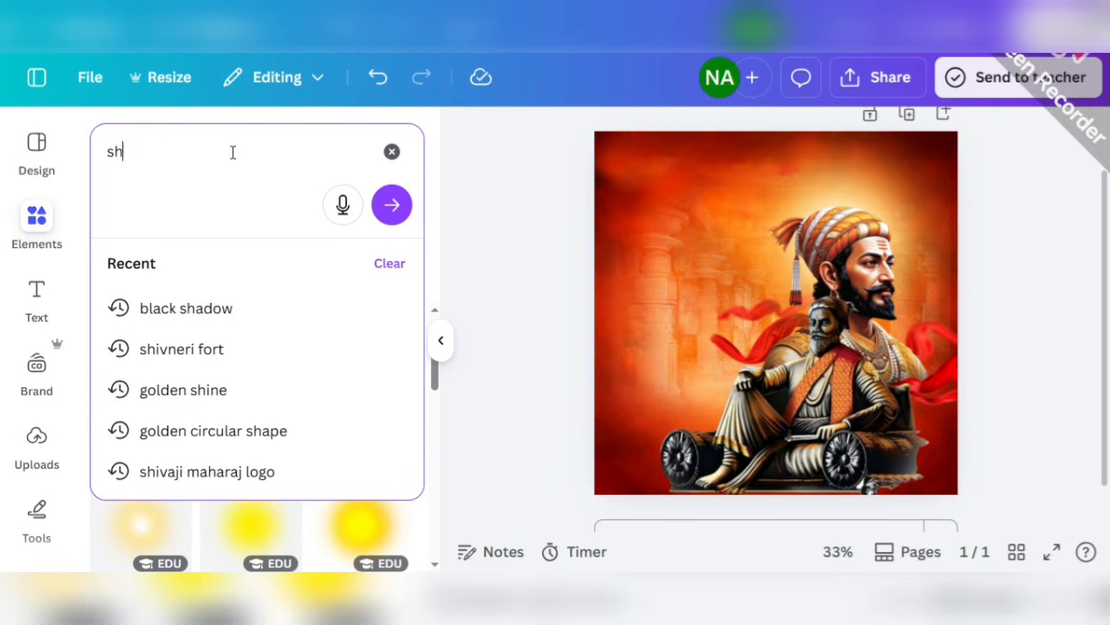
type("ivaji mahara")
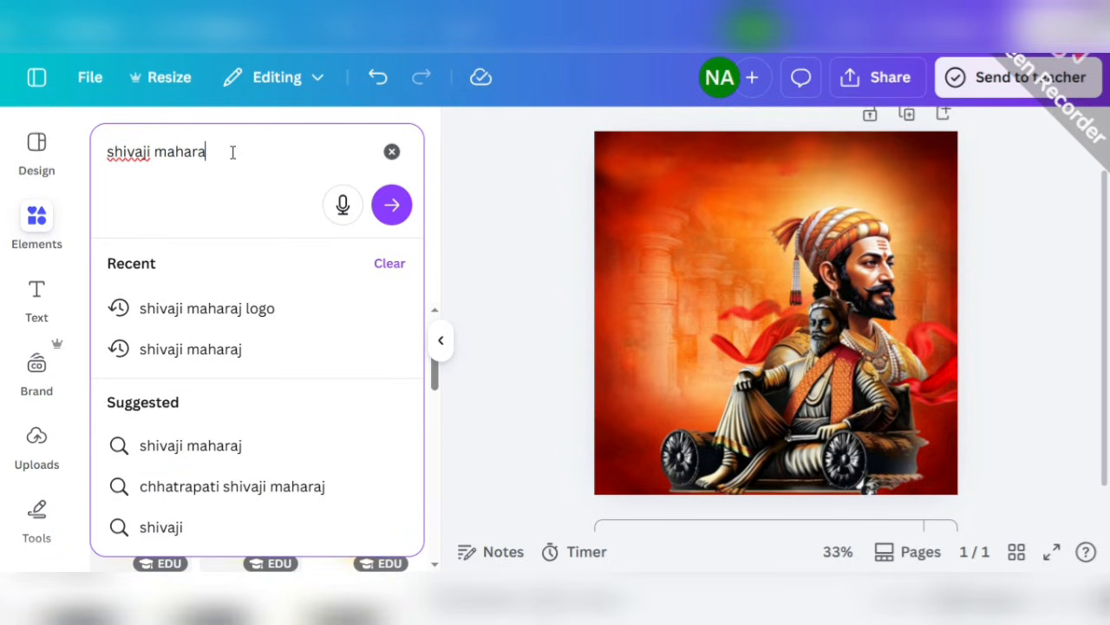
type("j text")
key("Return")
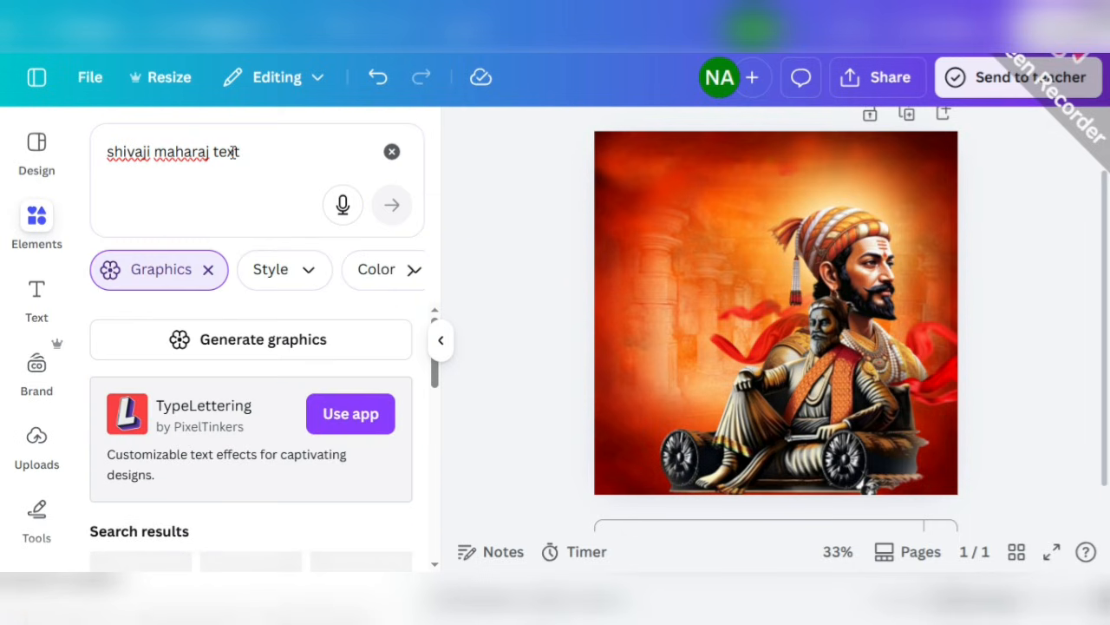
- Browse the lettering graphics and shorten the search to "shivaji maharaj"
scroll(268, 372, "down", 3)
scroll(307, 438, "up", 1)
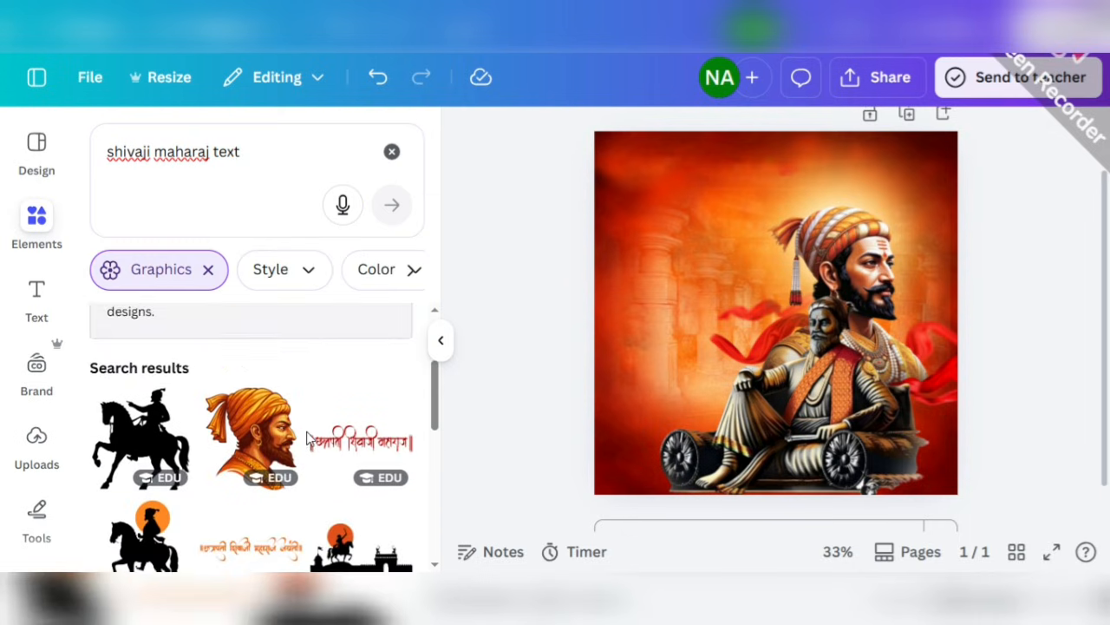
scroll(307, 438, "down", 5)
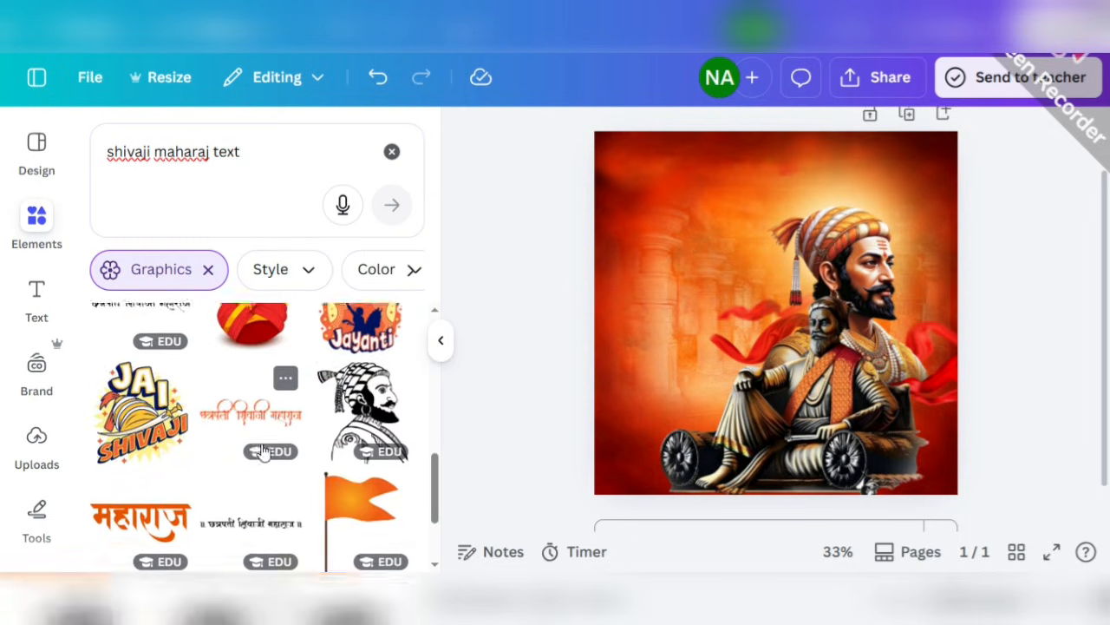
scroll(263, 451, "down", 10)
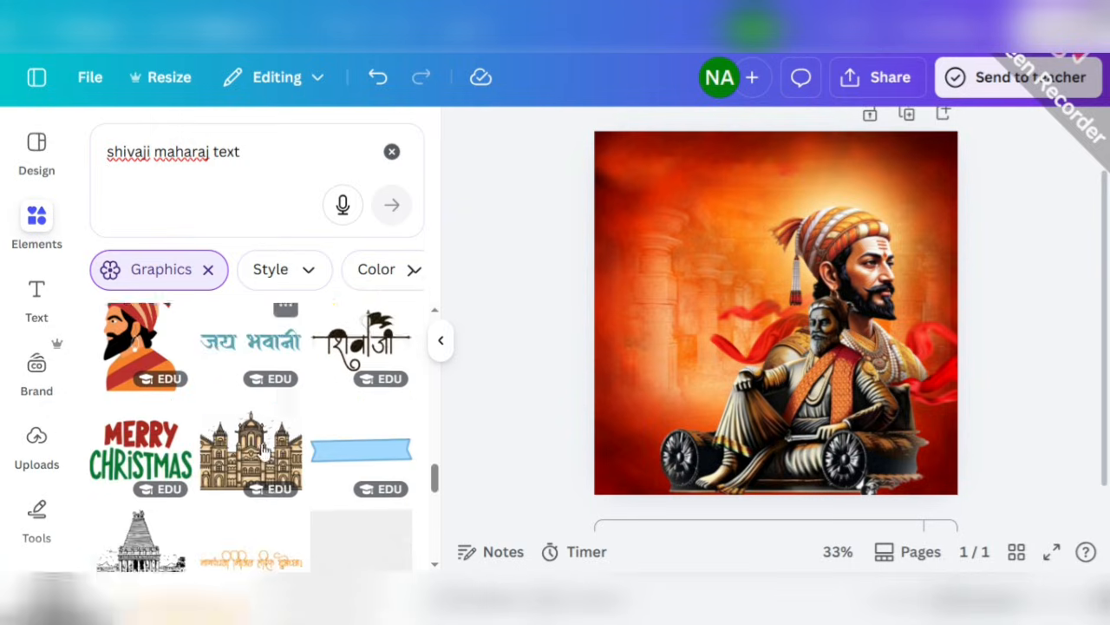
scroll(262, 451, "down", 10)
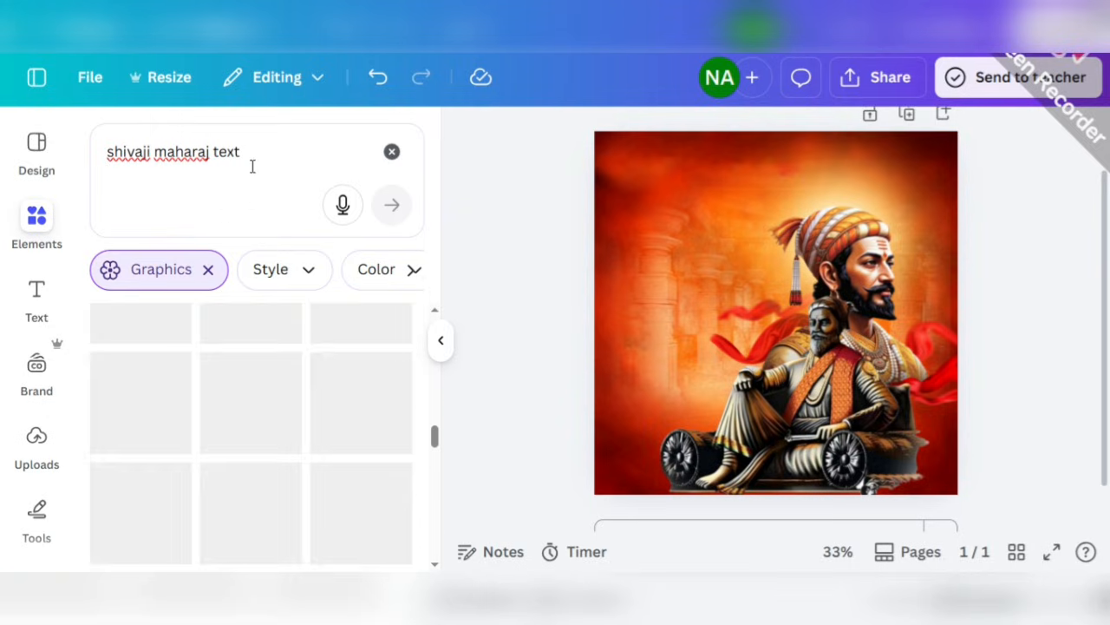
left_click(256, 158)
key("BackSpace")
key("BackSpace")
key("BackSpace")
key("BackSpace")
key("BackSpace")
key("Return")
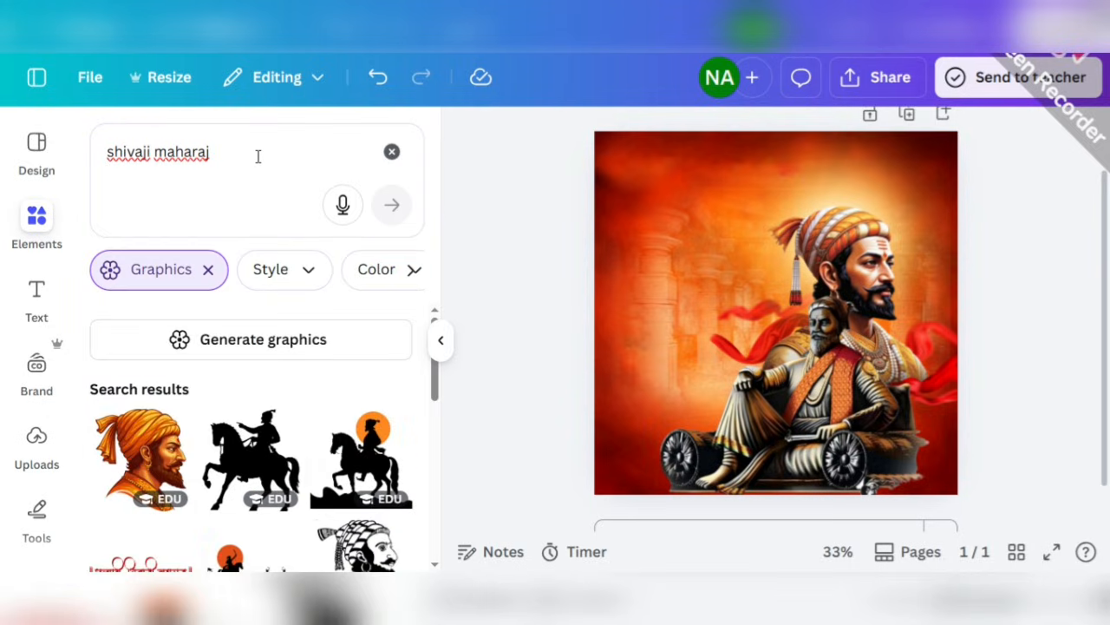
- Add the orange छत्रपती शिवाजी महाराज calligraphy graphic to the page and place it beside the portrait's turban
scroll(273, 501, "down", 2)
scroll(208, 470, "down", 3)
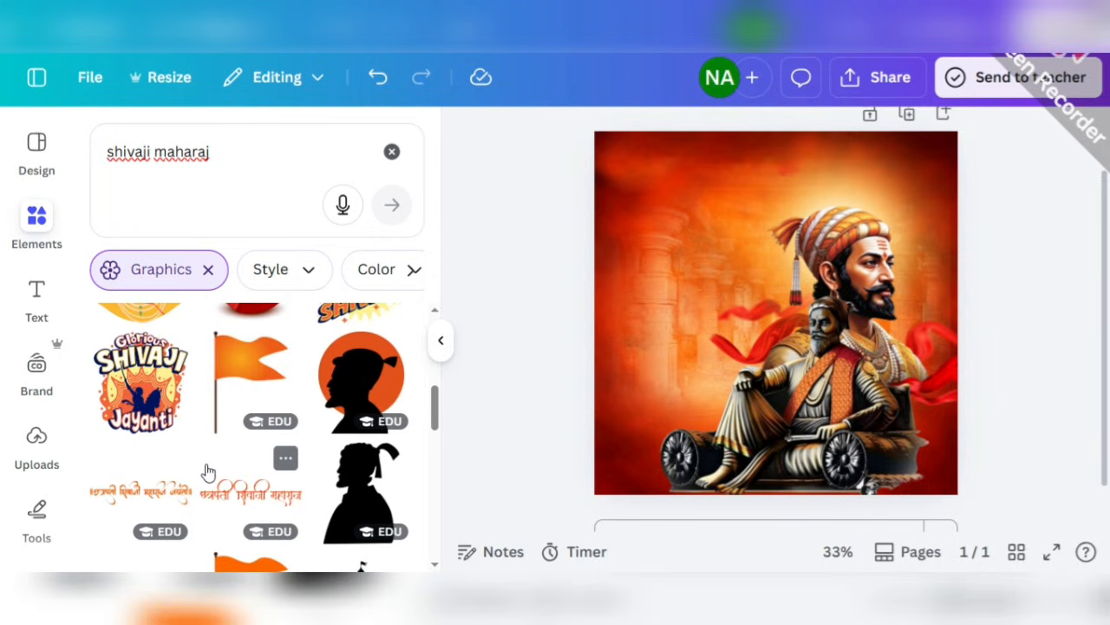
left_click(272, 503)
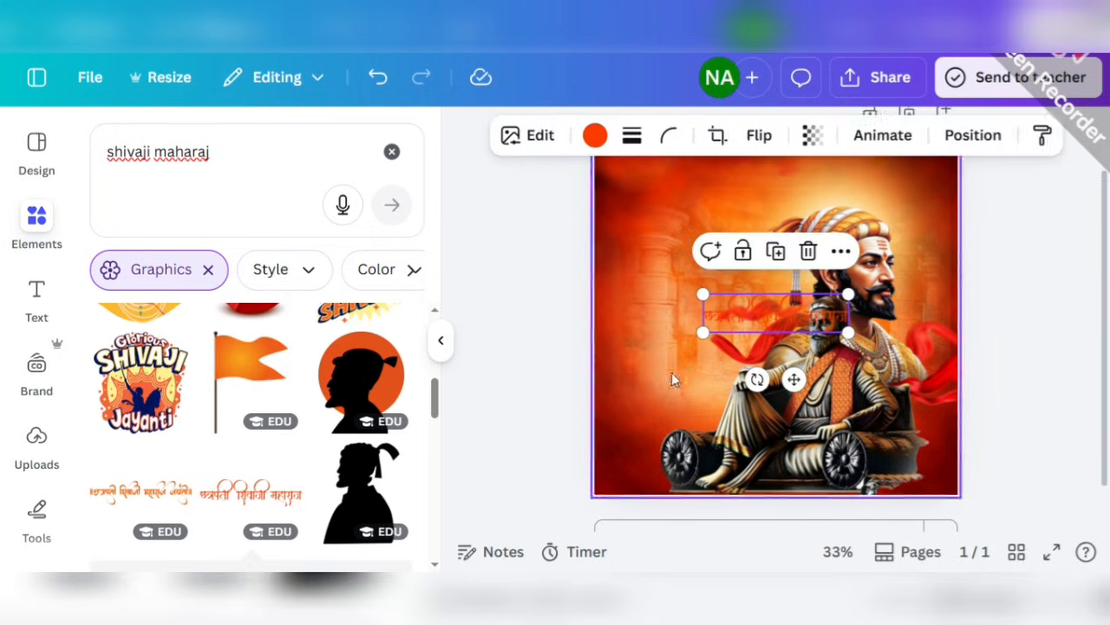
left_click_drag(749, 301, 666, 229)
- Recolour the calligraphy graphic black and move it slightly higher on the page
left_click(575, 147)
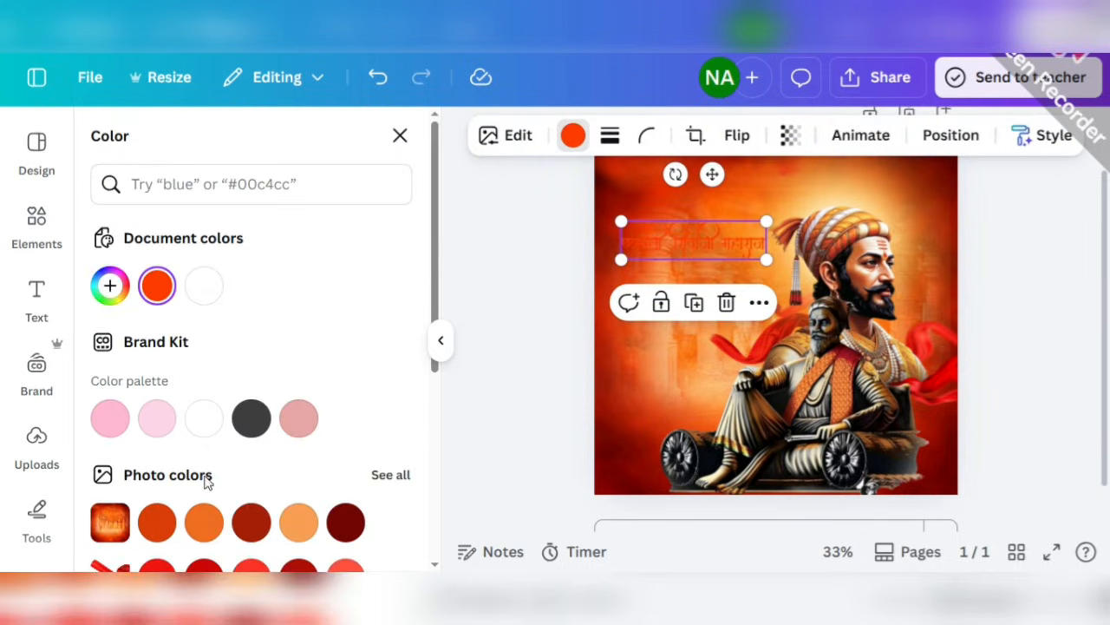
scroll(130, 493, "down", 3)
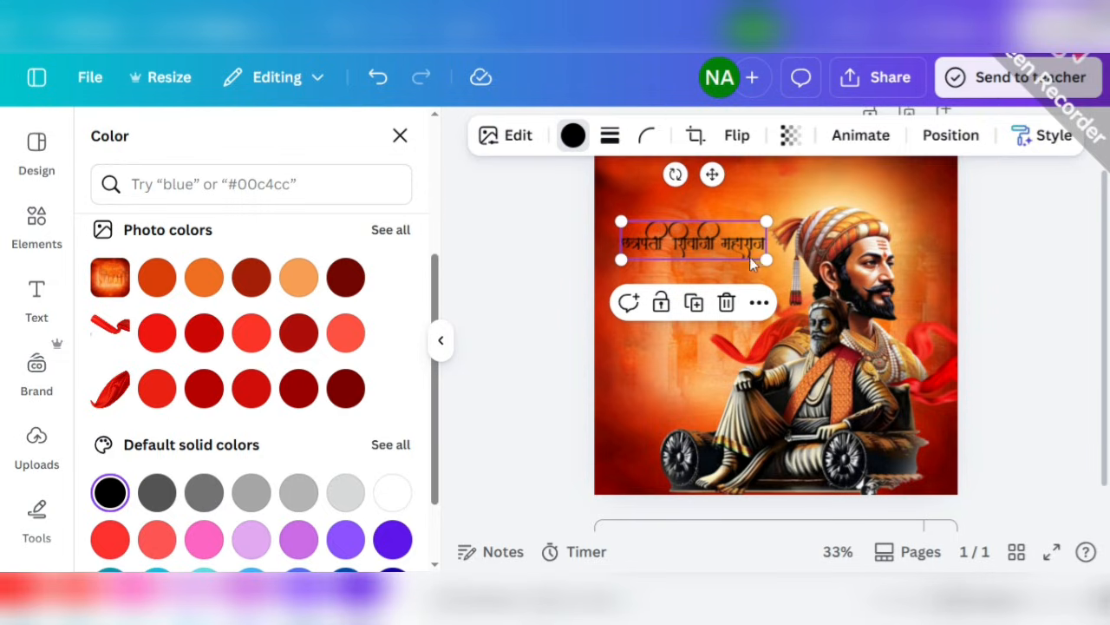
left_click_drag(672, 234, 674, 217)
left_click(400, 135)
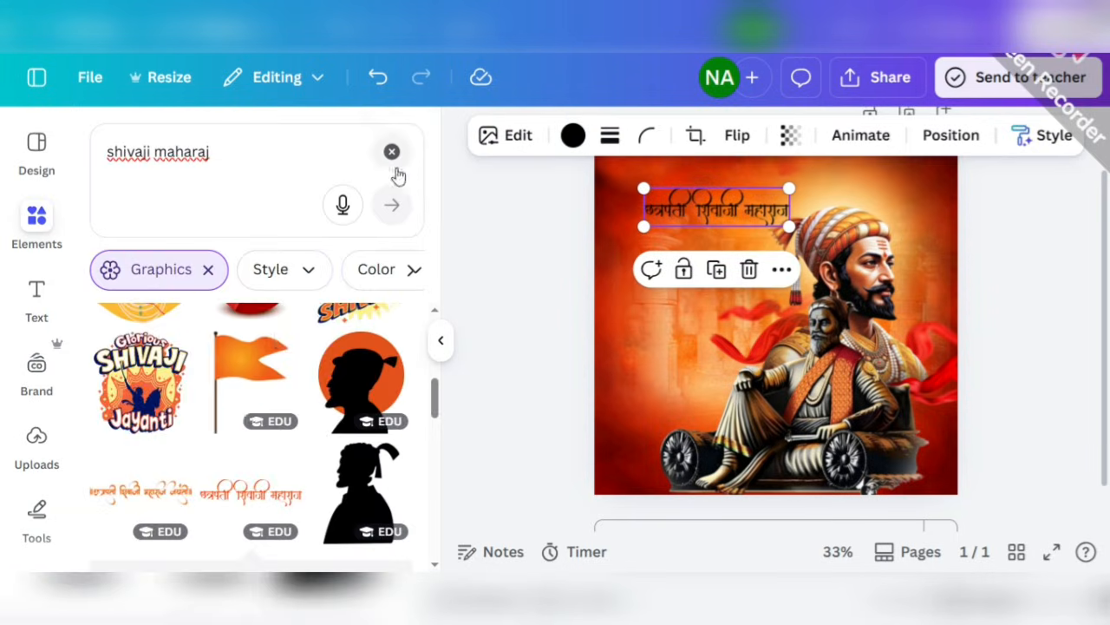
- Look through more of the "shivaji maharaj" graphics for alternative title lettering
scroll(249, 418, "down", 3)
scroll(260, 464, "down", 10)
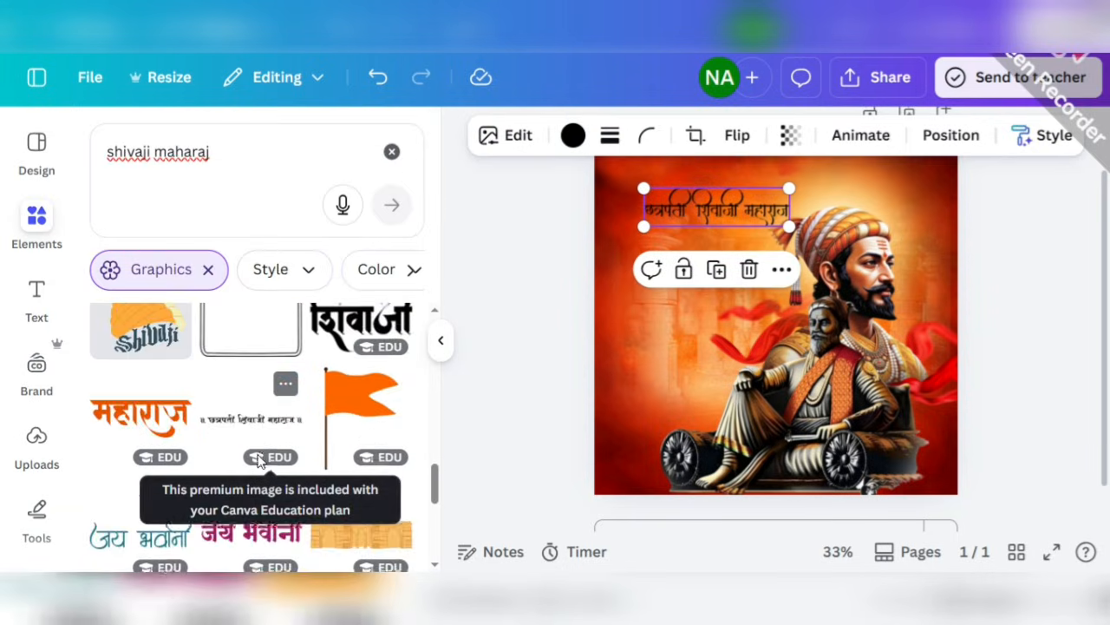
scroll(264, 469, "up", 2)
scroll(265, 468, "down", 8)
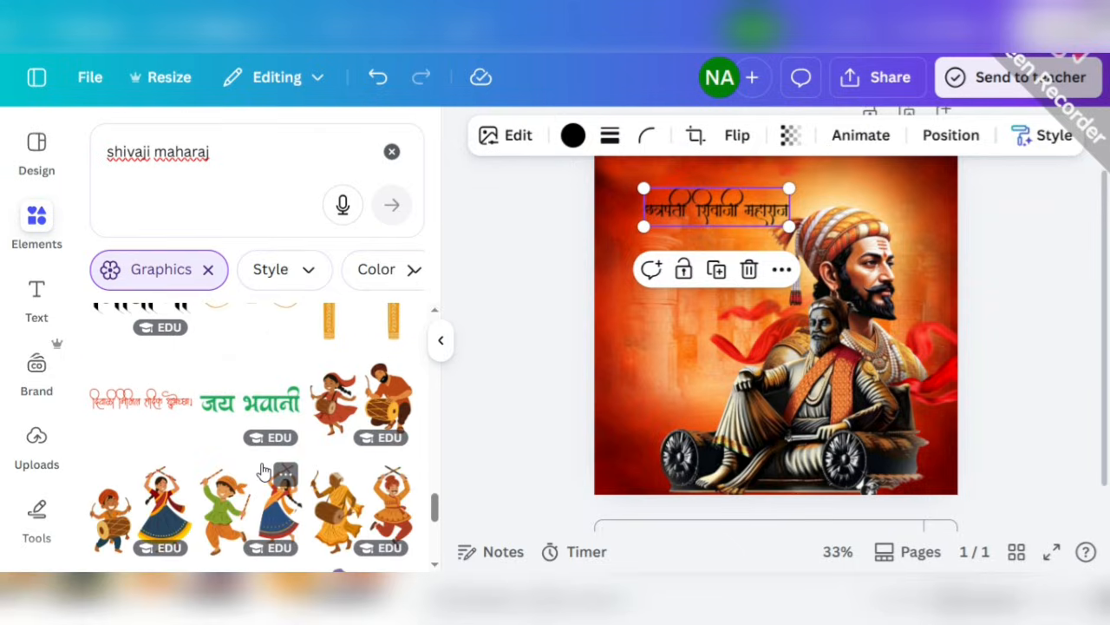
scroll(264, 468, "down", 10)
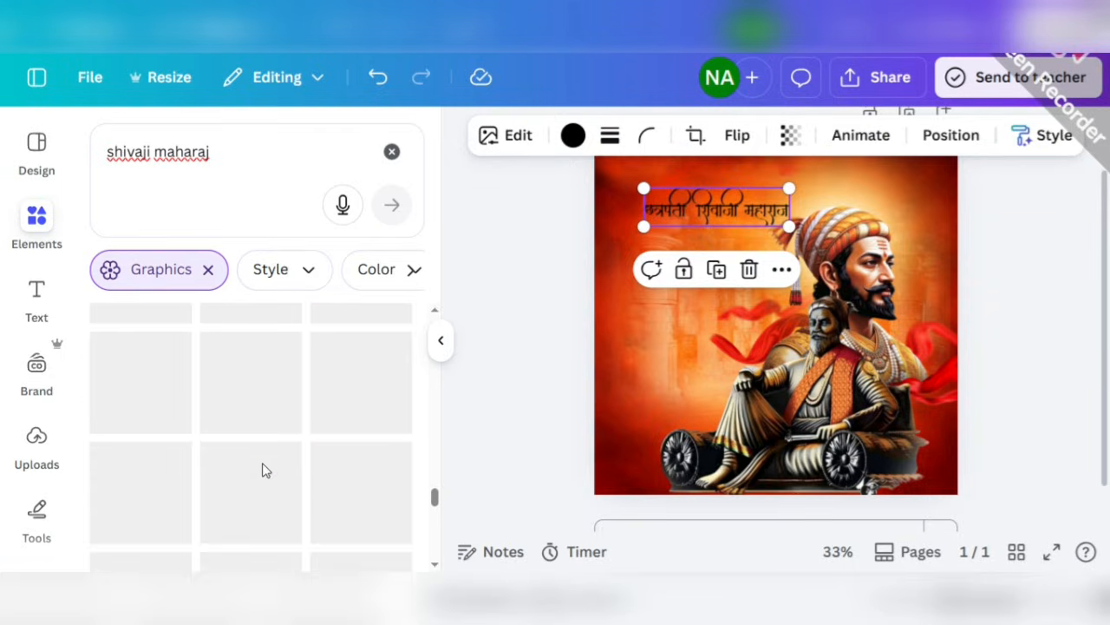
left_click(440, 340)
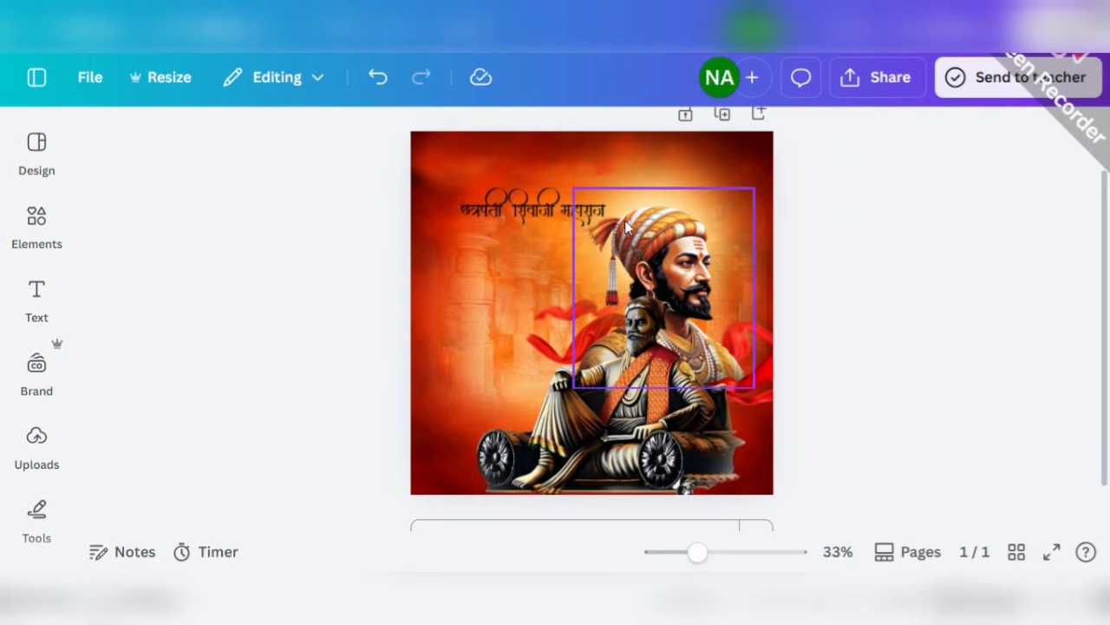
- Shift the black calligraphy graphic away from the turban and delete it from the page
left_click_drag(540, 217, 517, 225)
left_click(862, 301)
left_click(536, 224)
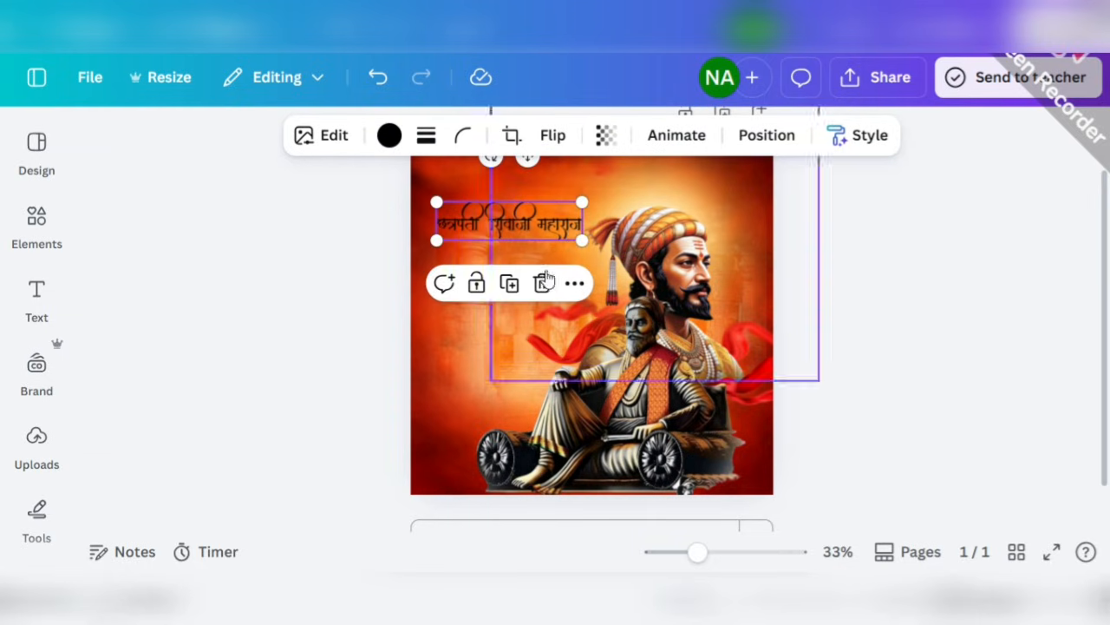
left_click(543, 282)
- Switch to Pinterest and search for "chatrpati shivaji maharaj text png"
left_click(587, 564)
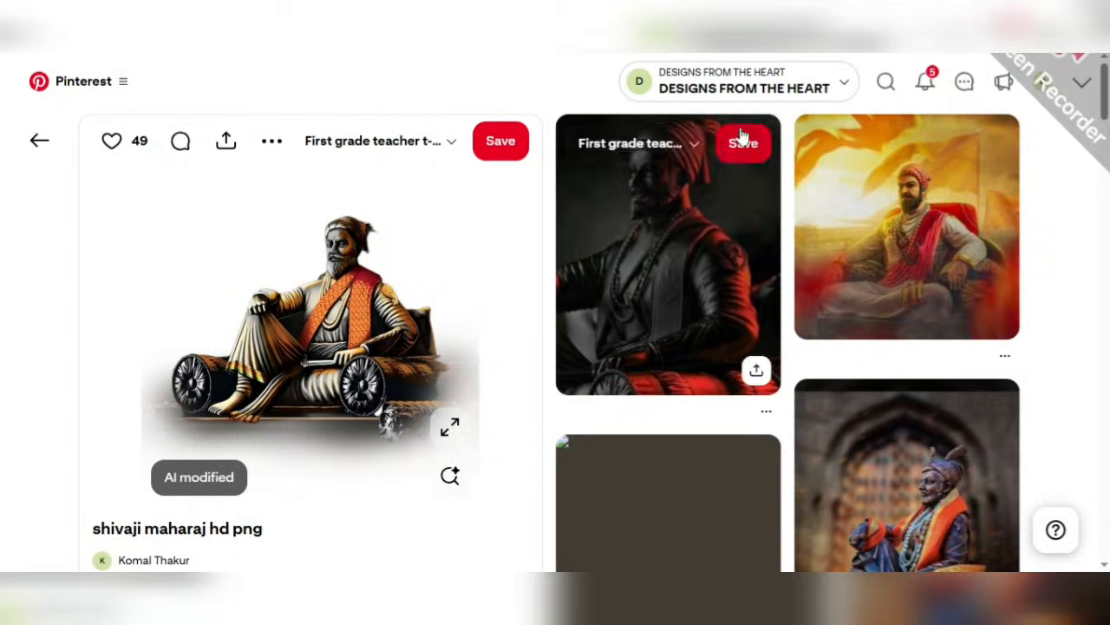
left_click(887, 82)
type("cghatrpati")
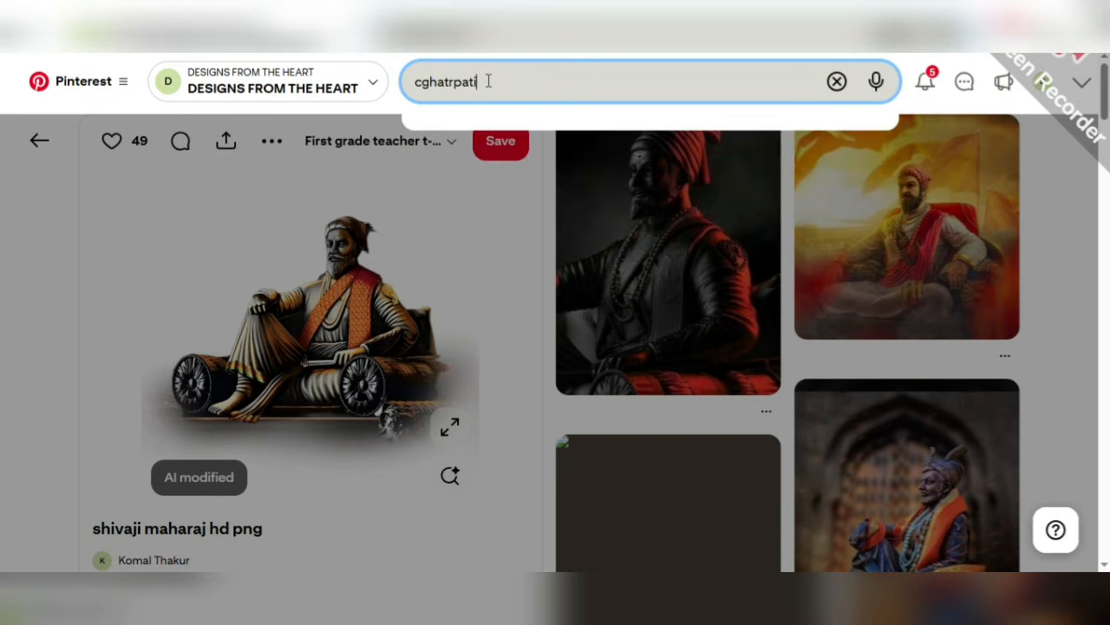
key("BackSpace")
key("BackSpace")
key("BackSpace")
key("BackSpace")
key("BackSpace")
key("BackSpace")
key("BackSpace")
type("chatr")
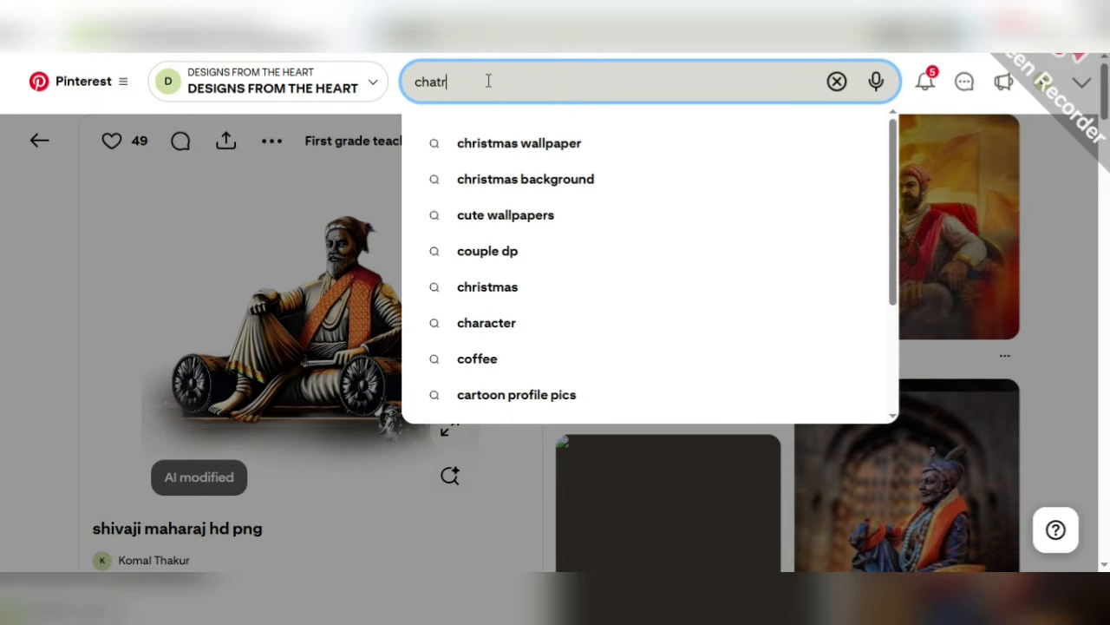
type("pati sh")
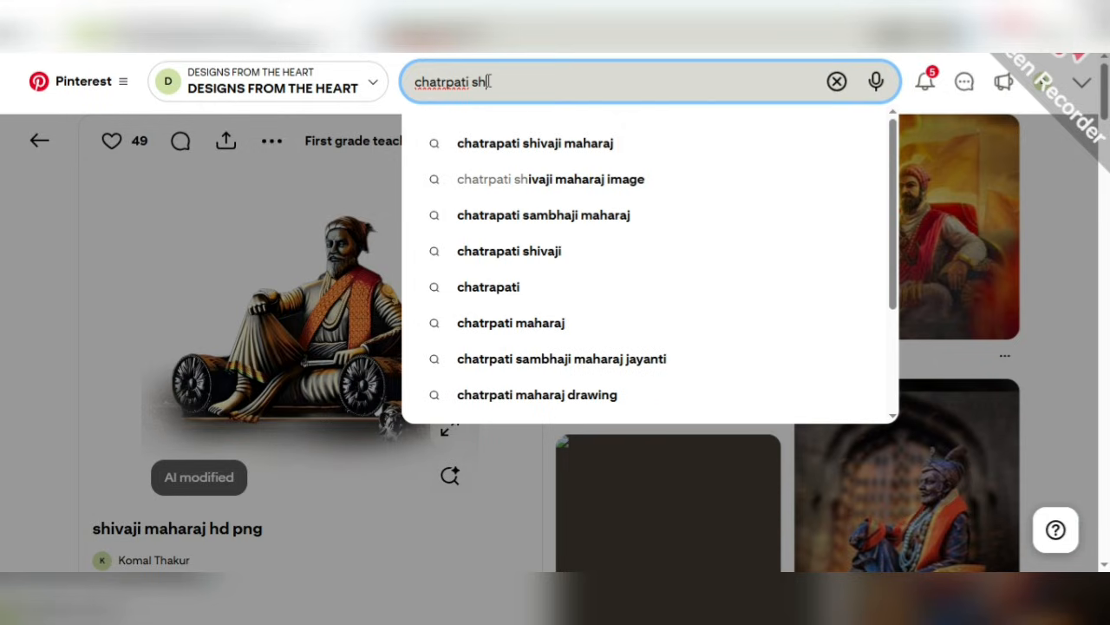
type("ivaji maharaj")
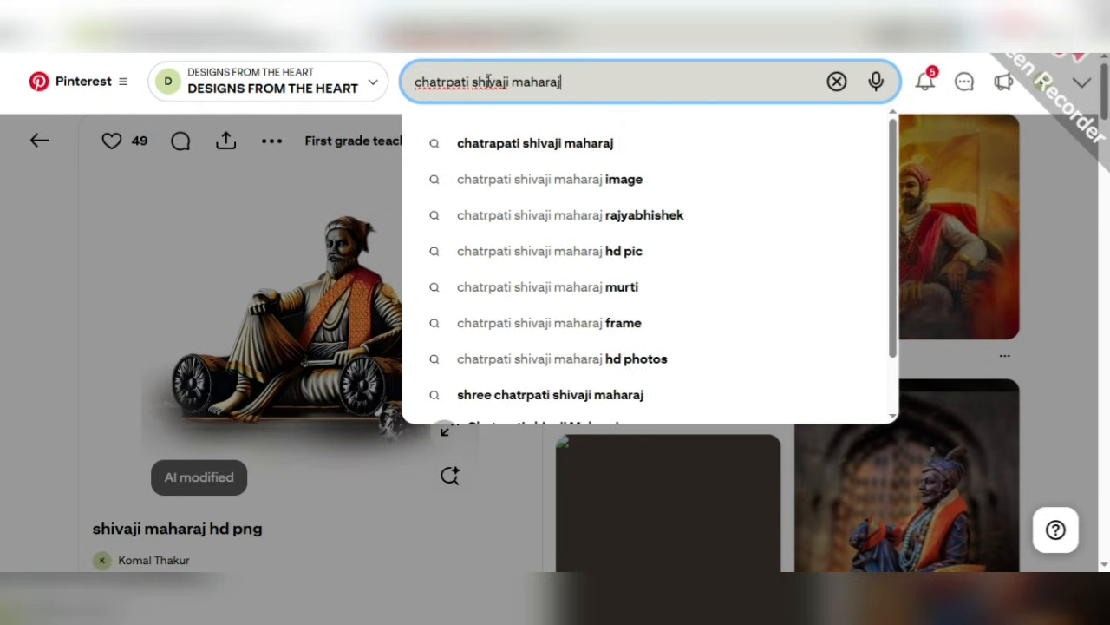
type(" tex")
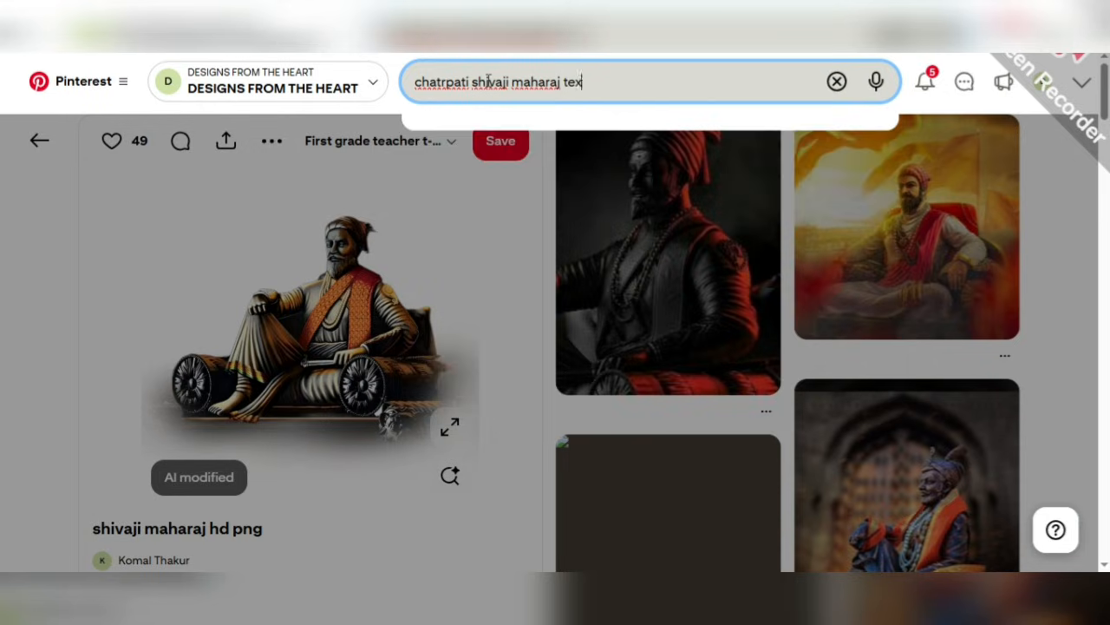
type("t png")
key("Return")
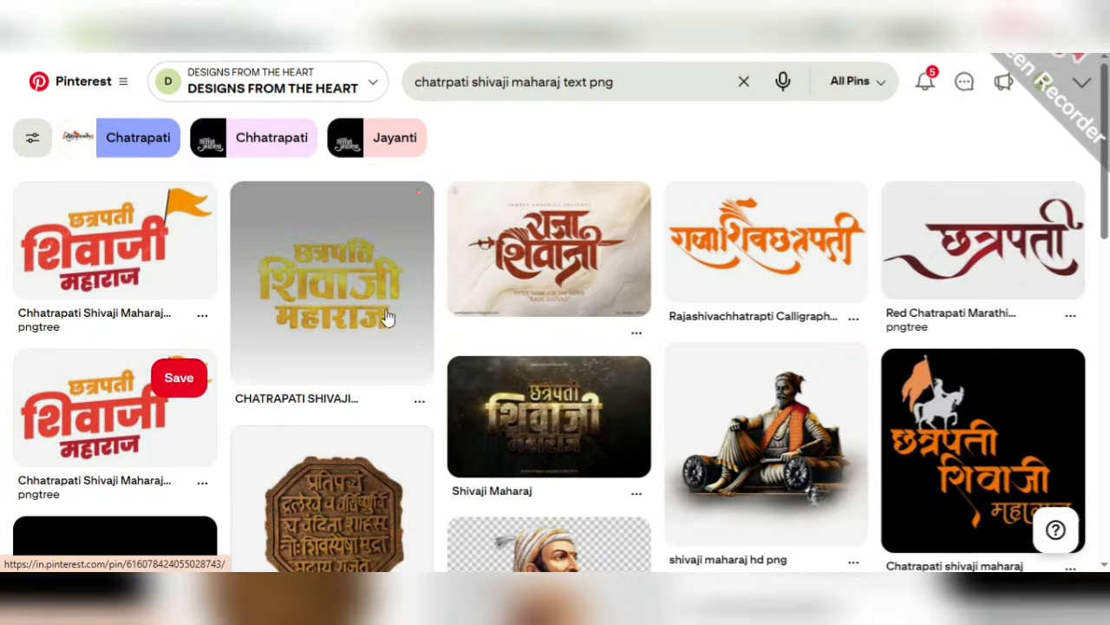
- Look through the Pinterest results for Marathi calligraphy suitable as title and greeting lettering on the poster
scroll(751, 296, "down", 4)
scroll(748, 297, "up", 3)
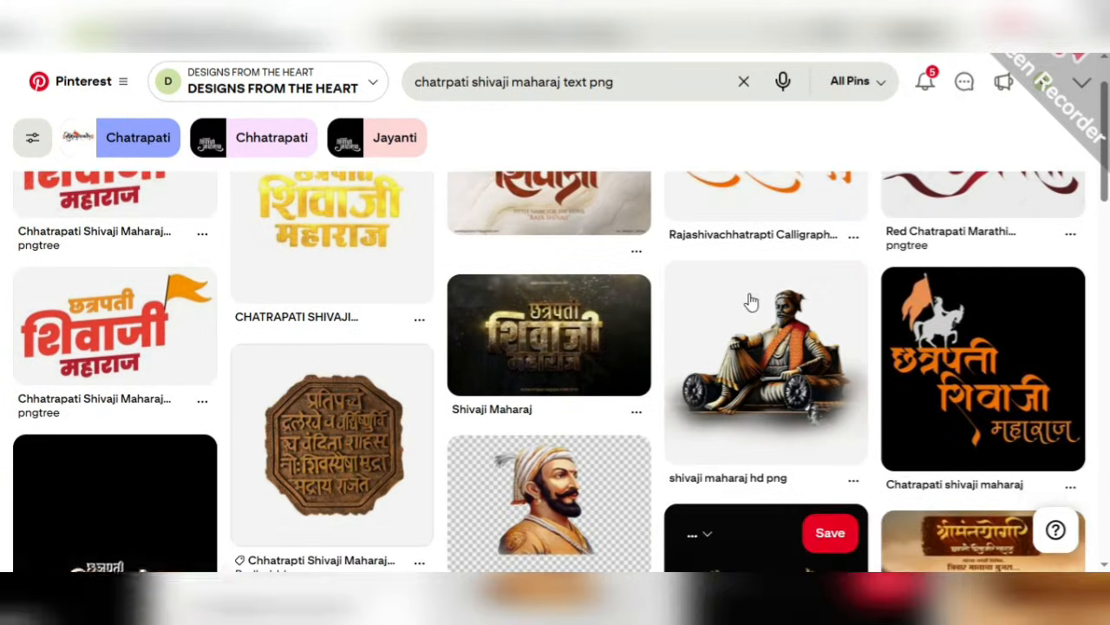
scroll(701, 364, "down", 4)
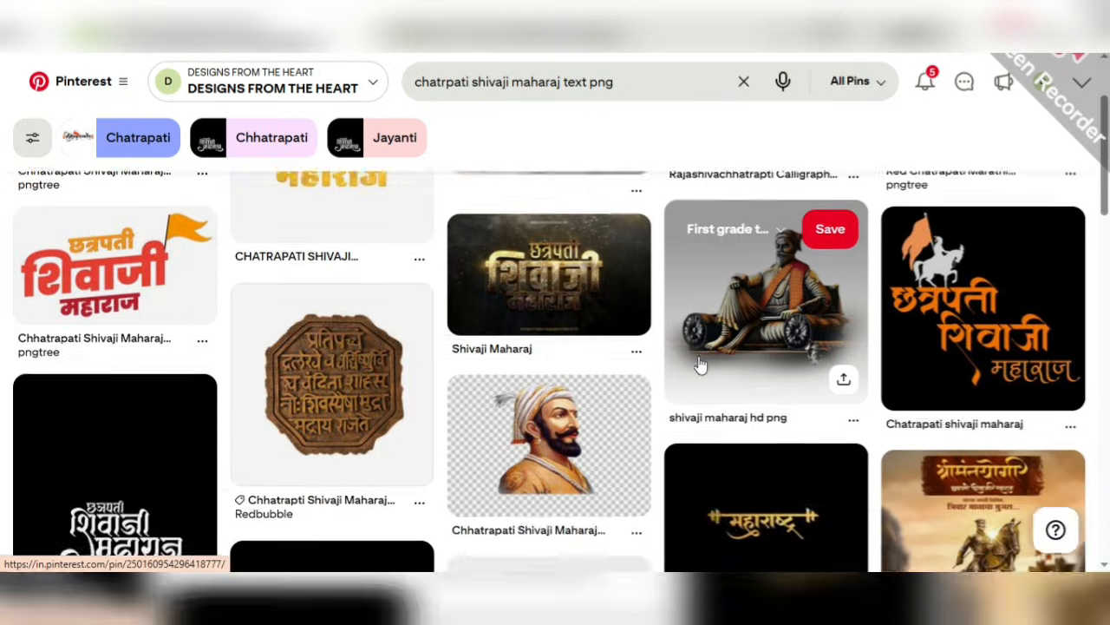
scroll(362, 421, "down", 3)
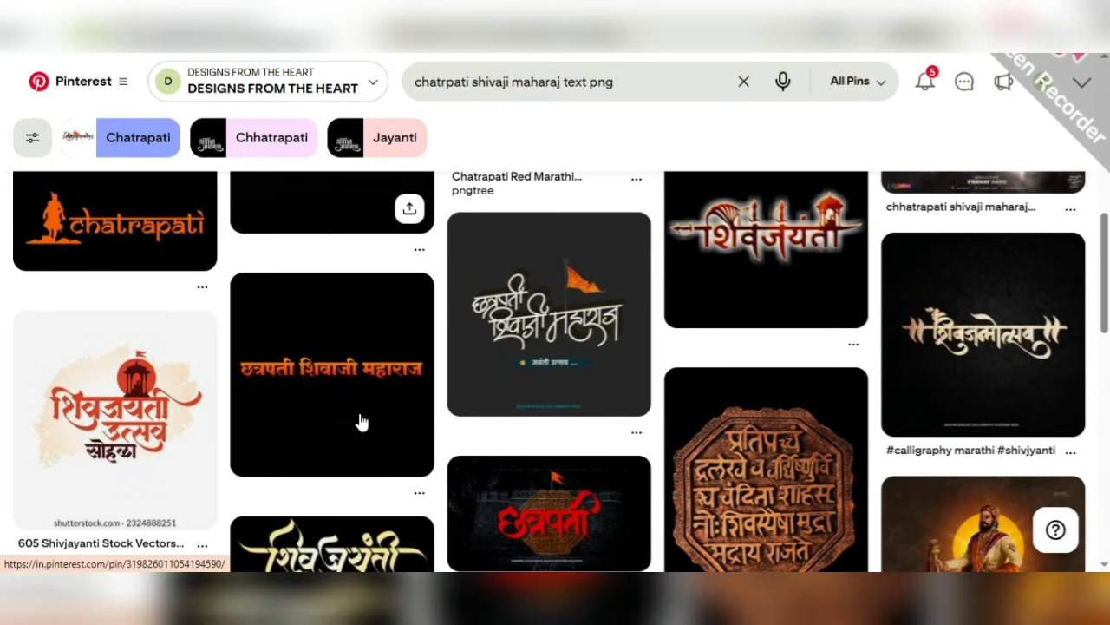
scroll(362, 421, "down", 2)
scroll(331, 451, "down", 7)
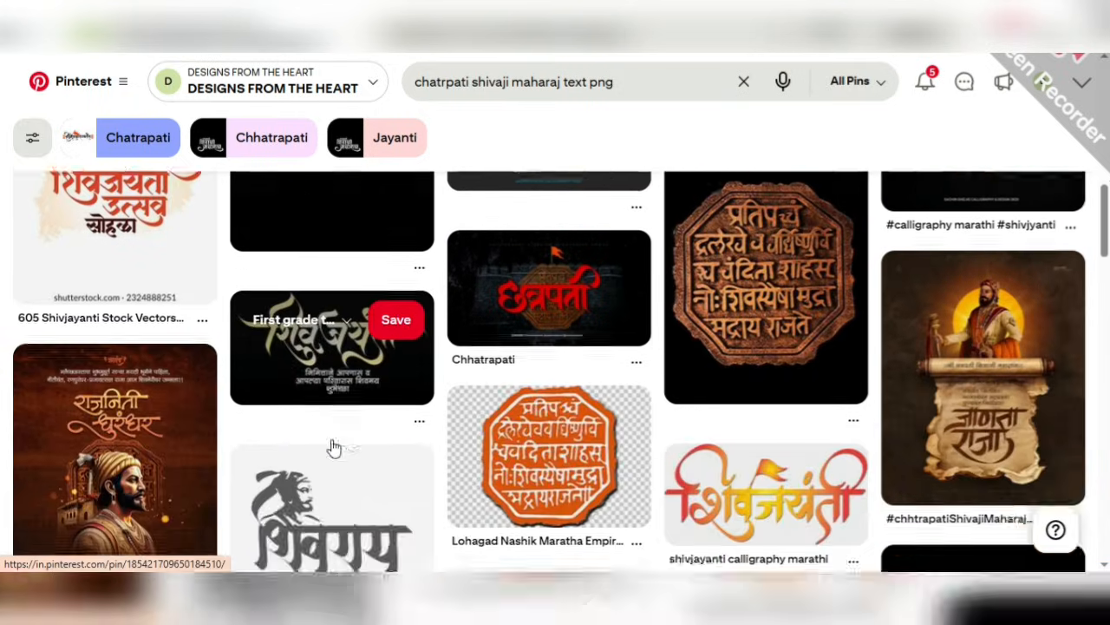
scroll(331, 443, "down", 4)
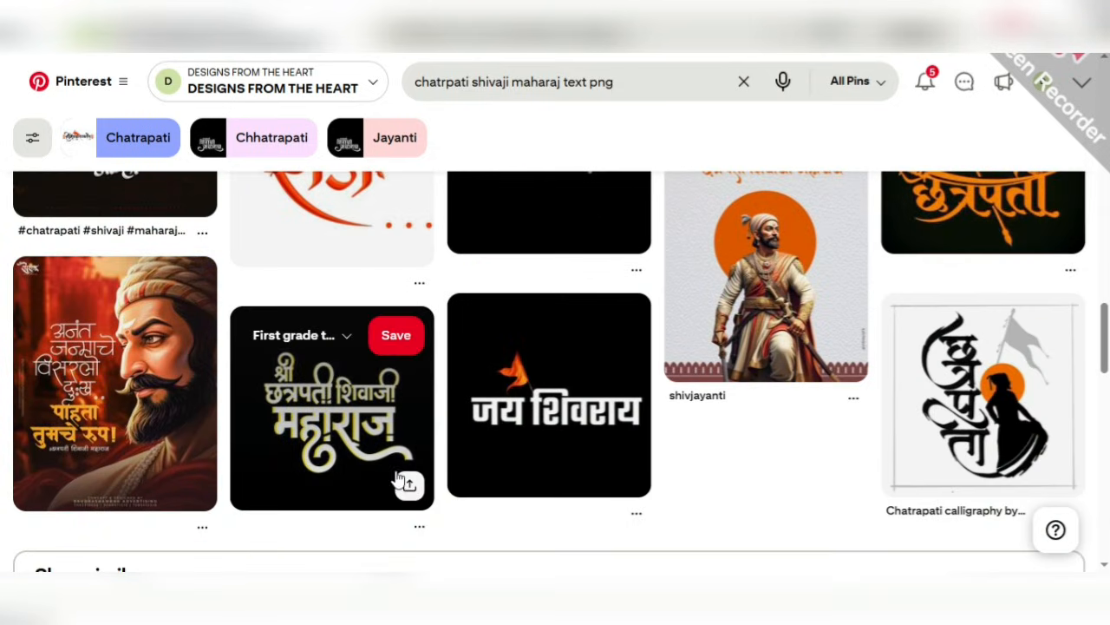
scroll(360, 456, "down", 8)
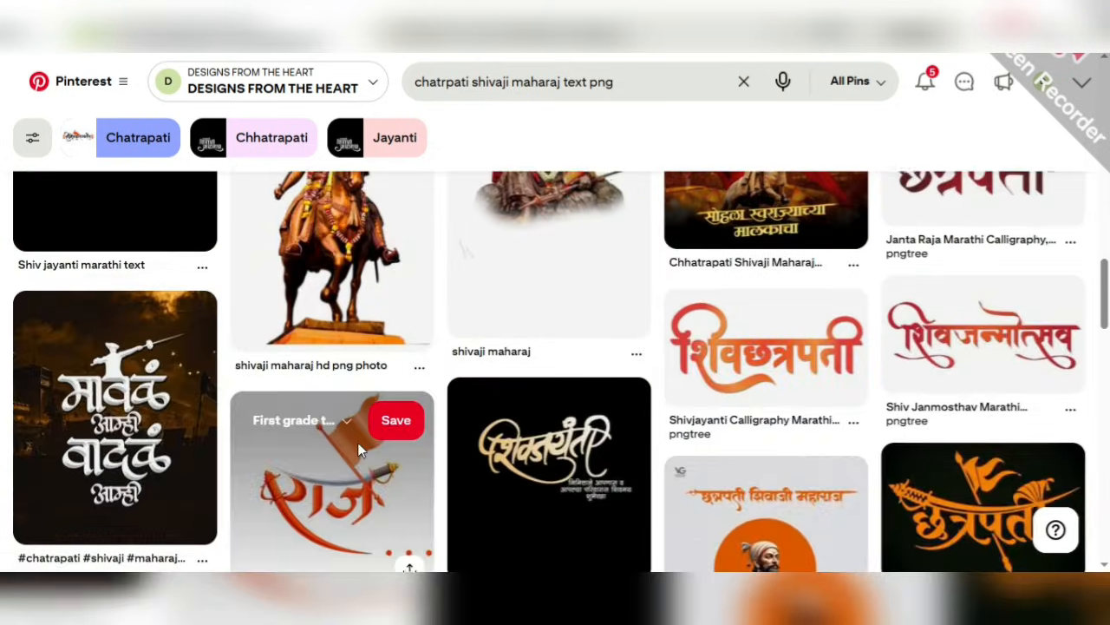
scroll(360, 451, "up", 7)
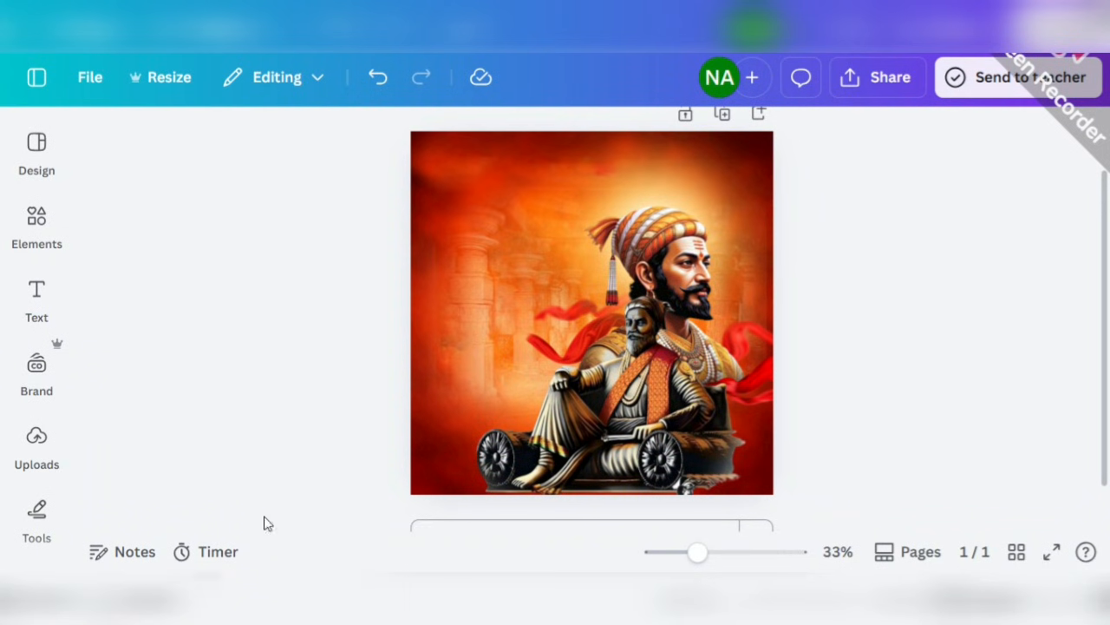
- Switch to Canva, add the uploaded मानाचा मुजरा lettering image, scale it to about 419 × 236 px and place it left of the portrait
left_click(36, 447)
scroll(221, 468, "down", 5)
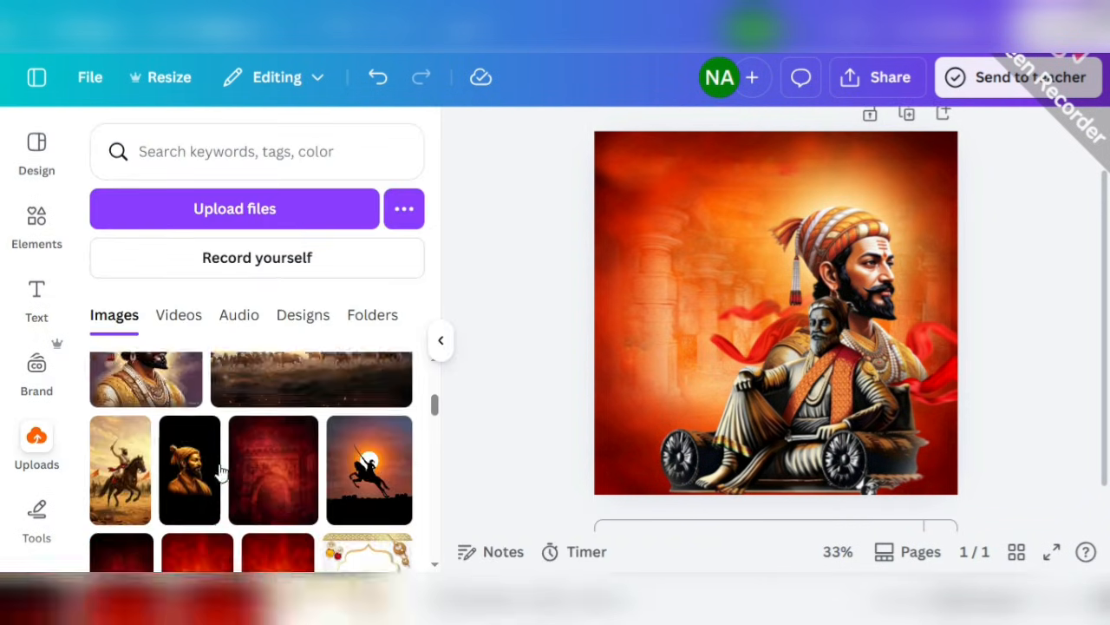
scroll(221, 468, "down", 10)
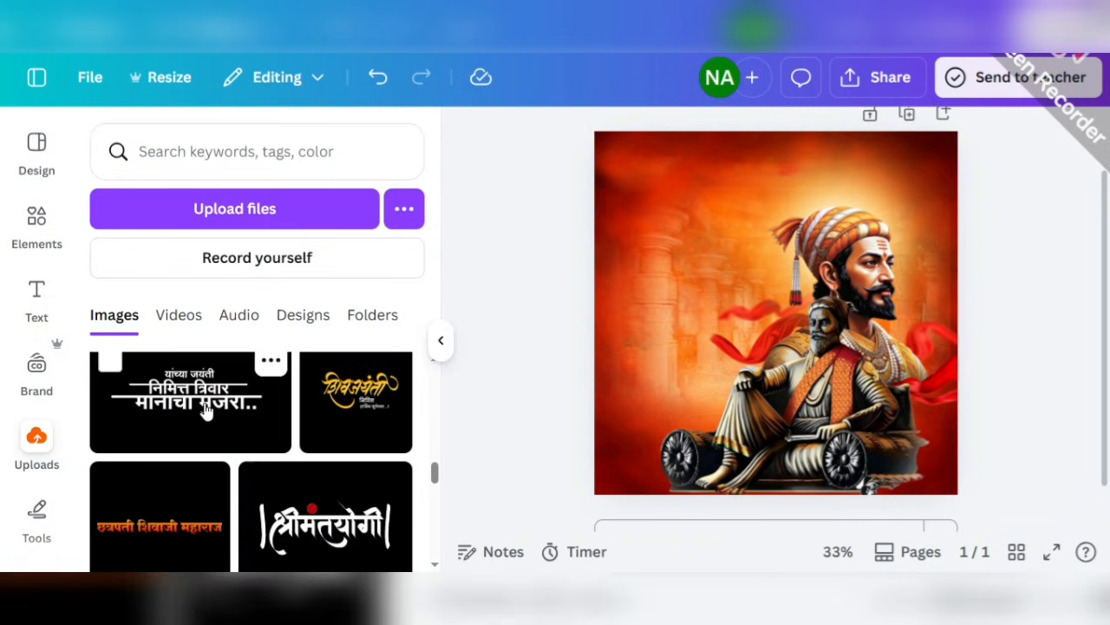
left_click(206, 412)
left_click_drag(773, 310, 739, 320)
left_click_drag(860, 385, 751, 357)
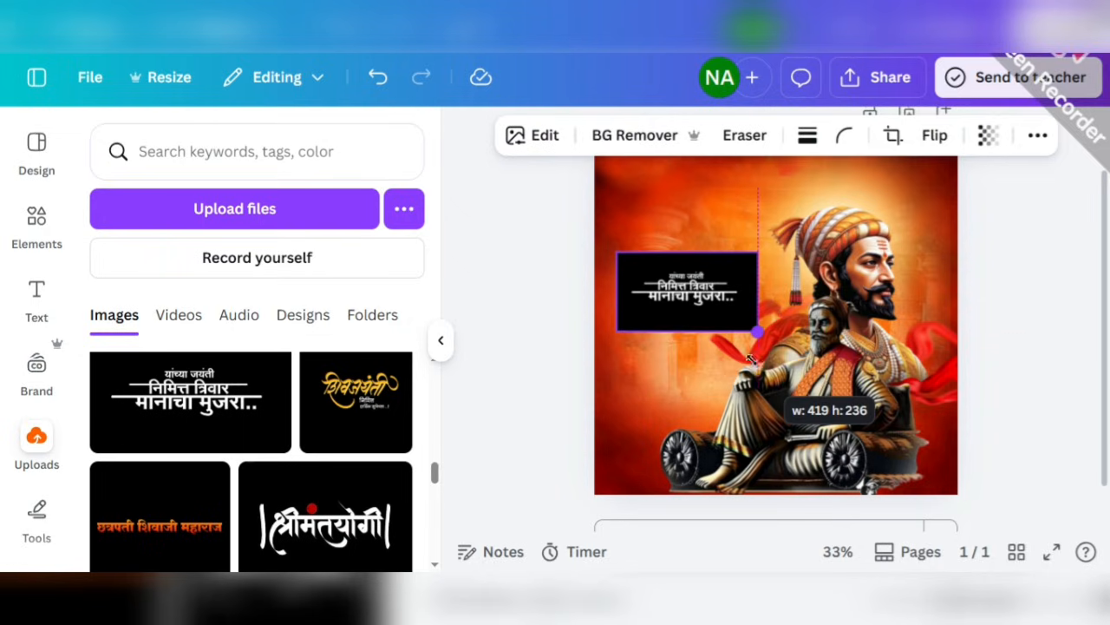
left_click_drag(704, 311, 703, 335)
- Add the uploaded श्रीमंतयोगी lettering image, crop its black area above and below, shrink it slightly and move it near the page's top edge
left_click(318, 539)
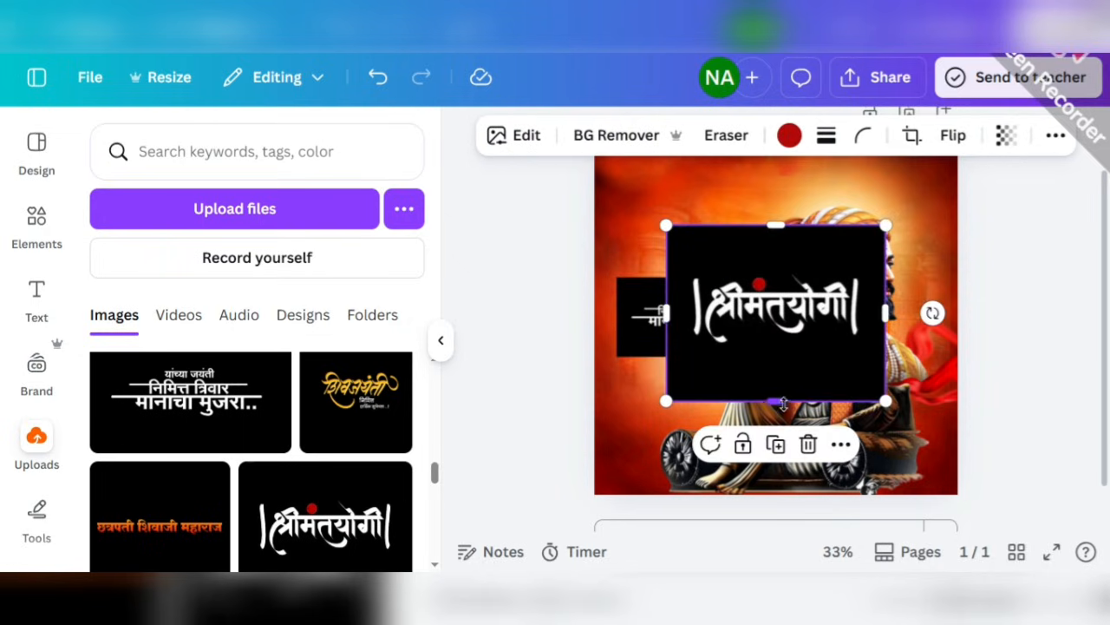
left_click_drag(783, 403, 783, 359)
left_click_drag(775, 227, 775, 260)
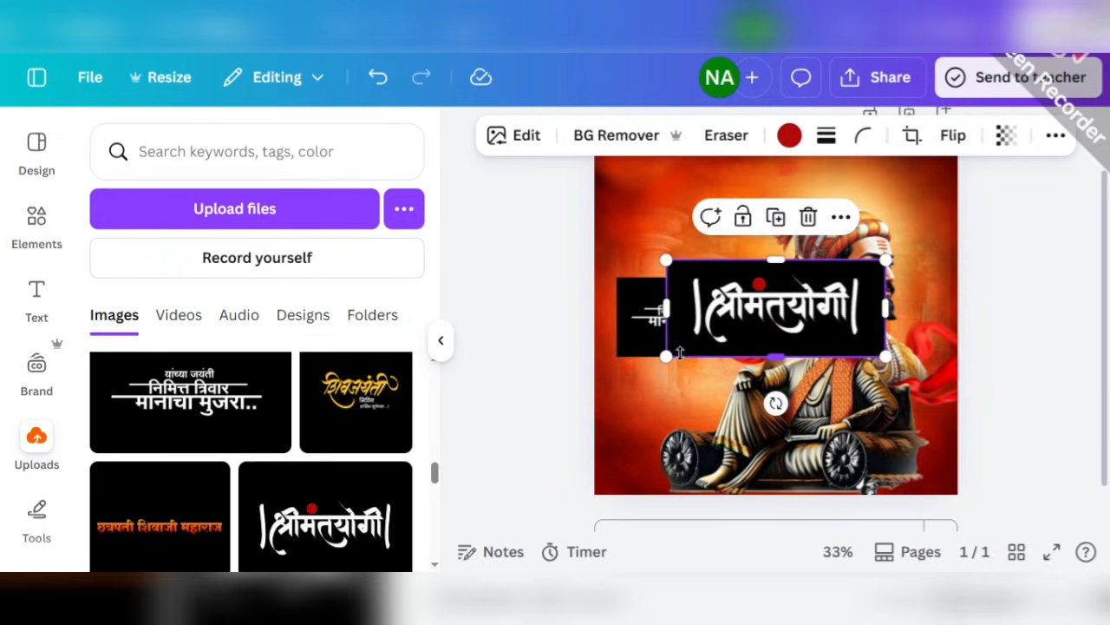
left_click_drag(667, 357, 686, 348)
left_click_drag(775, 314, 775, 207)
scroll(252, 530, "up", 2)
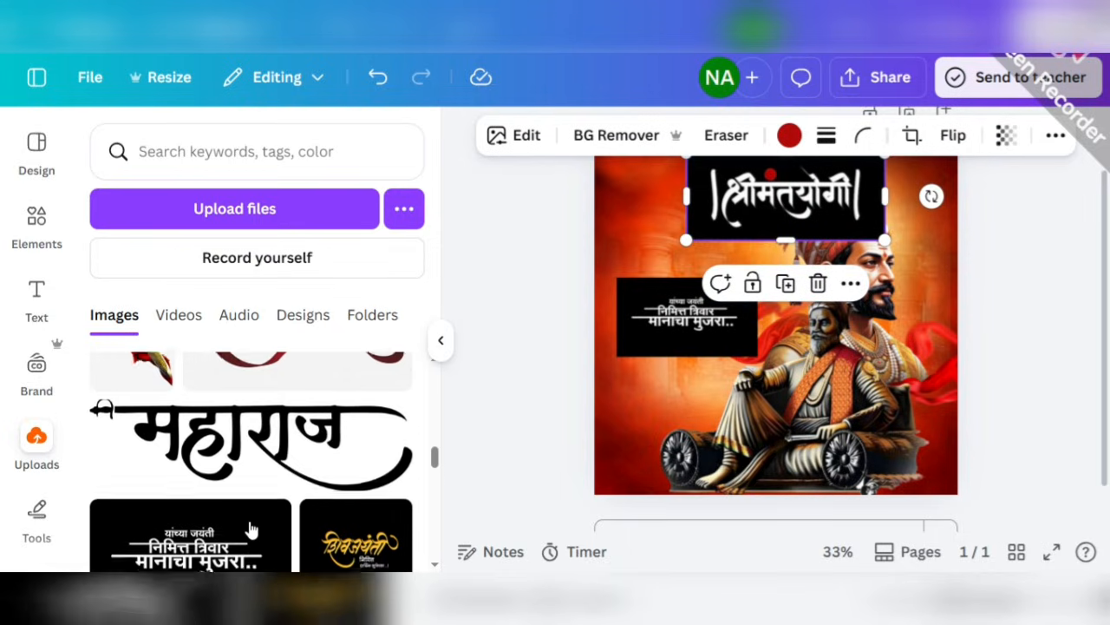
scroll(250, 530, "up", 10)
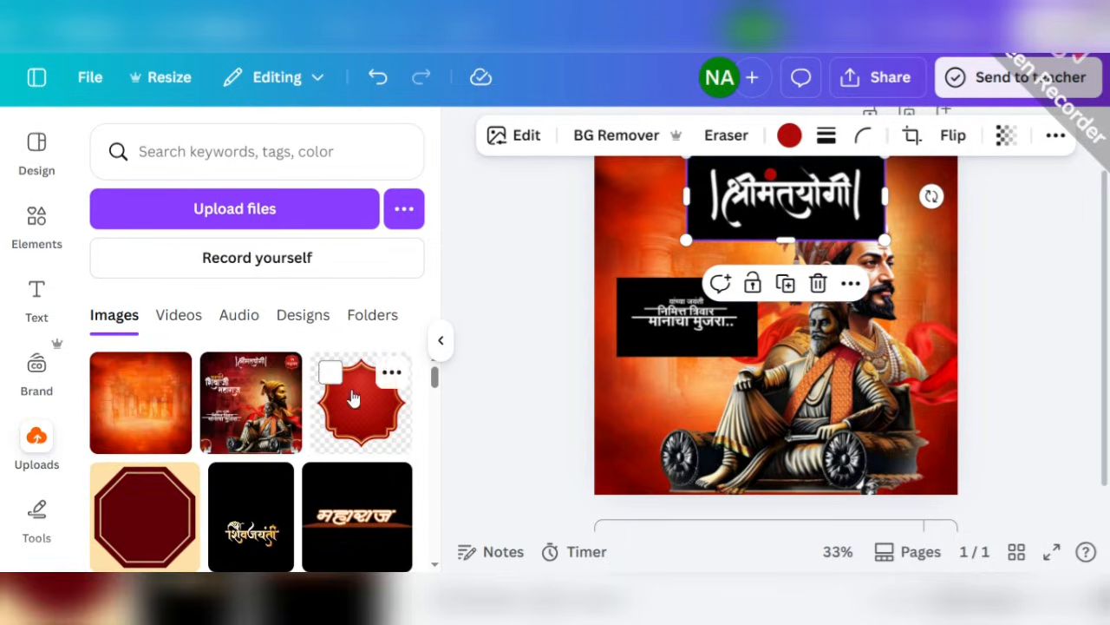
- Remove the black backgrounds from the श्रीमंतयोगी and मानाचा मुजरा lettering images
left_click(441, 340)
left_click(852, 332)
left_click(608, 208)
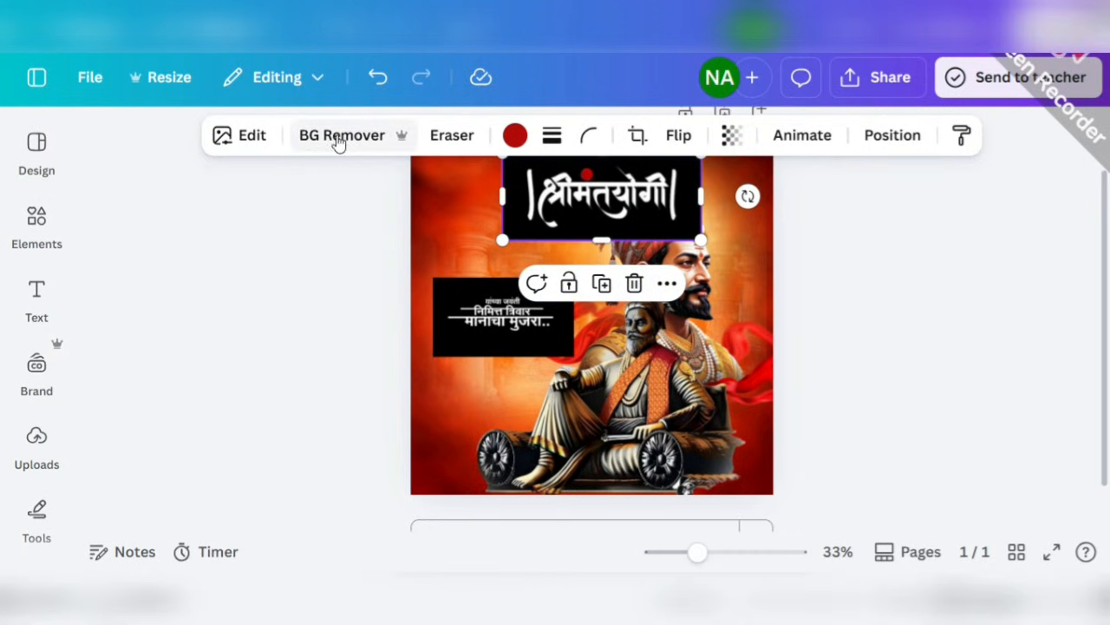
left_click(339, 137)
left_click(503, 316)
left_click(334, 135)
left_click(309, 265)
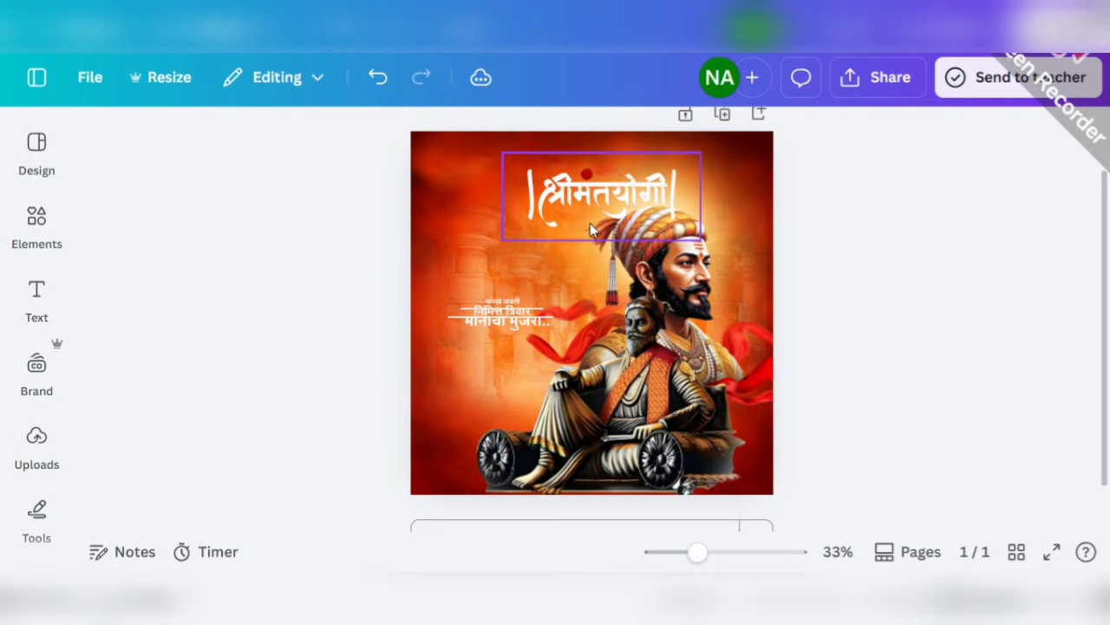
- Shrink the श्रीमंतयोगी lettering and centre it along the page's top edge
left_click(590, 223)
scroll(761, 315, "up", 2)
left_click_drag(629, 241, 631, 240)
left_click_drag(590, 284, 588, 252)
left_click_drag(692, 281, 600, 243)
left_click(584, 300)
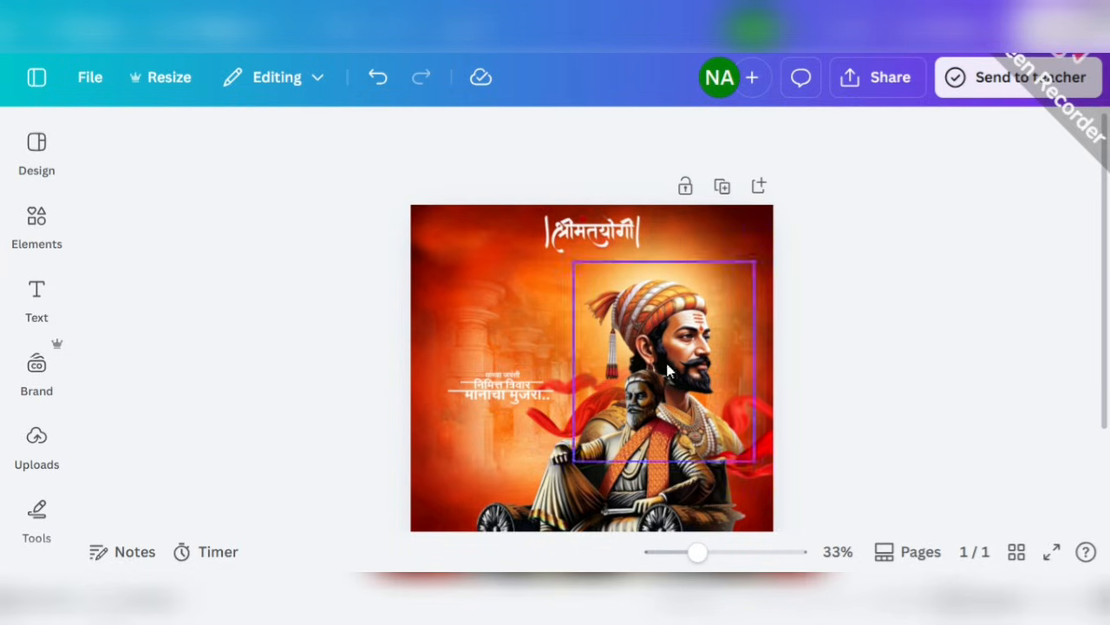
- Enlarge the मानाचा मुजरा lettering to about 595 × 335 px and place it left of the seated figure, beside the red ribbon
left_click_drag(510, 388, 487, 388)
left_click_drag(562, 357, 606, 333)
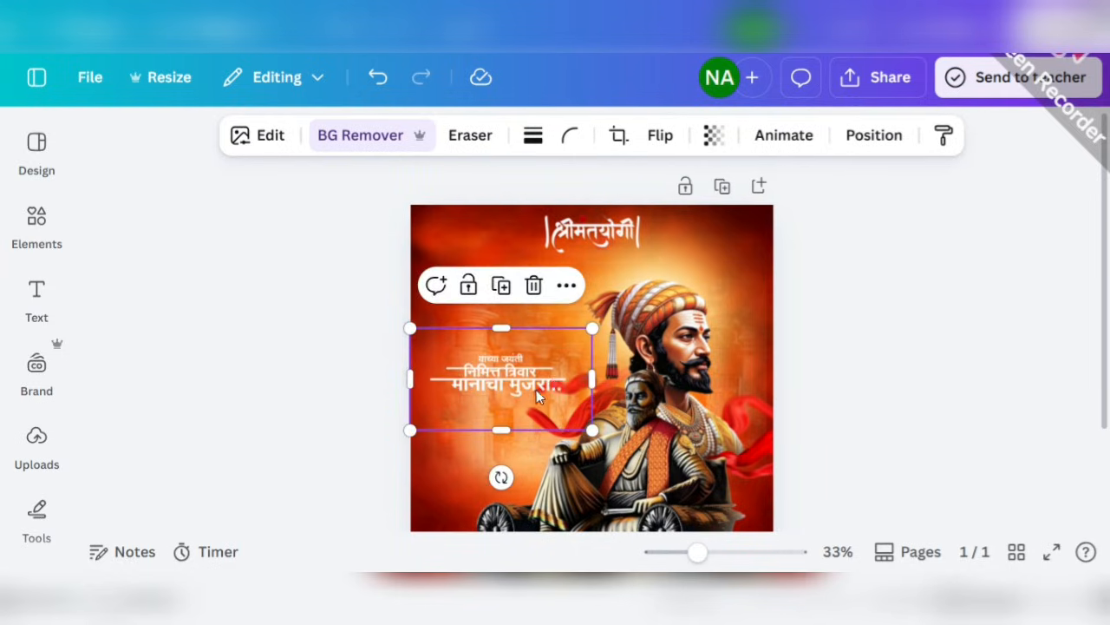
left_click_drag(536, 390, 511, 473)
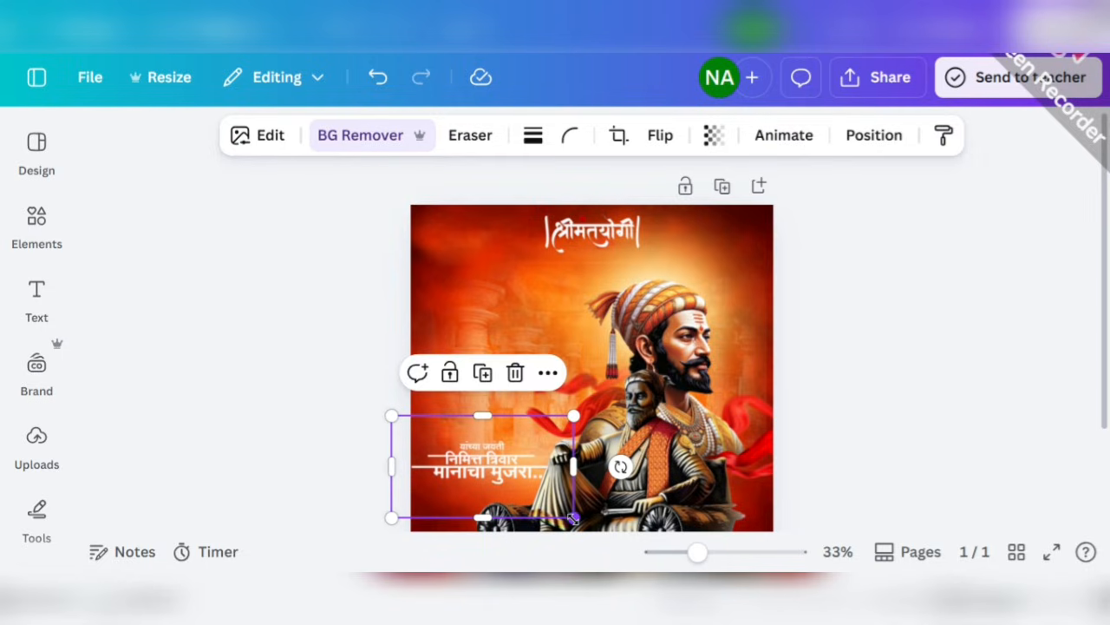
mouse_move(574, 517)
left_mouse_down()
mouse_move(528, 492)
mouse_move(588, 528)
left_mouse_up()
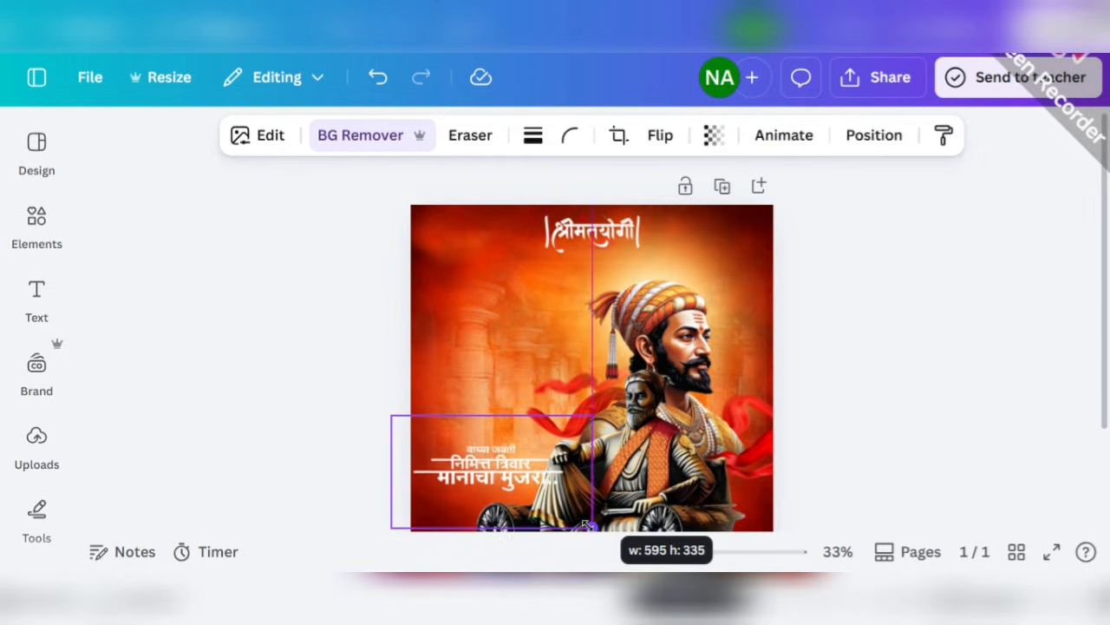
left_click_drag(529, 477, 531, 422)
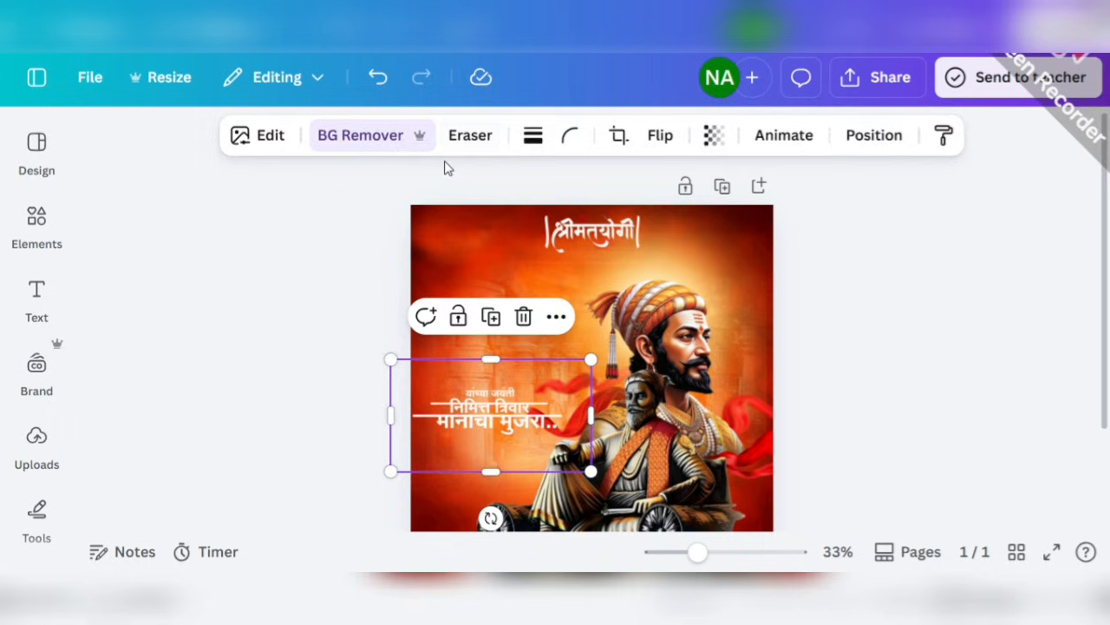
- Shrink the मानाचा मुजरा lettering and place it lower on the page, just above the seat's front wheel-shaped bolster
left_click(854, 329)
mouse_move(699, 552)
left_mouse_down()
mouse_move(734, 552)
mouse_move(694, 552)
left_mouse_up()
left_click(518, 408)
left_click_drag(517, 408, 519, 461)
left_click_drag(593, 486, 561, 468)
left_click_drag(496, 429, 501, 430)
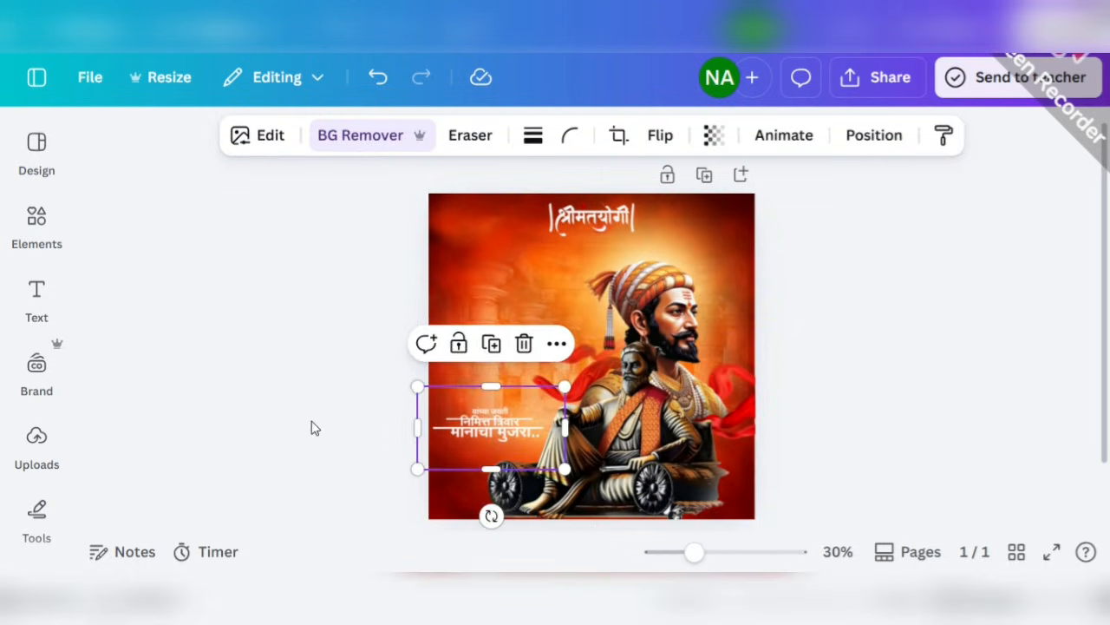
left_click_drag(695, 553, 707, 553)
mouse_move(443, 395)
left_mouse_down()
mouse_move(443, 413)
mouse_move(454, 397)
left_mouse_up()
left_click(326, 403)
left_click(298, 408)
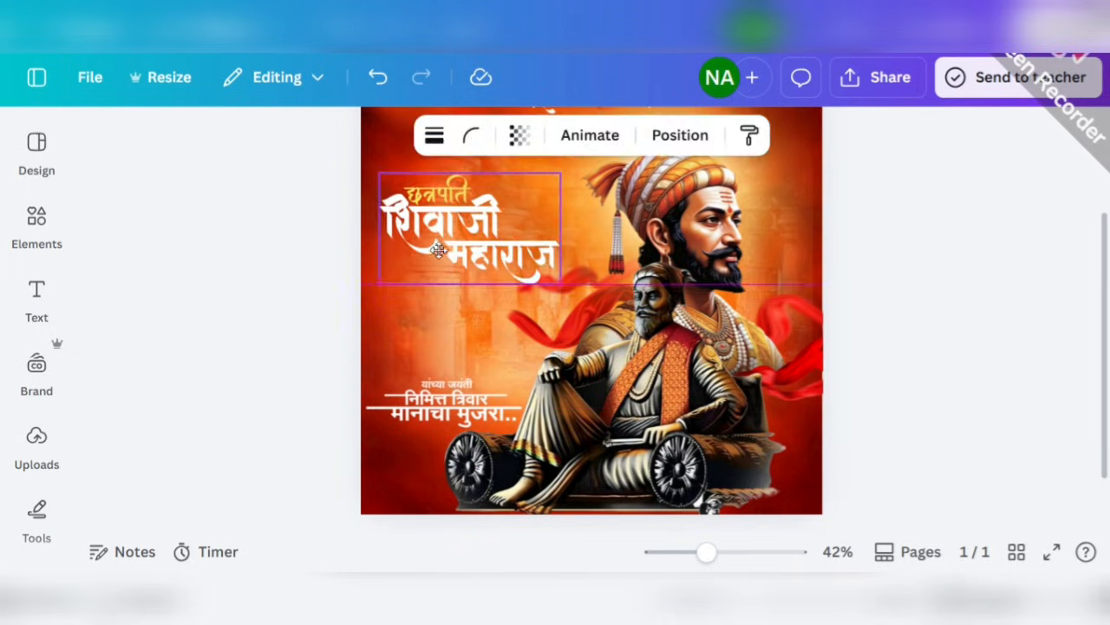
- Nudge the छत्रपति शिवाजी महाराज title group slightly lower and ungroup it into separate words
left_click_drag(438, 251, 438, 255)
left_click(349, 263)
left_click(432, 276)
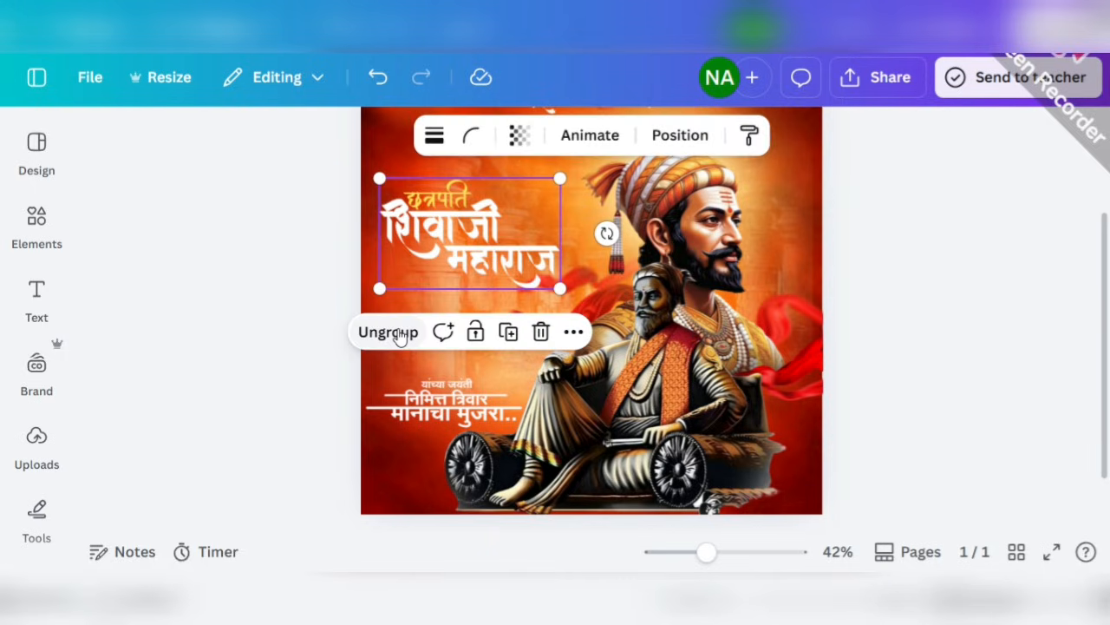
left_click(344, 269)
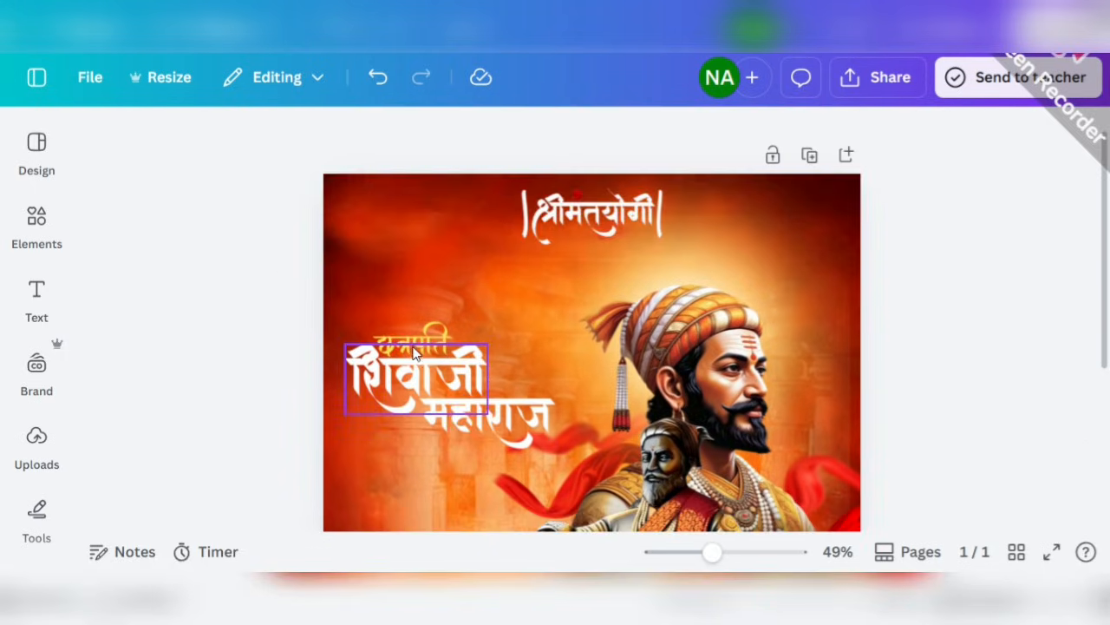
- Spread the title words apart by raising छत्रपति and शिवाजी and shifting महाराज slightly down and left
left_click(404, 314)
left_click_drag(404, 314, 402, 299)
left_click_drag(414, 380, 415, 367)
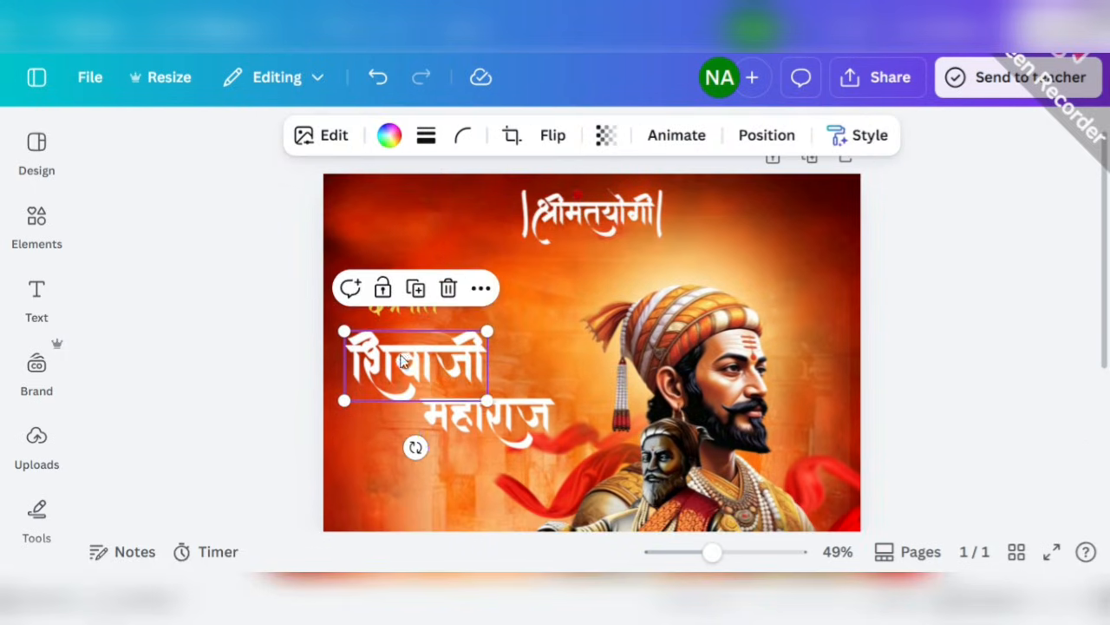
mouse_move(493, 419)
left_mouse_down()
mouse_move(524, 371)
mouse_move(563, 371)
mouse_move(489, 427)
left_mouse_up()
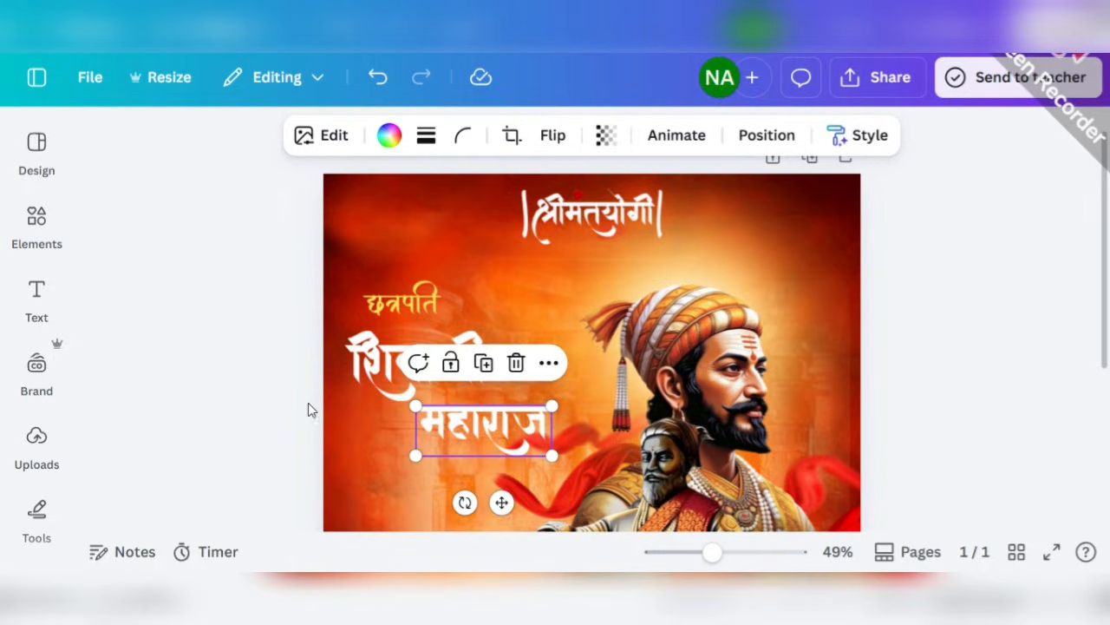
left_click(298, 347)
- Move छत्रपति, शिवाजी and महाराज higher on the page and stack them closely as a stepped title left of the turban
left_click_drag(384, 322, 367, 277)
left_click_drag(375, 347, 364, 297)
mouse_move(401, 265)
left_mouse_down()
mouse_move(416, 267)
mouse_move(406, 258)
left_mouse_up()
left_click(290, 329)
left_click(408, 271)
left_click_drag(459, 438, 455, 364)
left_click(413, 383)
left_click_drag(272, 280, 473, 349)
left_click(179, 351)
left_click(490, 250)
left_click(652, 500)
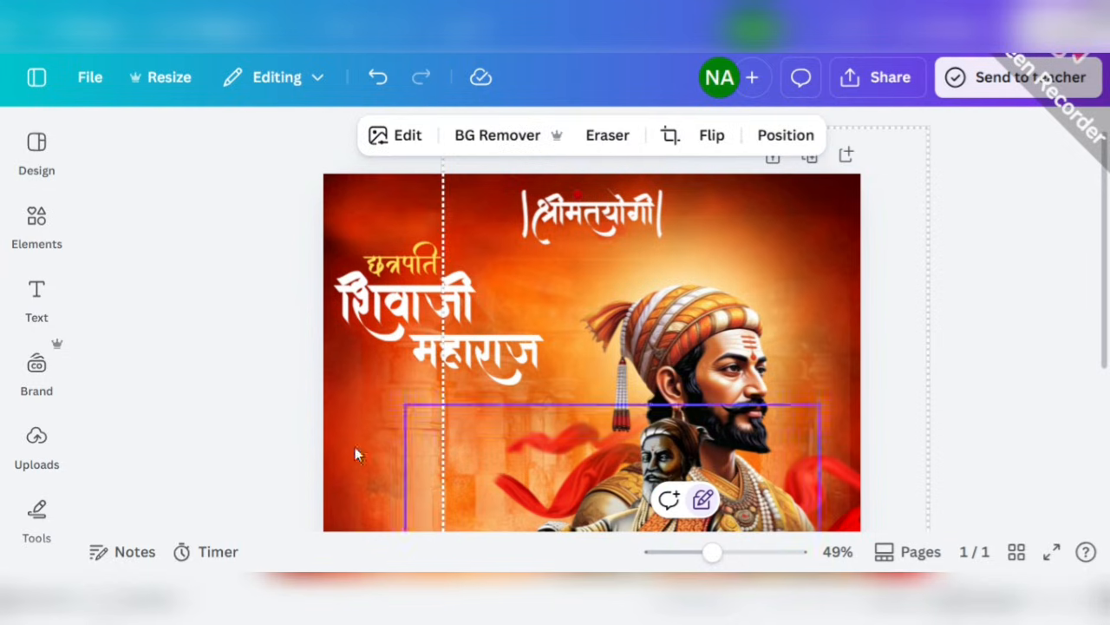
- Group the छत्रपति, शिवाजी and महाराज title words and shift the group slightly right and down
left_click_drag(287, 228, 477, 366)
left_click(375, 198)
left_click(300, 279)
left_click(413, 328)
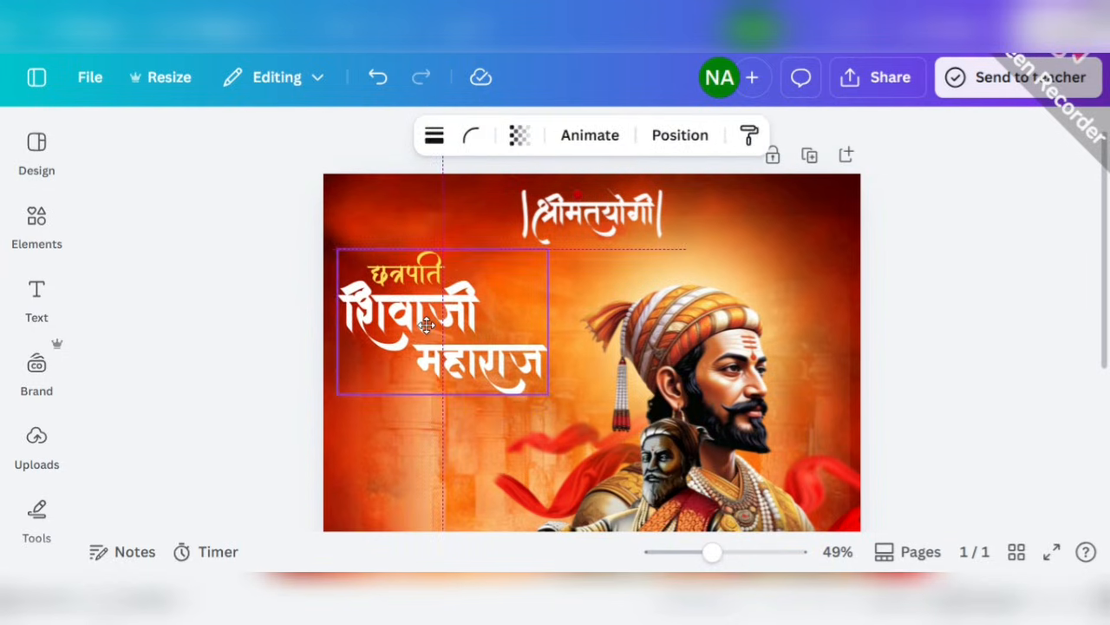
left_click(273, 330)
scroll(478, 343, "down", 3)
left_click_drag(713, 553, 700, 555)
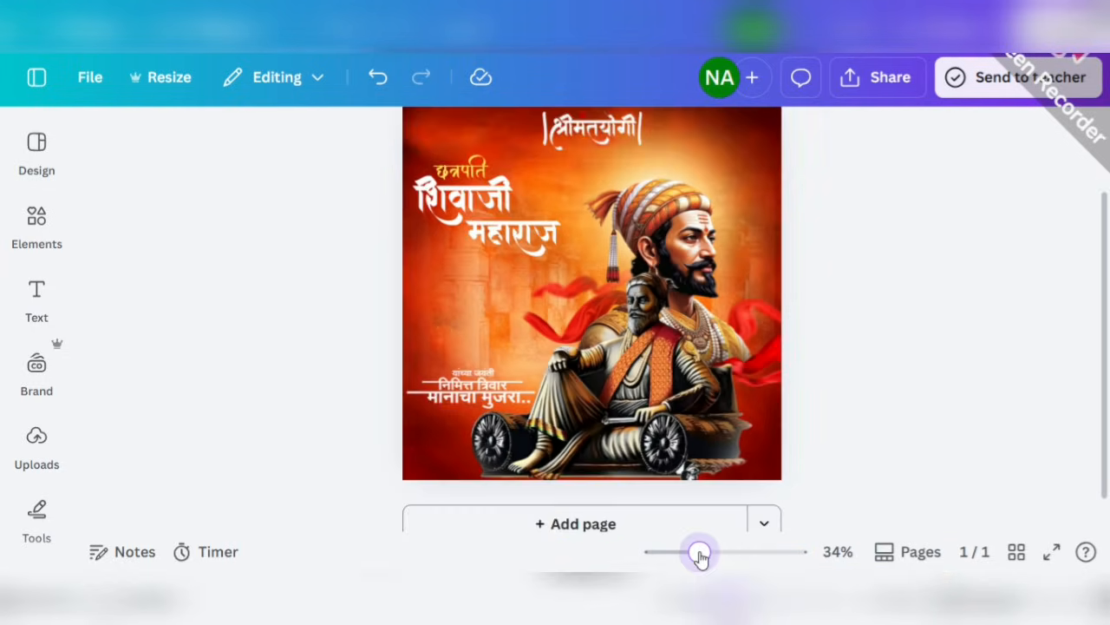
- Add the uploaded turbaned horn player image to the page, crop its empty upper and lower areas, and remove its background
left_click(39, 438)
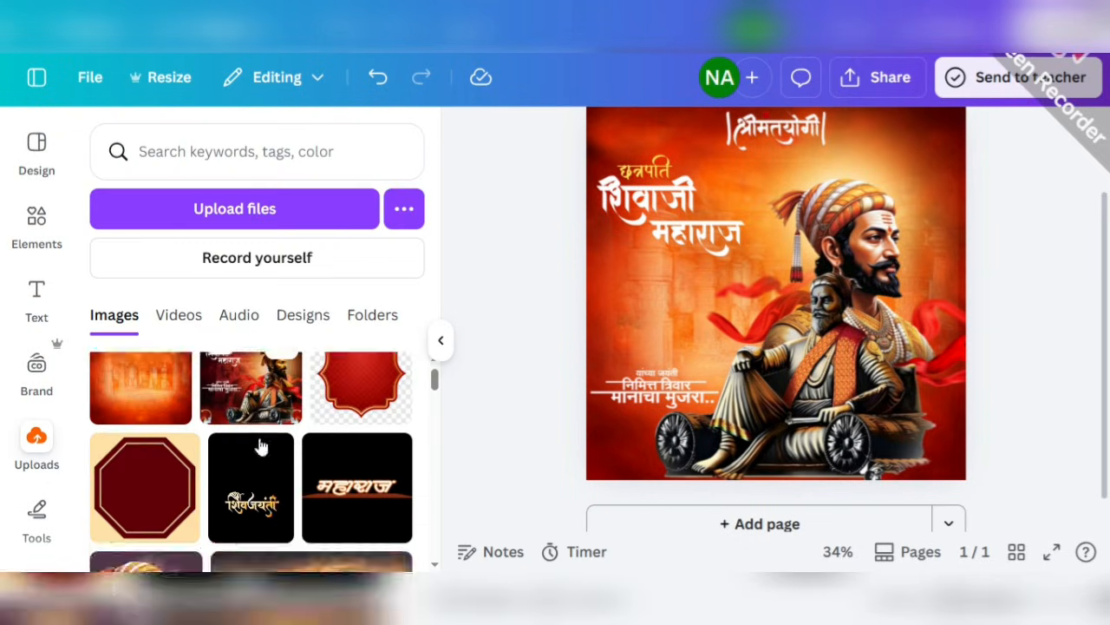
scroll(260, 446, "down", 10)
left_click(371, 469)
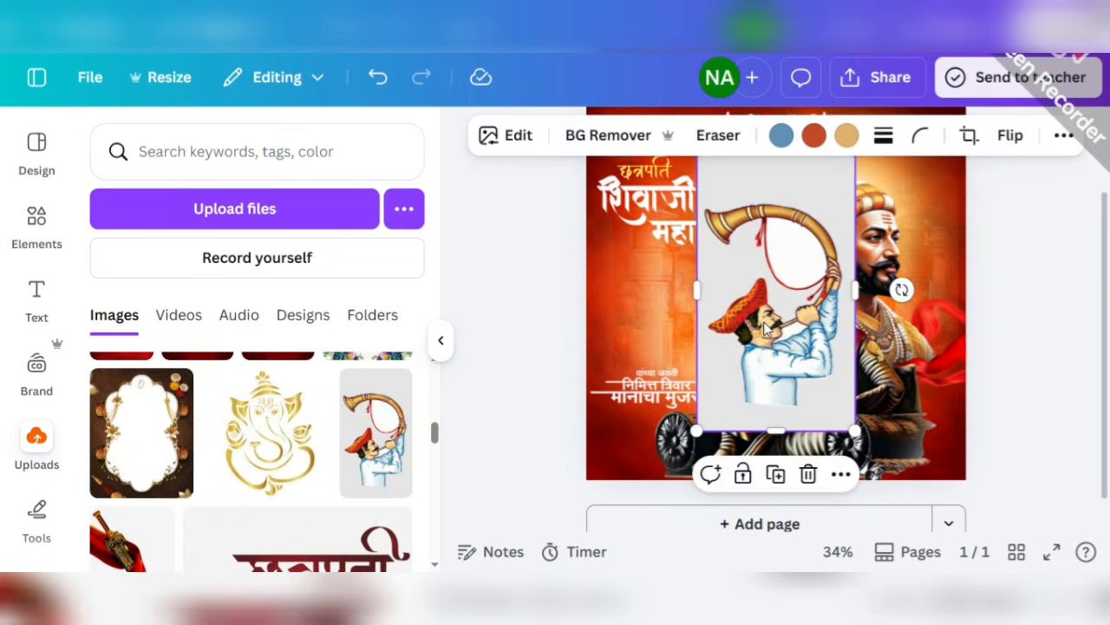
left_click_drag(793, 189, 762, 256)
left_click_drag(763, 498, 762, 482)
left_click(605, 137)
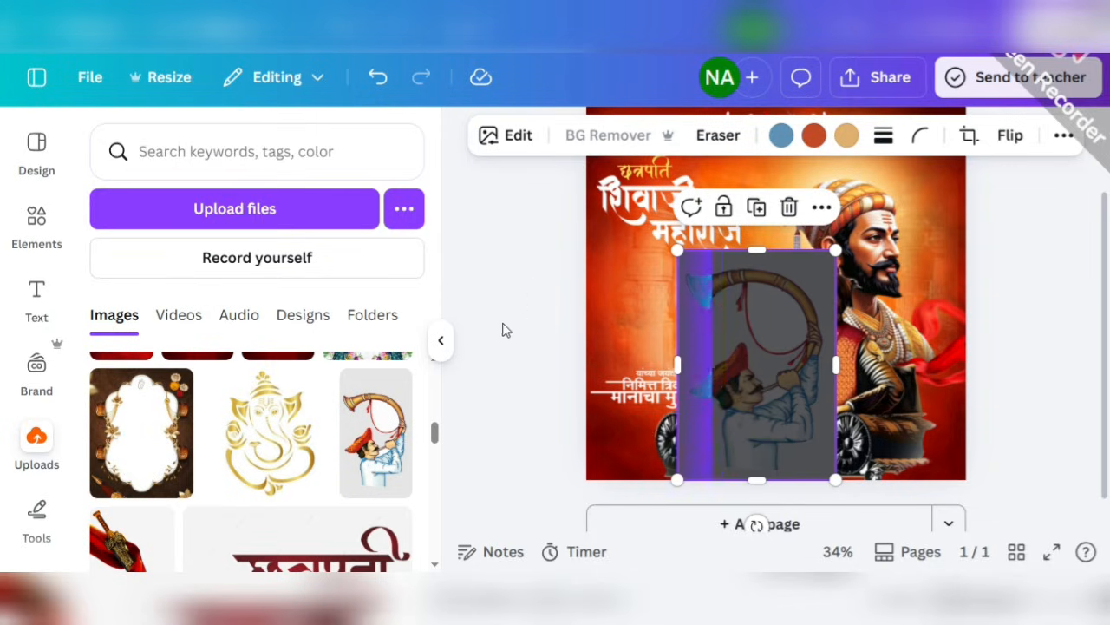
left_click(440, 344)
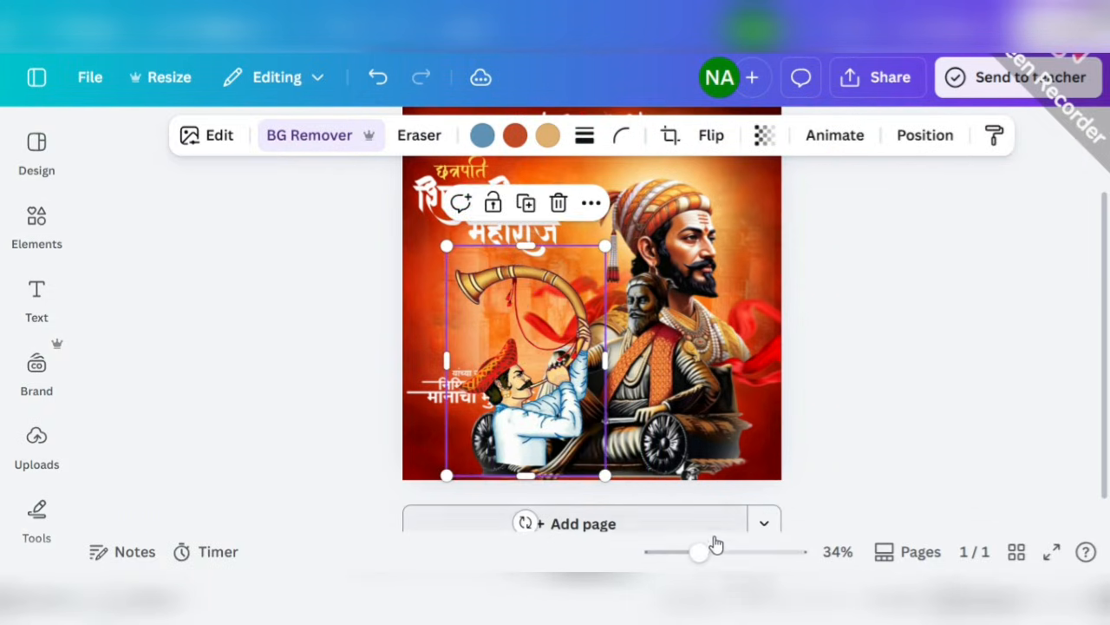
- Shrink the horn player and place it in the poster's lower-left corner beside the wheel-shaped bolster
mouse_move(706, 550)
left_mouse_down()
mouse_move(718, 553)
mouse_move(696, 557)
left_mouse_up()
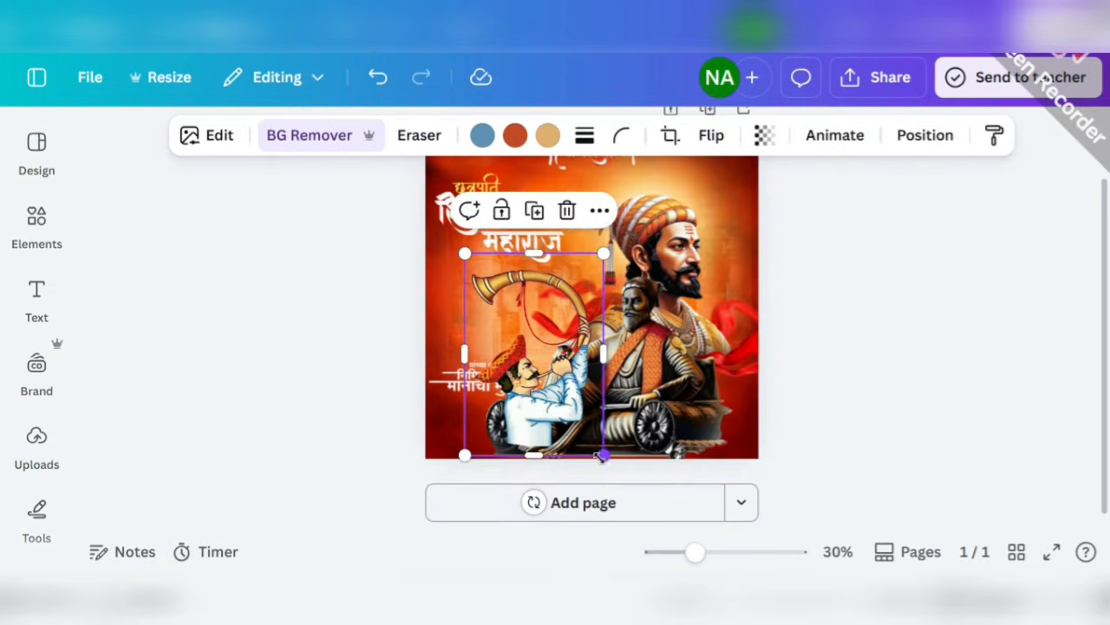
left_click_drag(604, 454, 443, 425)
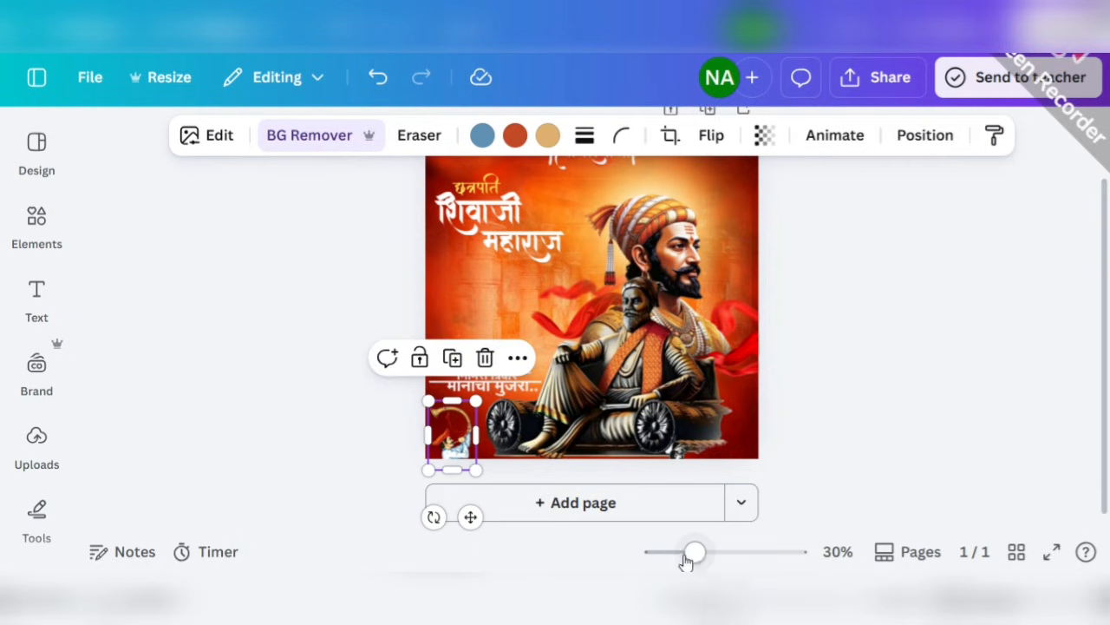
left_click_drag(696, 551, 710, 553)
left_click_drag(420, 366, 412, 380)
- Duplicate the small horn player into the poster's lower-right corner and flip the copy horizontally
left_click_drag(374, 416, 778, 386)
left_click(300, 408)
left_click(386, 340)
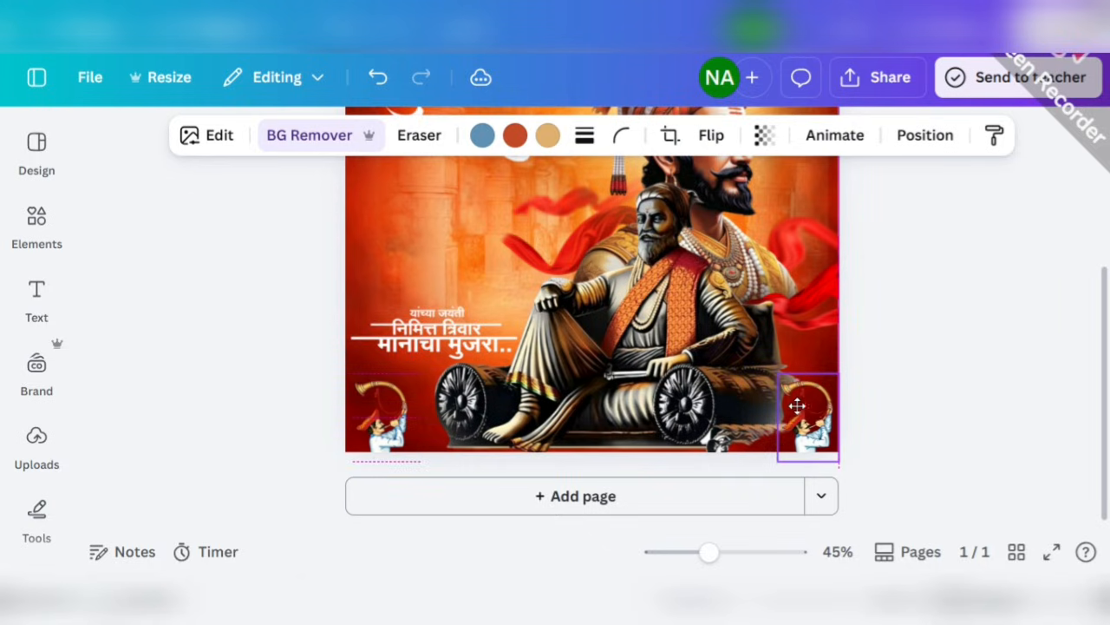
left_click(711, 134)
left_click(714, 185)
left_click(859, 432)
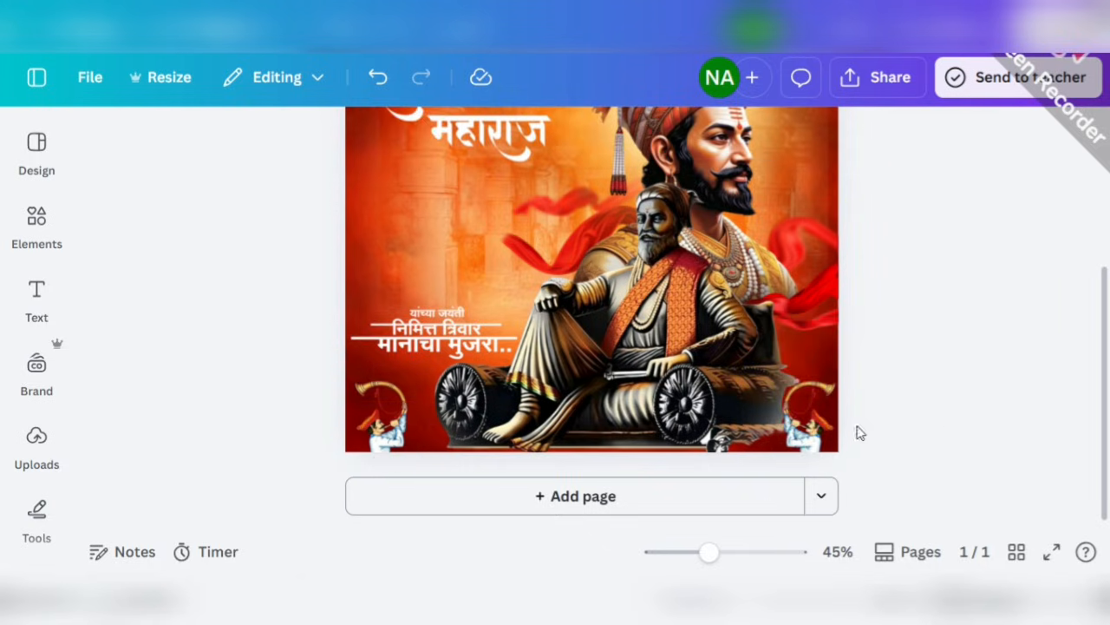
- Fine-tune the two corner horn players, shifting the left one closer to the poster's left edge
left_click_drag(815, 432, 813, 419)
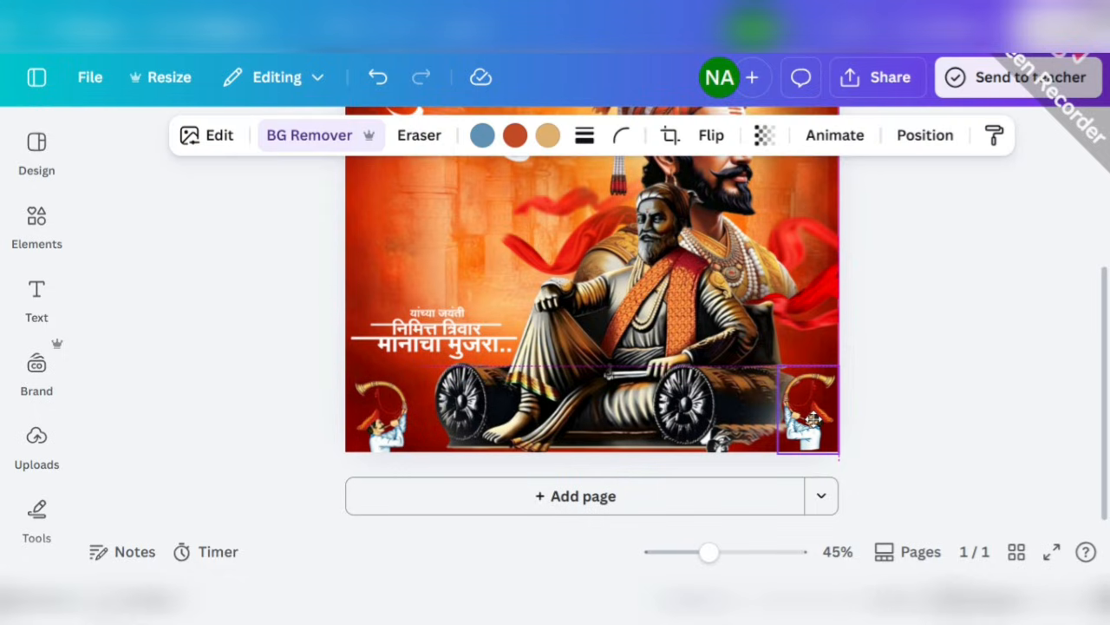
left_click(895, 430)
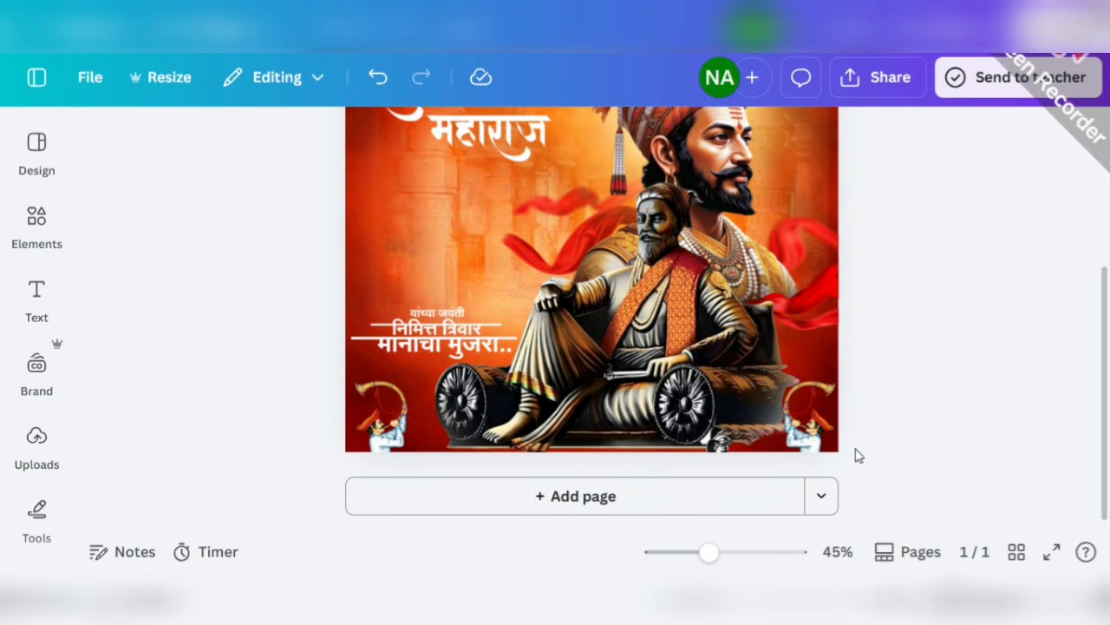
left_click_drag(386, 423, 335, 422)
left_click(314, 414)
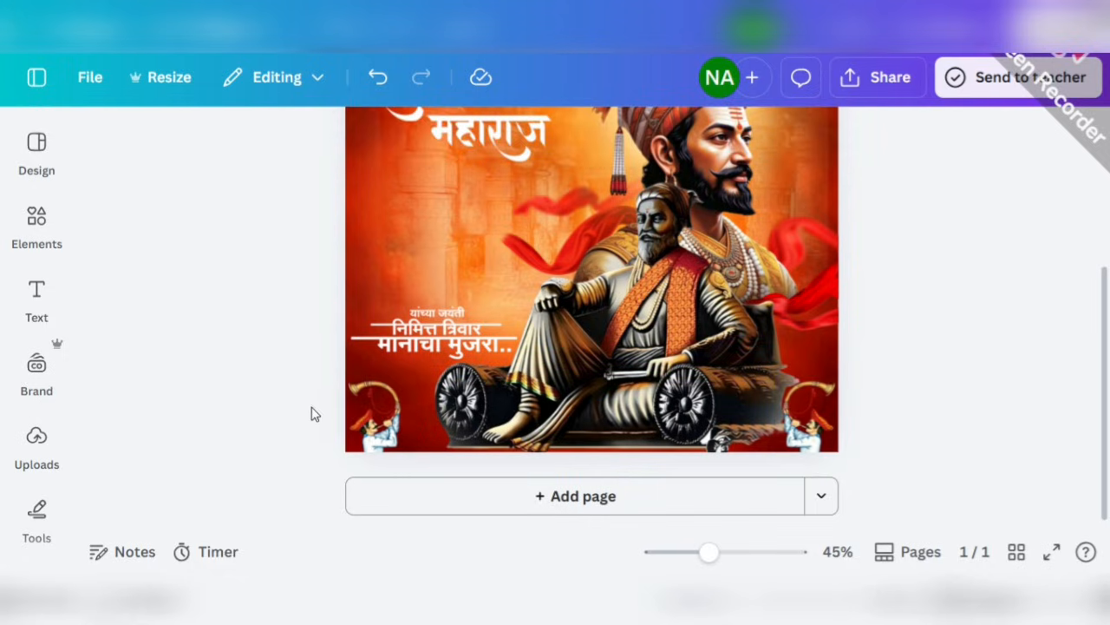
scroll(873, 331, "up", 2)
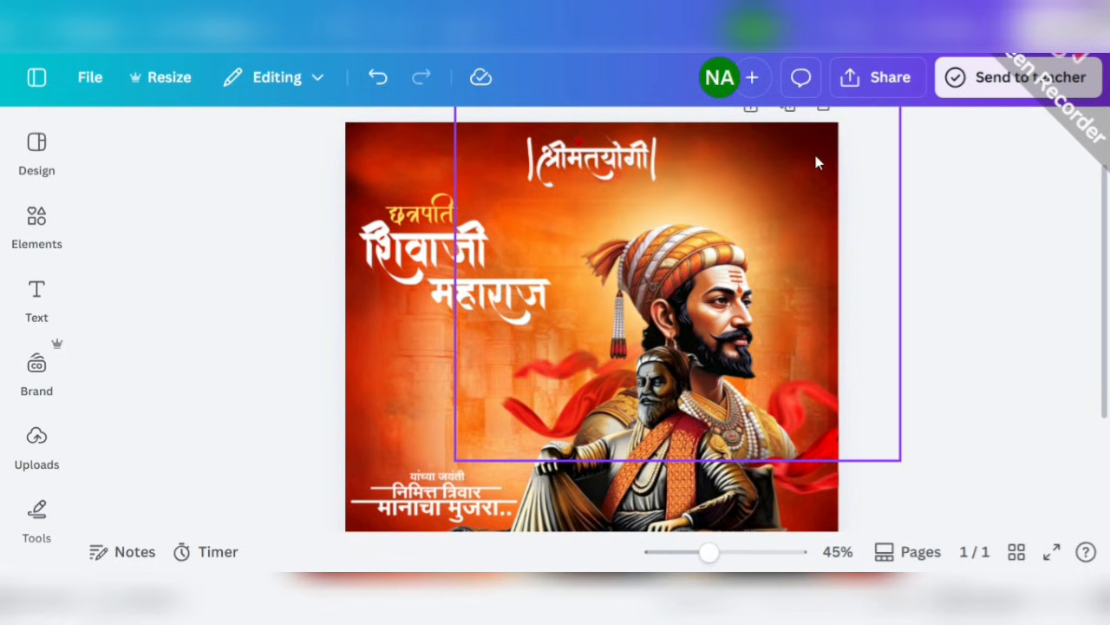
- Add the uploaded red ornamental badge, sized small, in the poster's upper-right corner
left_click_drag(709, 552, 699, 558)
left_click(39, 452)
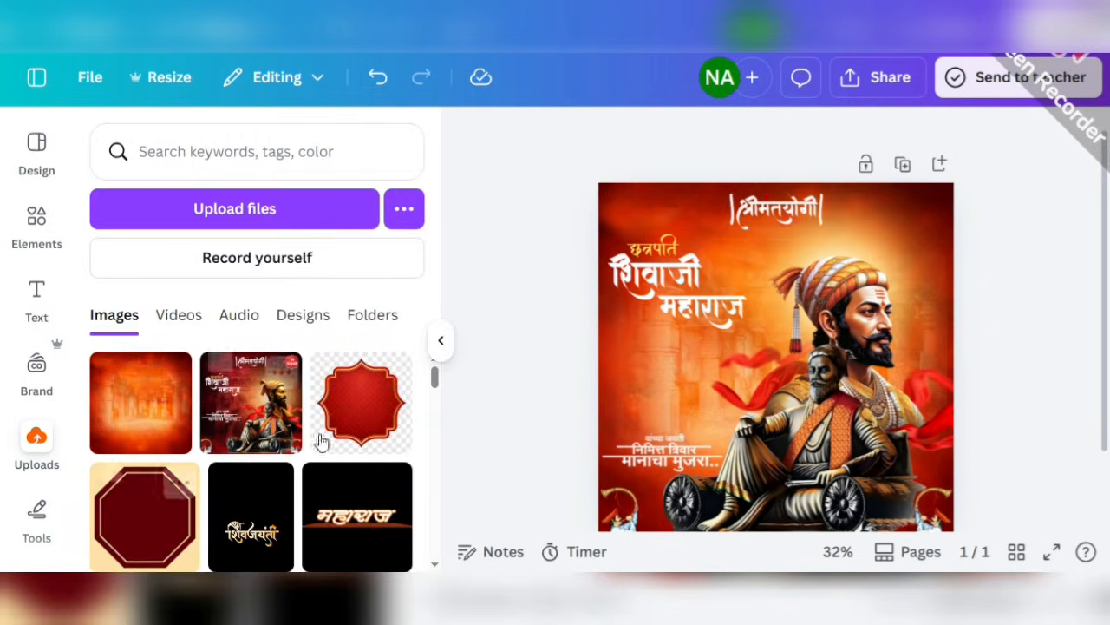
left_click(360, 424)
left_click_drag(664, 472, 883, 225)
left_click(441, 340)
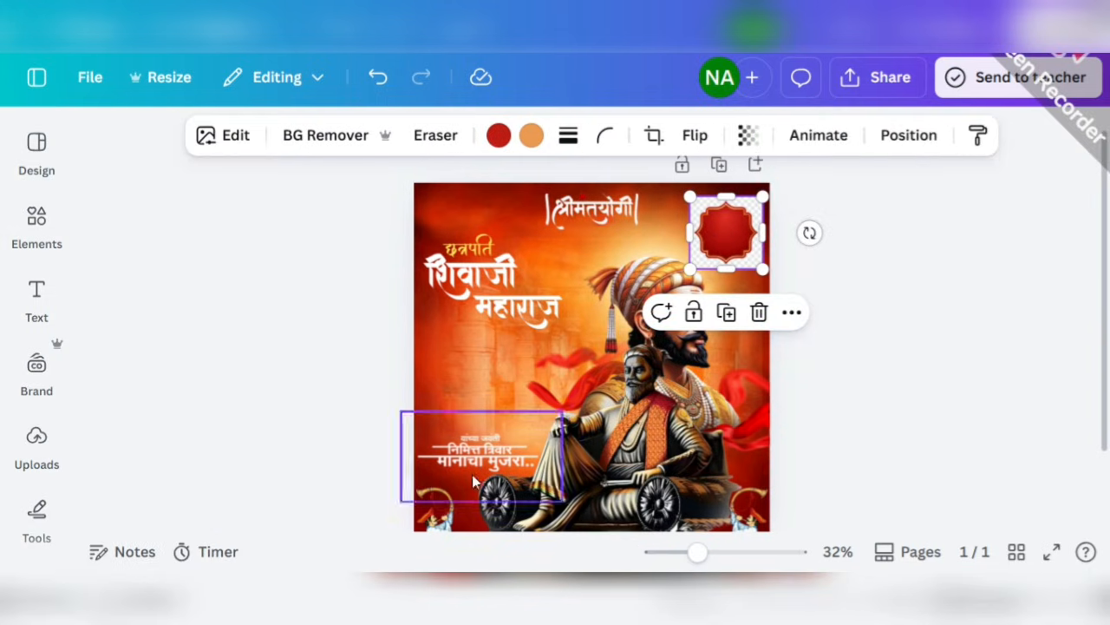
- Switch to Pinterest and search for "shivjayanti banner shapes"
mouse_move(576, 599)
left_click(655, 520)
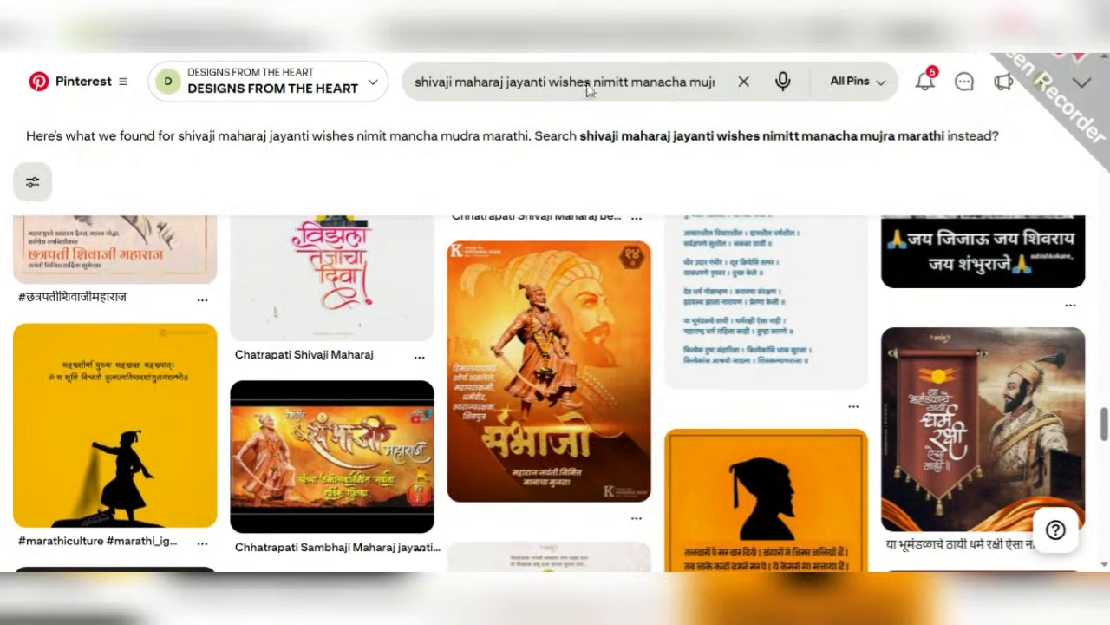
left_click(746, 85)
type("shivjayanti banner")
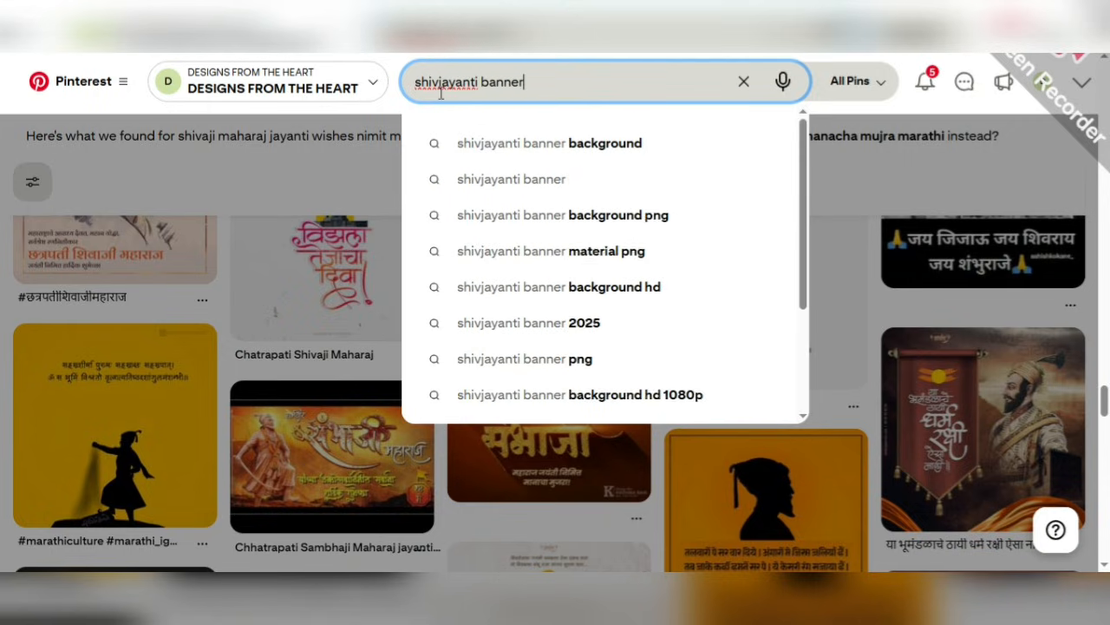
type(" shapes")
key("Return")
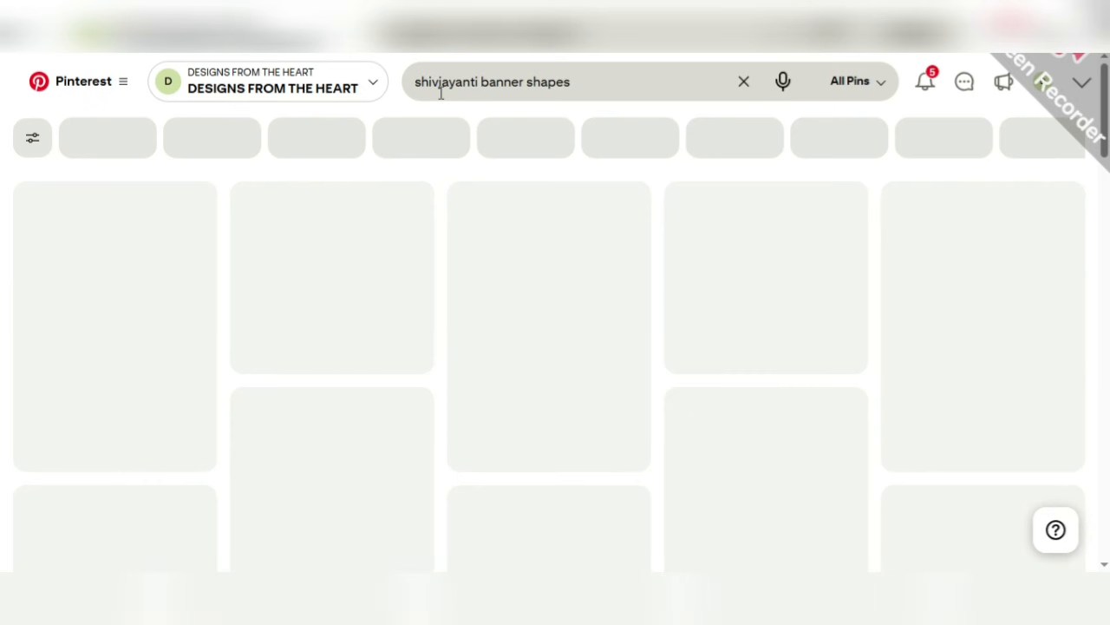
- Look through the banner shape results and open the wide red ornamental label
scroll(379, 329, "down", 10)
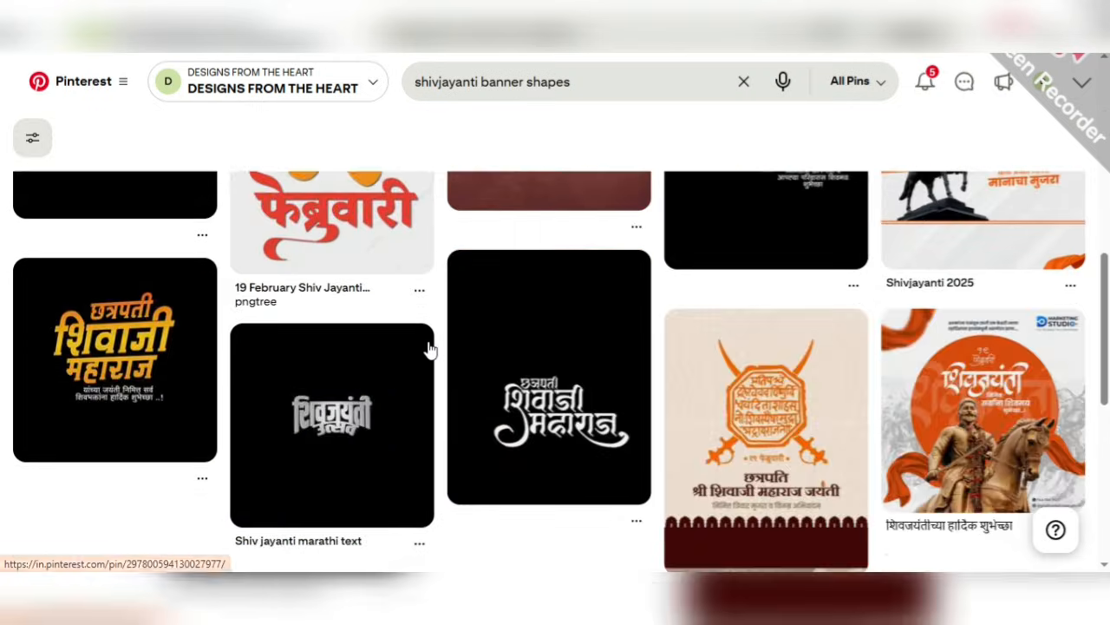
scroll(434, 345, "down", 2)
scroll(451, 355, "up", 2)
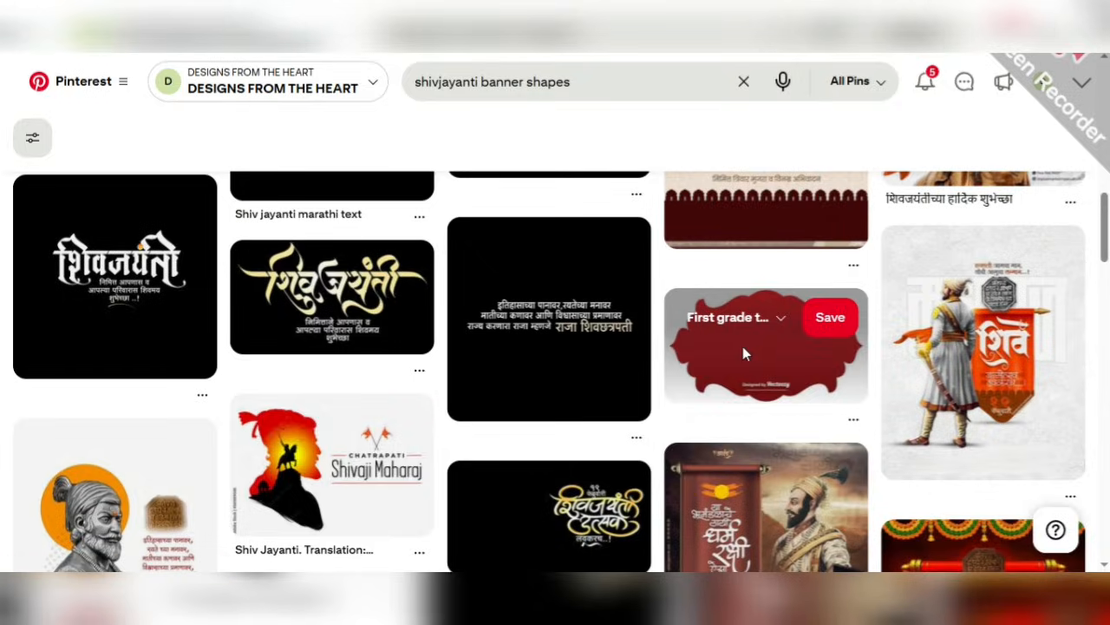
left_click(743, 356)
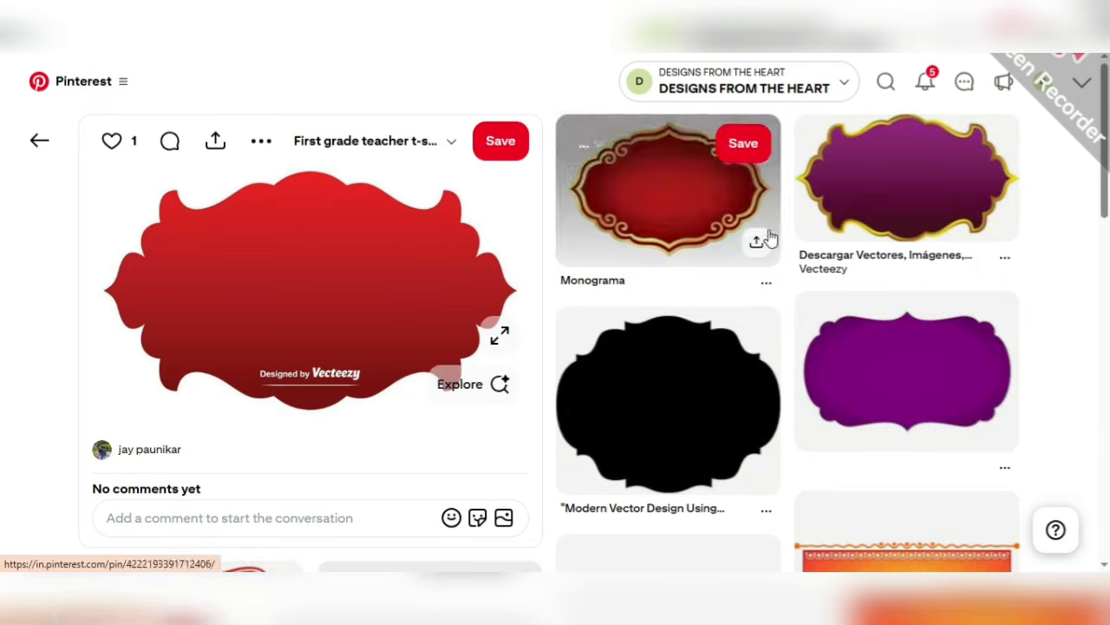
- Examine the related ornamental label and banner shapes for one that could suit the poster's date badge
scroll(825, 332, "down", 5)
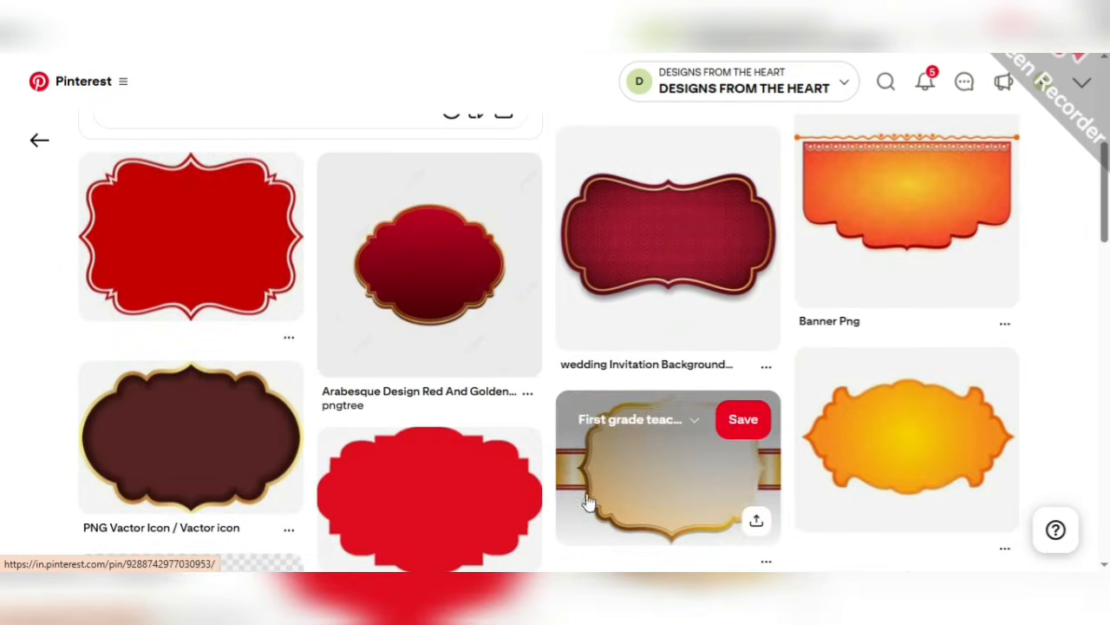
scroll(549, 469, "down", 7)
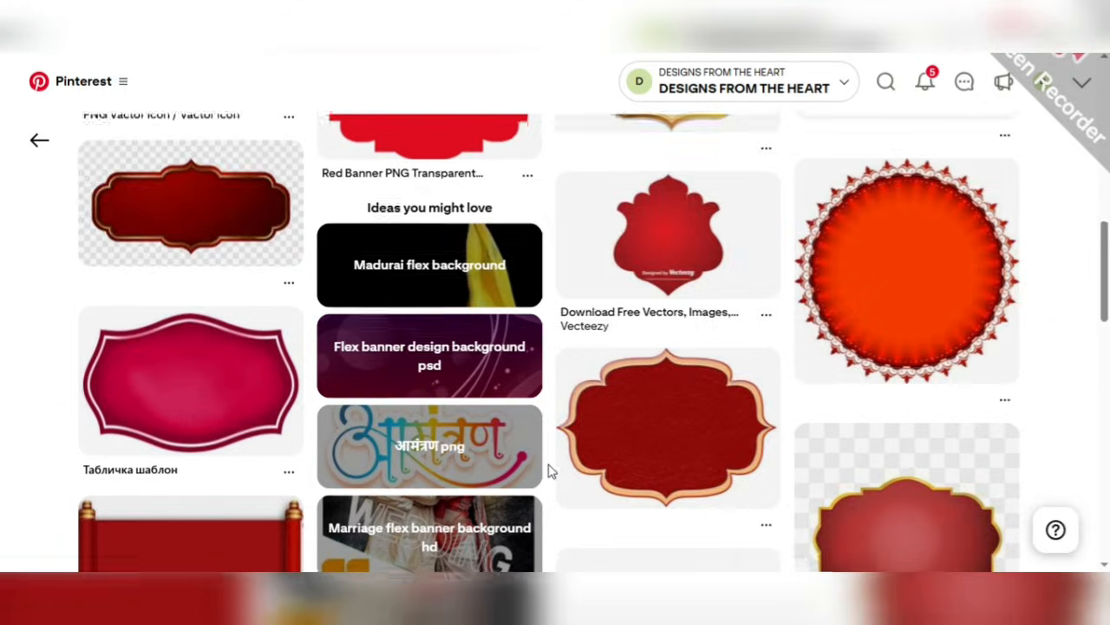
scroll(549, 469, "down", 10)
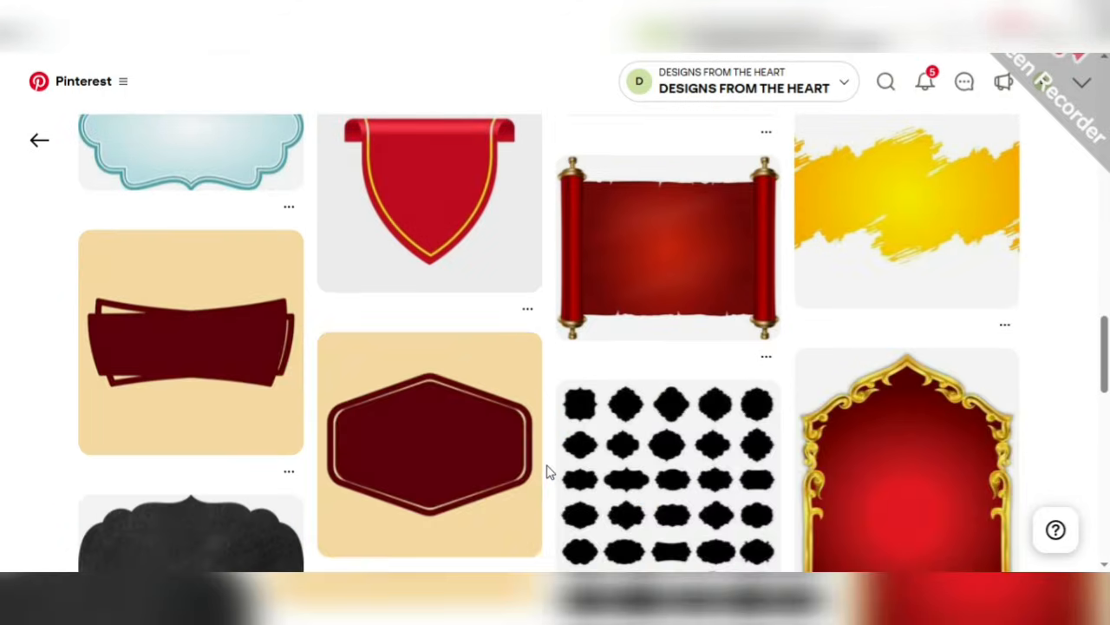
scroll(549, 469, "up", 2)
scroll(546, 473, "down", 12)
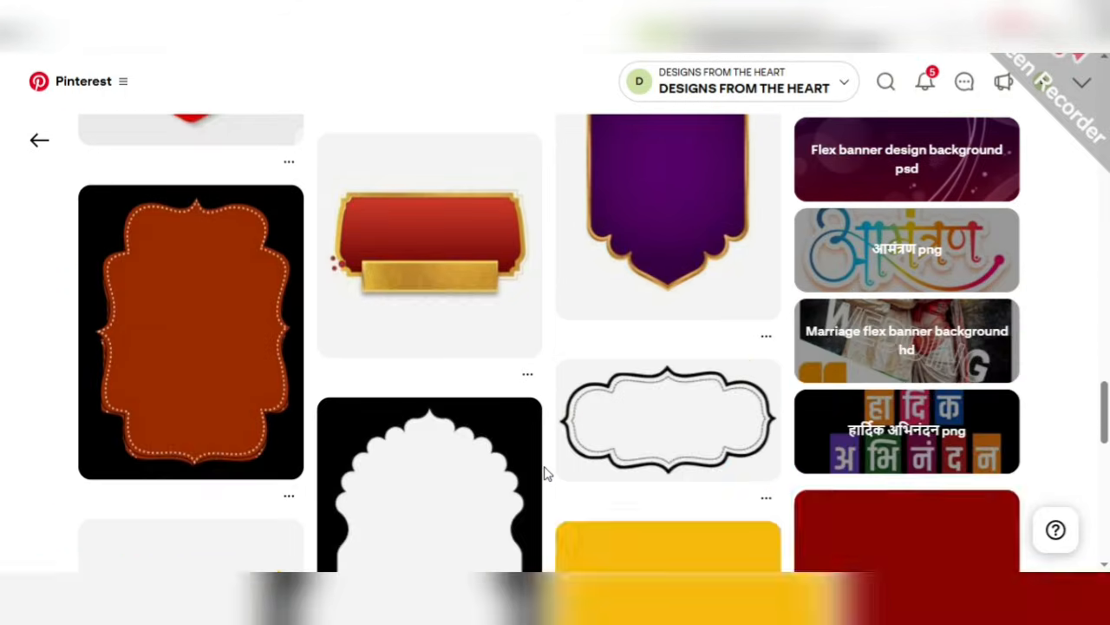
scroll(547, 477, "down", 3)
scroll(546, 476, "down", 13)
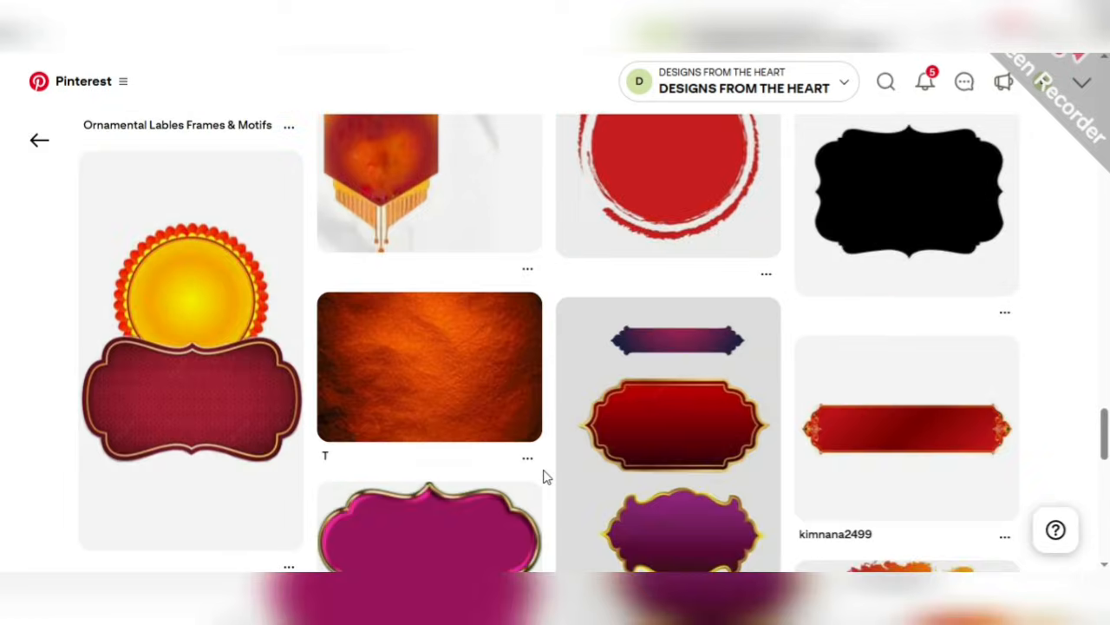
scroll(543, 476, "down", 8)
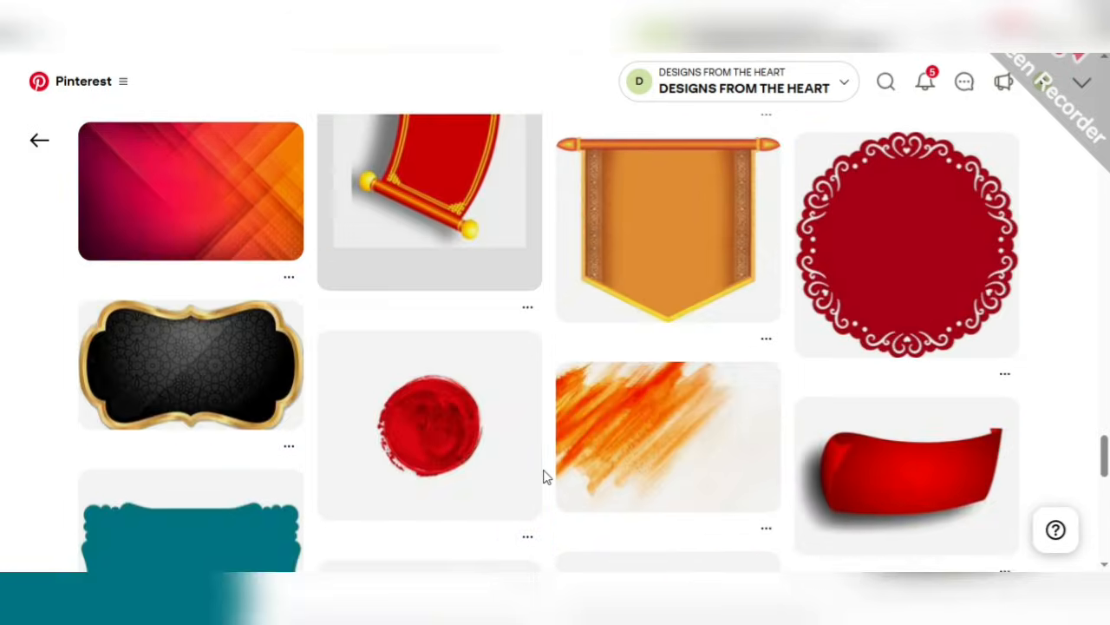
scroll(540, 479, "up", 20)
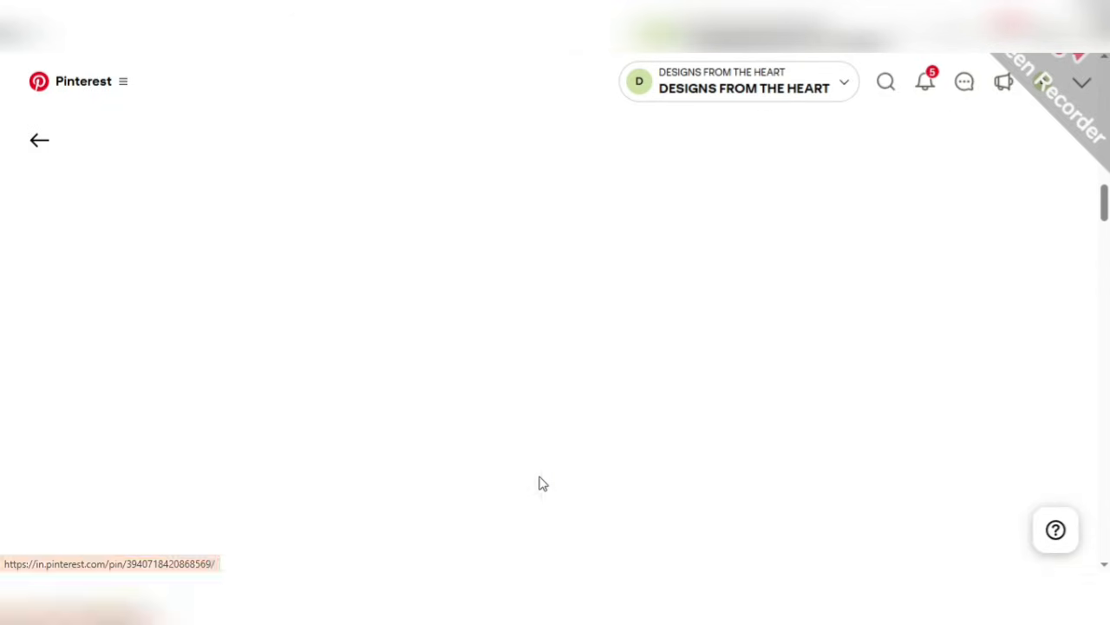
scroll(541, 485, "up", 15)
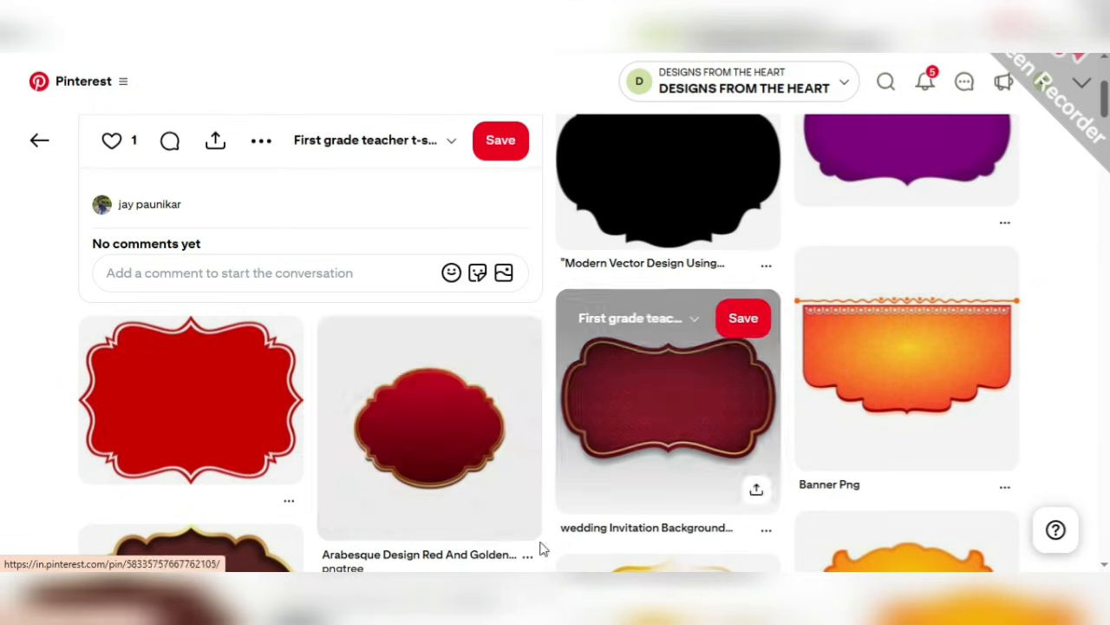
- Switch back to the Canva poster and remove the background of the red badge in the upper-right corner
mouse_move(575, 586)
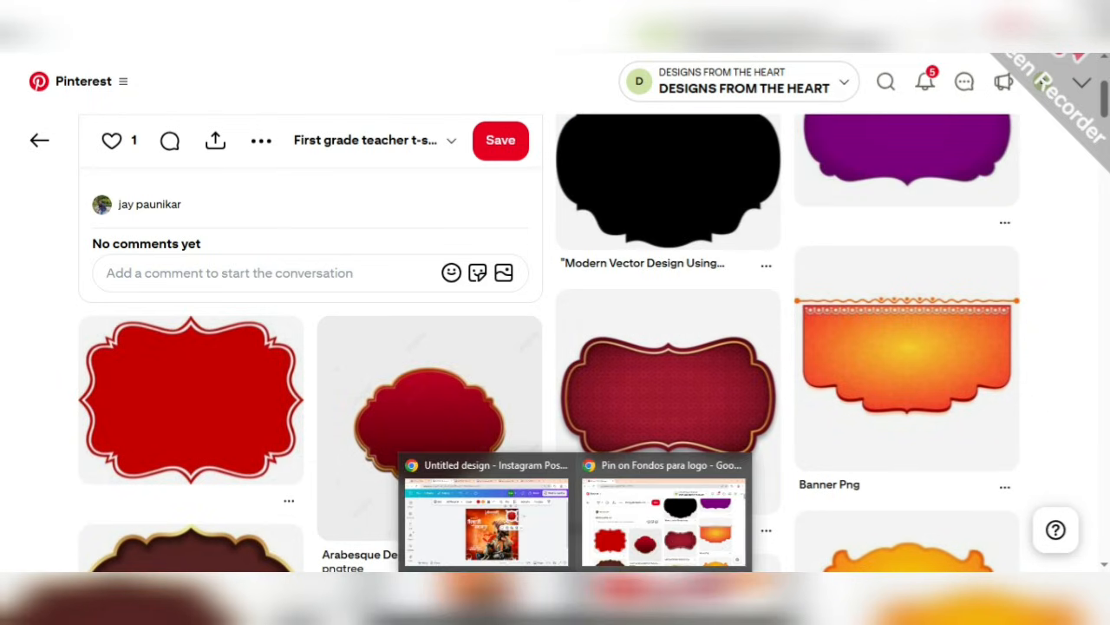
left_click(485, 514)
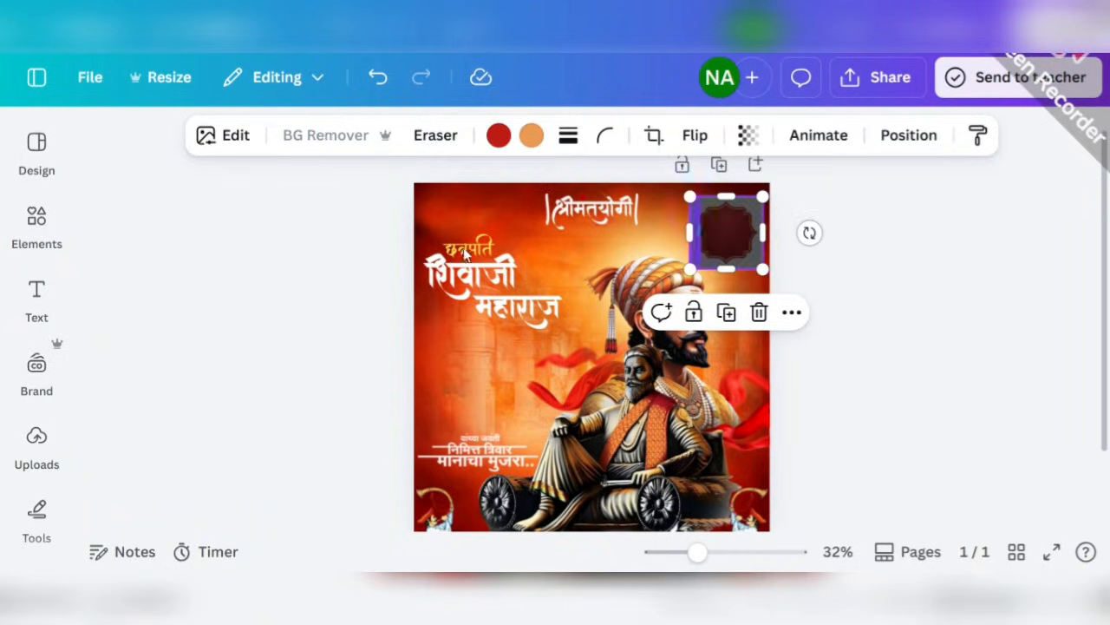
left_click(841, 452)
left_click_drag(737, 246, 735, 228)
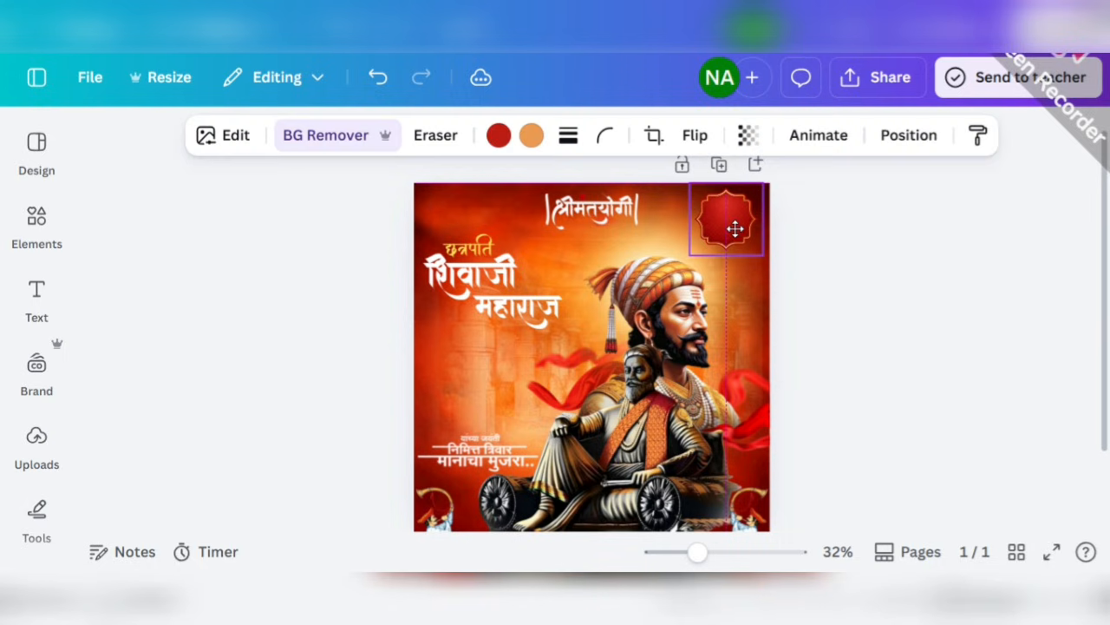
left_click(854, 255)
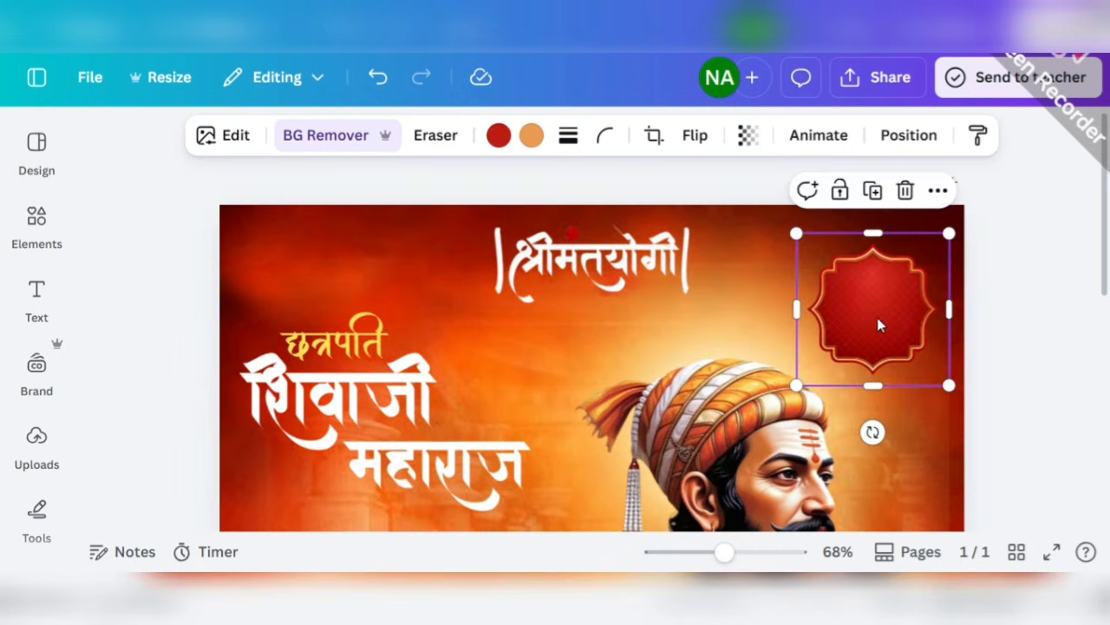
- Add the date text १९ फेब्रुवारी in white Yatra One on two lines and centre it on the red badge
type("१९ फेब्रुवारी")
left_click_drag(333, 276, 596, 314)
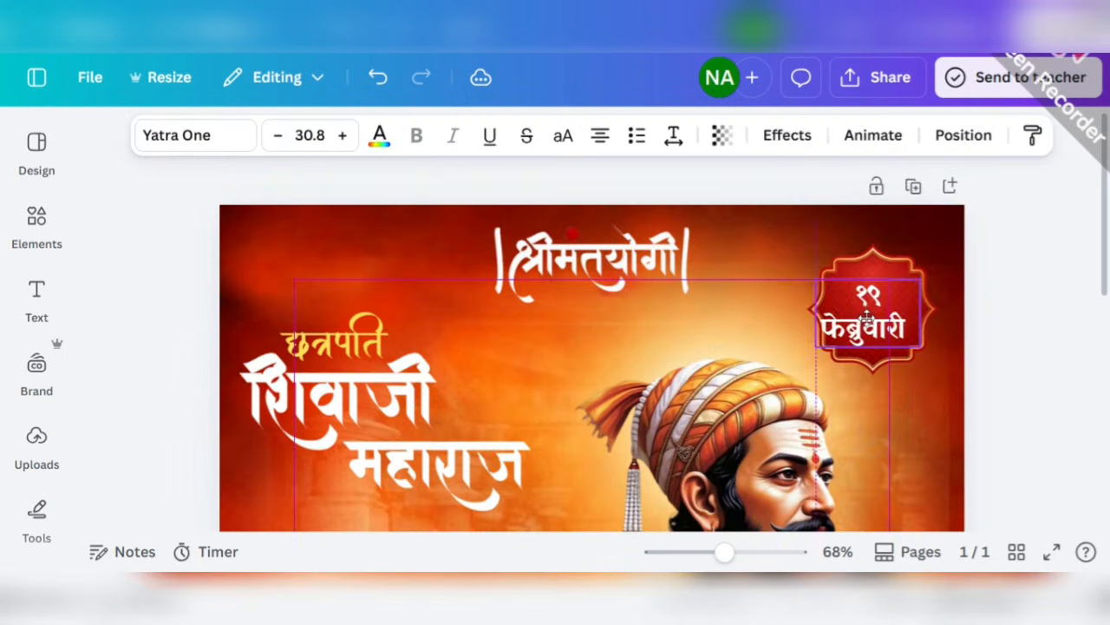
left_click_drag(922, 274, 874, 338)
left_click(1006, 293)
left_click(933, 243)
left_click(988, 347)
left_click(942, 397)
left_click(1012, 353)
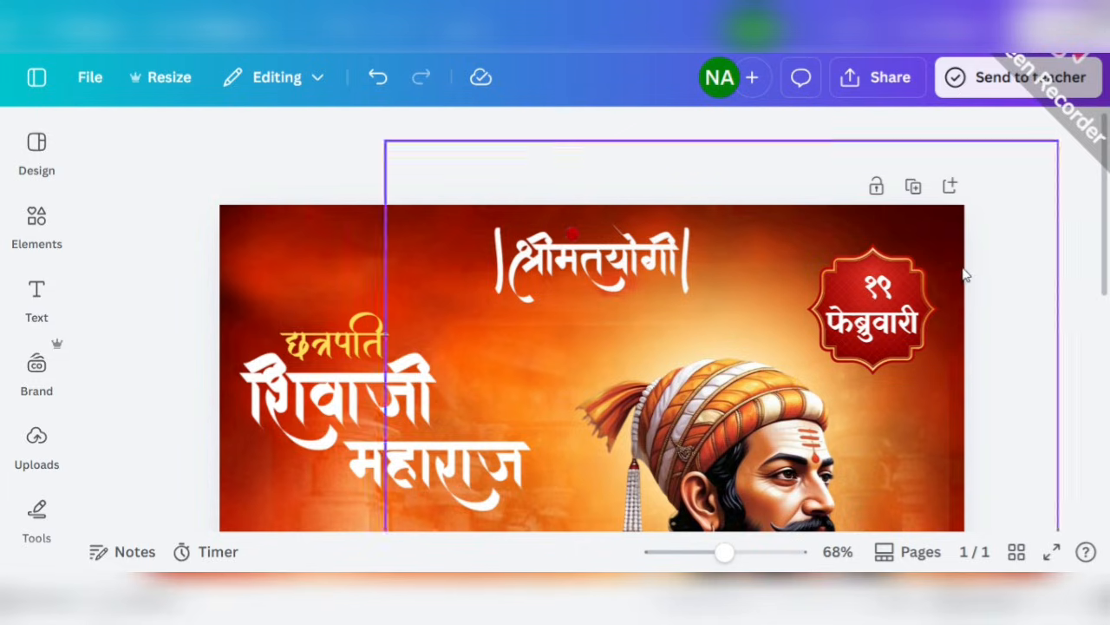
- Move the red badge together with its date text closer to the poster's upper-right corner
left_click(883, 319)
left_click_drag(901, 313, 896, 285)
left_click(1047, 333)
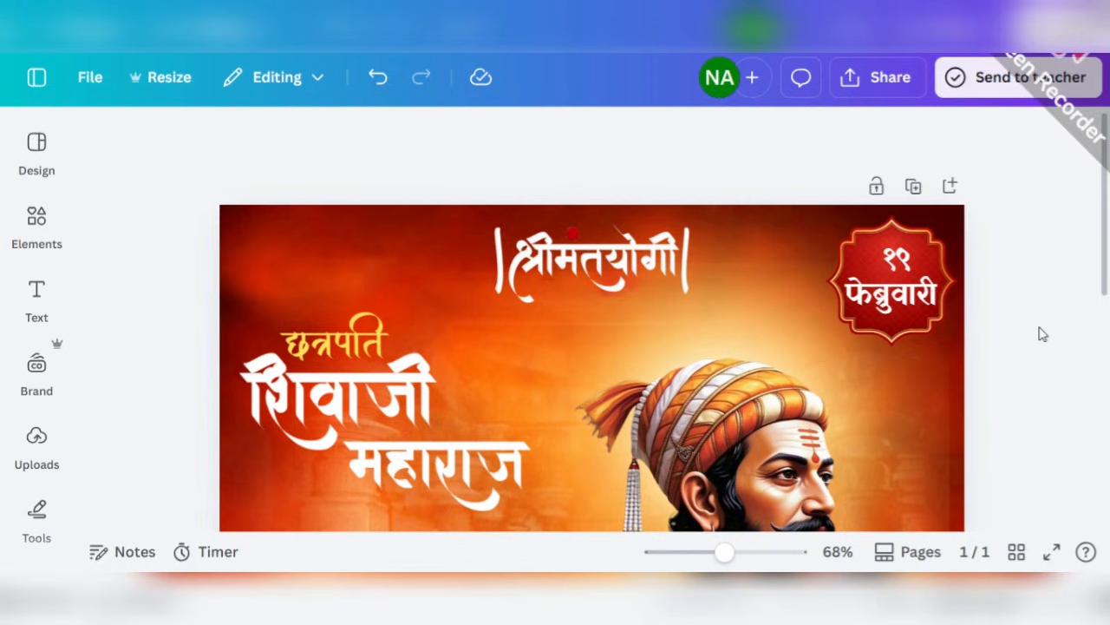
- Shift the श्रीमंतयोगी heading slightly right along the poster's upper edge
left_click(614, 276)
left_click_drag(614, 276, 638, 275)
left_click(1035, 347)
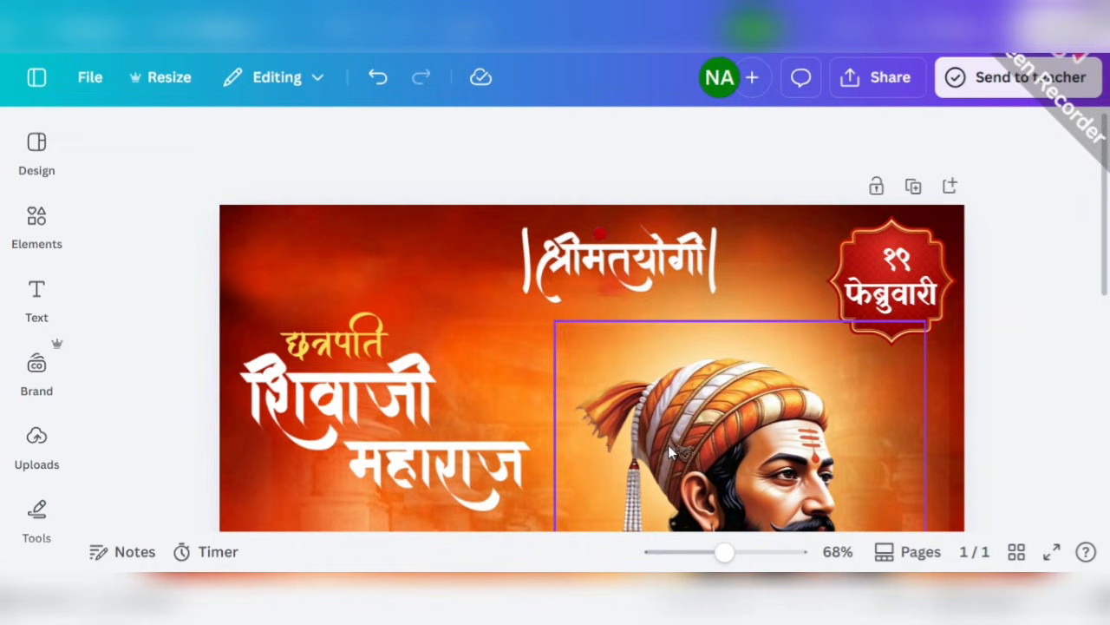
- Raise the छत्रपति शिवाजी महाराज title group slightly on the page
left_click(391, 399)
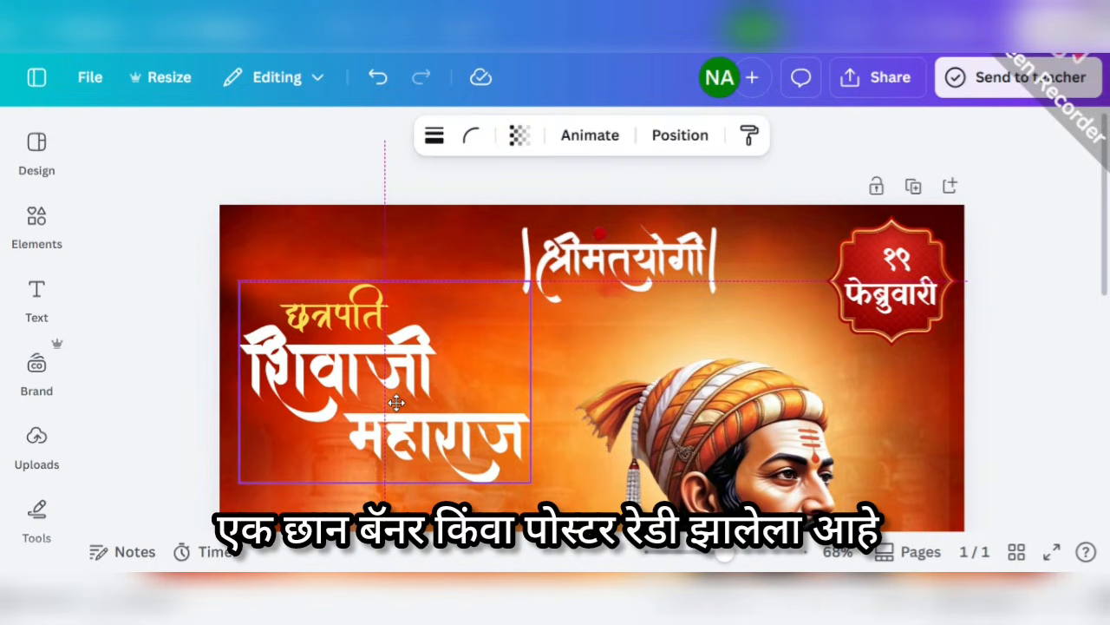
left_click(170, 409)
scroll(643, 469, "down", 5)
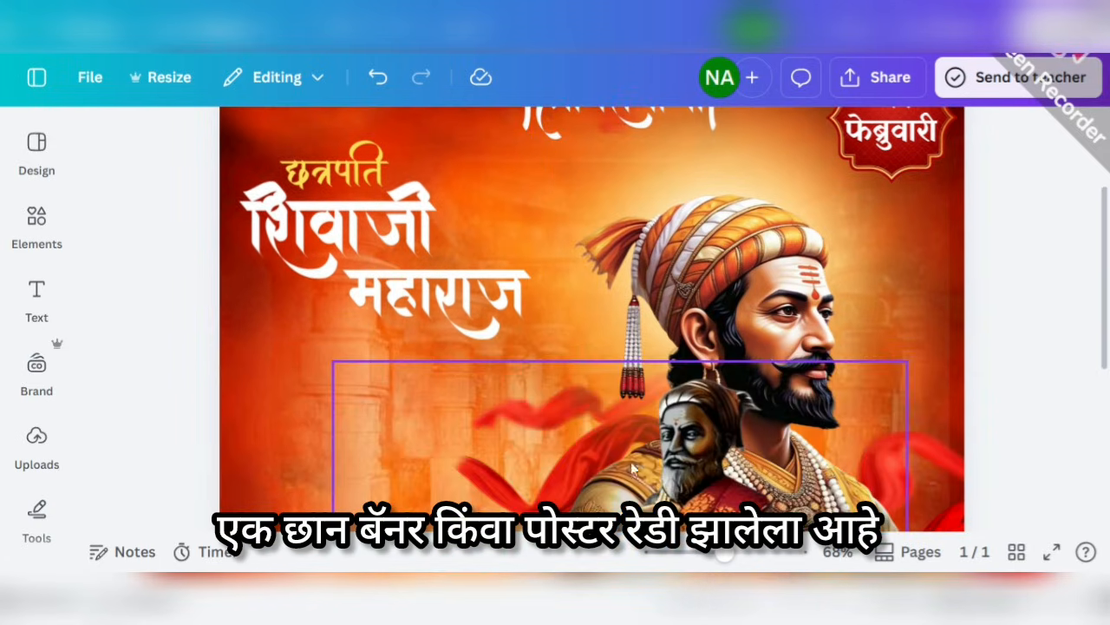